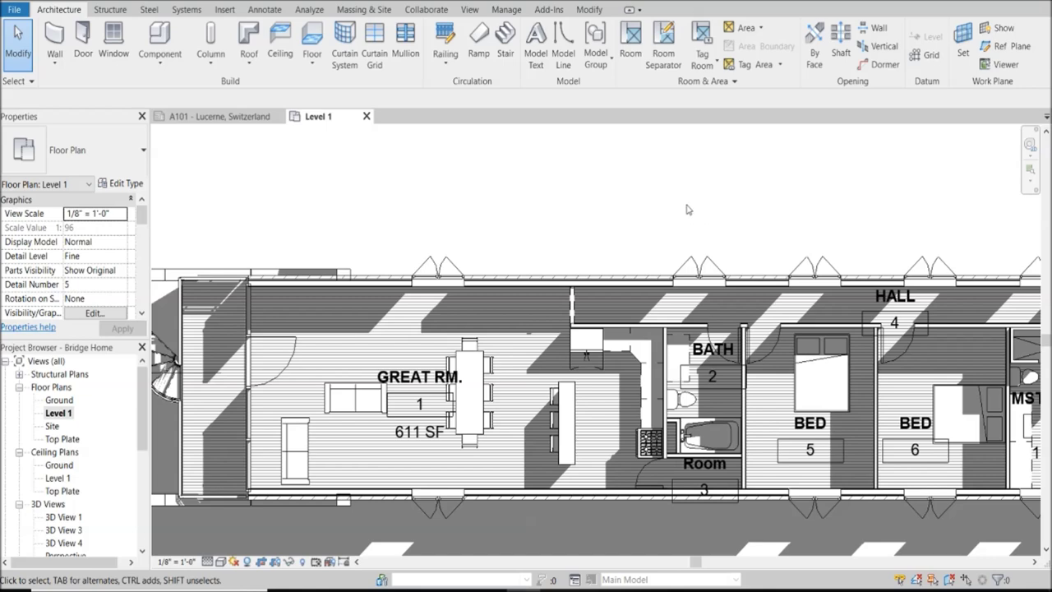
pyautogui.scroll(-1, 564, 227)
pyautogui.scroll(-2, 521, 206)
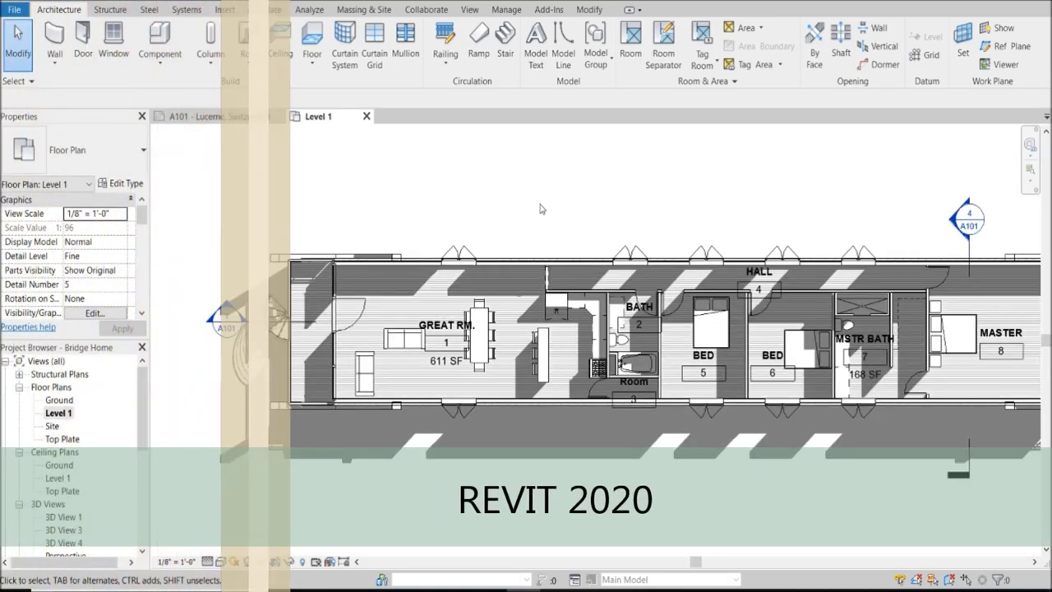
pyautogui.scroll(-2, 540, 206)
pyautogui.scroll(3, 471, 263)
pyautogui.scroll(-3, 471, 263)
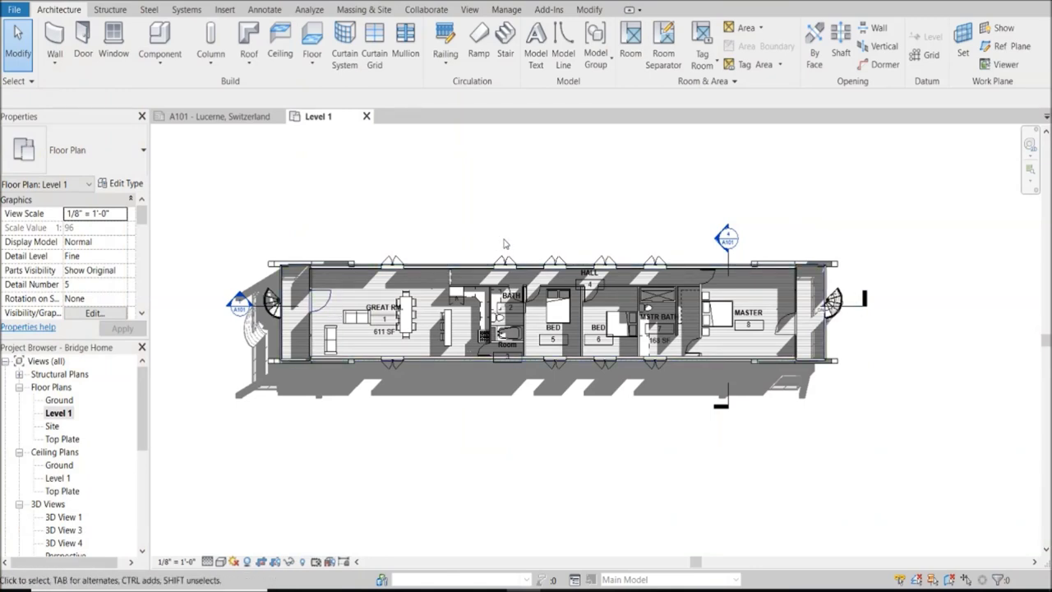
pyautogui.scroll(-5, 74, 452)
# Open sheet A101 - Lucerne, Switzerland and examine its elevations, sections, Level 1 plan and rendered images
pyautogui.doubleClick(82, 502)
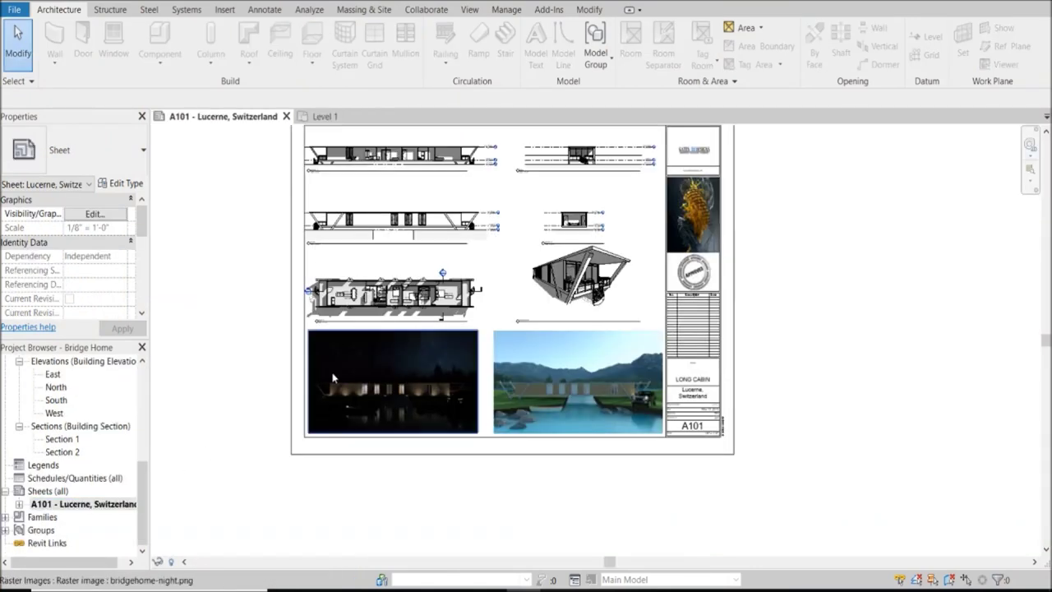
pyautogui.scroll(5, 372, 237)
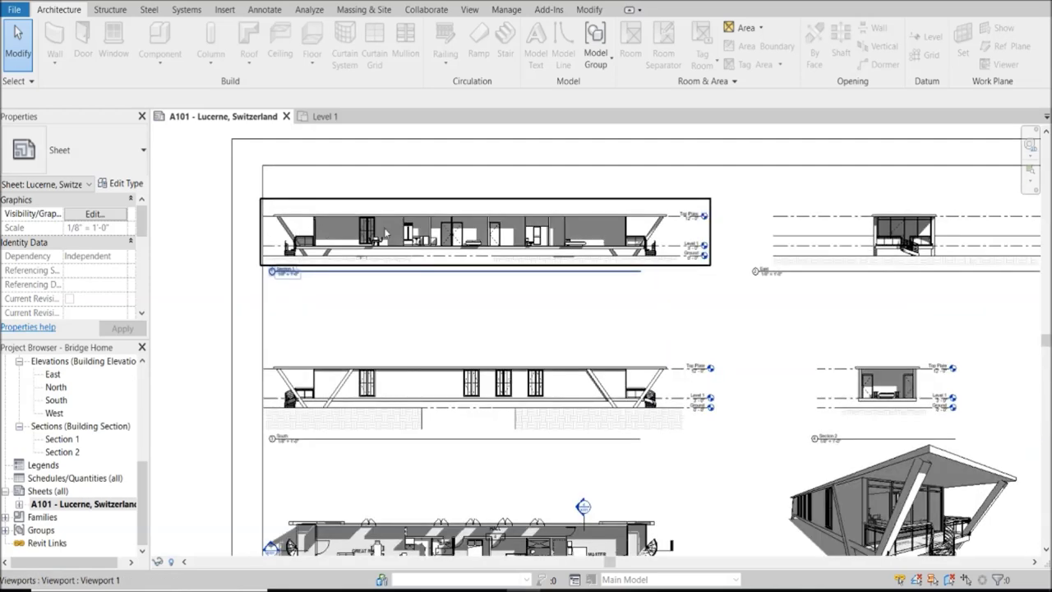
pyautogui.scroll(-5, 652, 234)
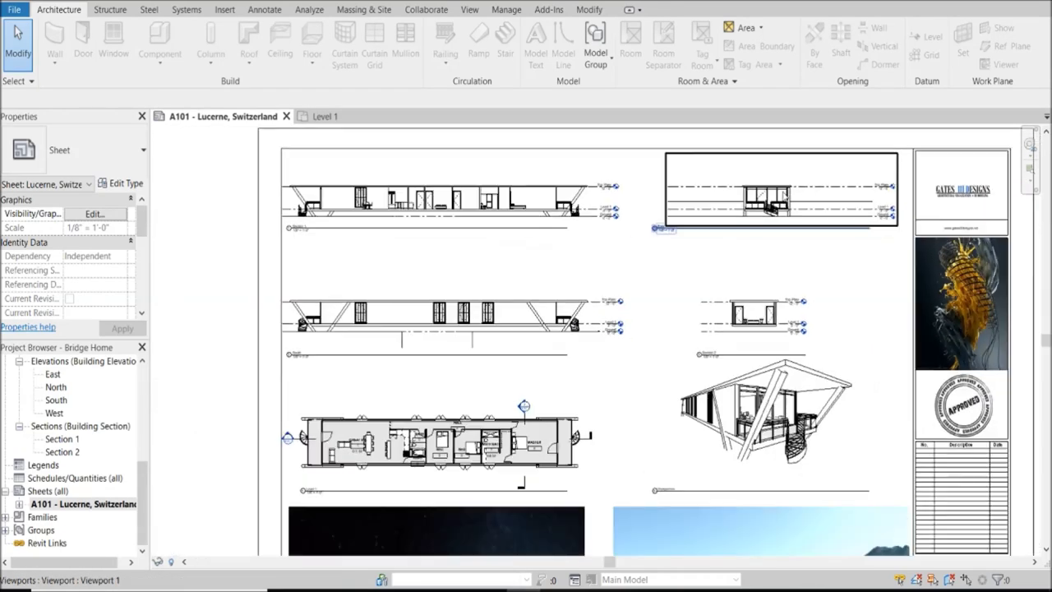
pyautogui.moveTo(782, 281); pyautogui.dragTo(789, 178, button='middle')
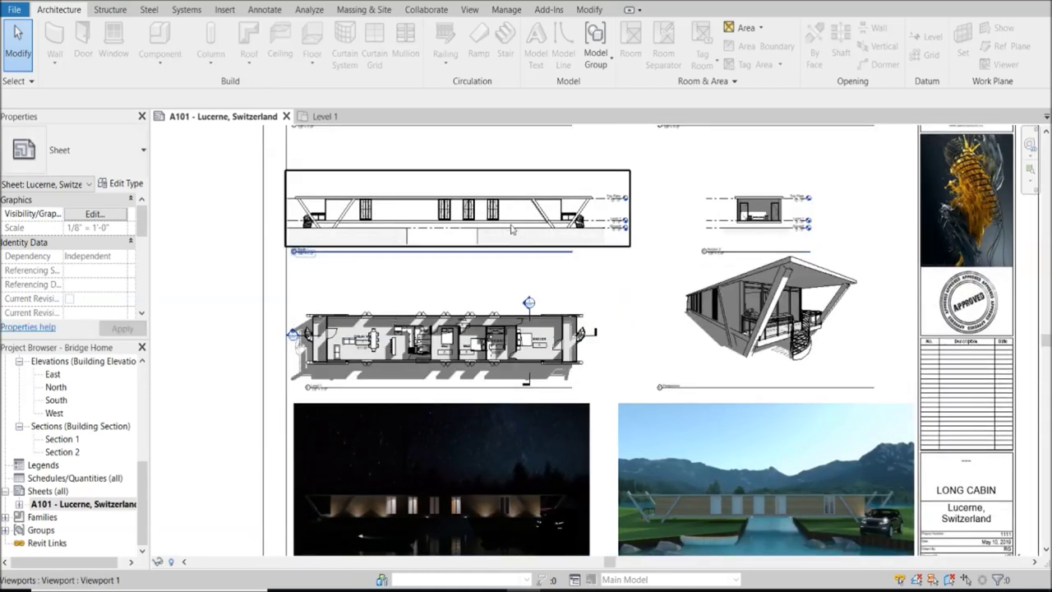
pyautogui.moveTo(740, 312); pyautogui.dragTo(682, 206, button='middle')
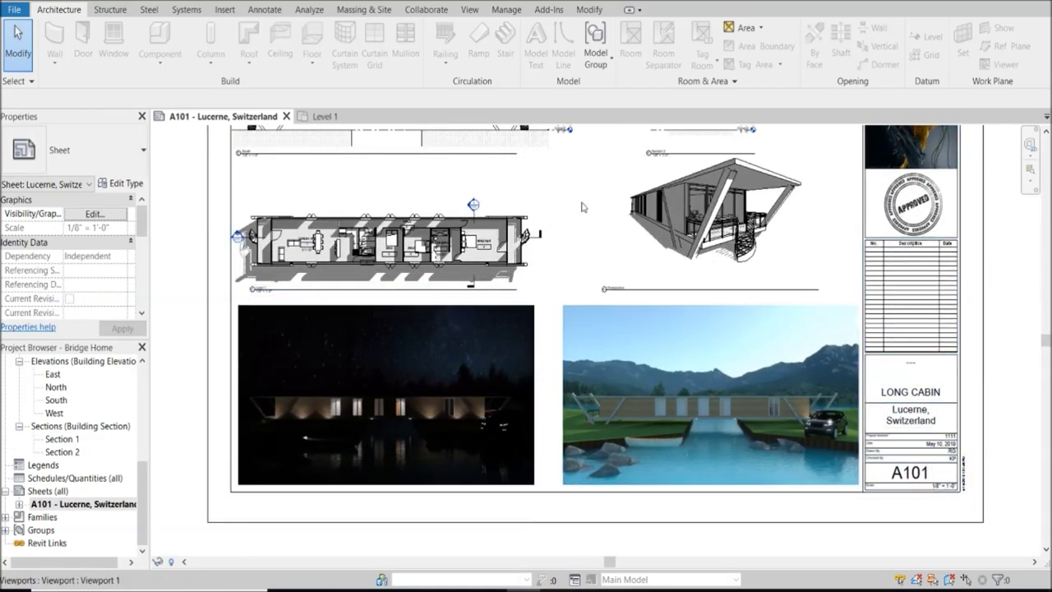
pyautogui.moveTo(573, 238); pyautogui.dragTo(580, 283, button='middle')
pyautogui.scroll(5, 294, 271)
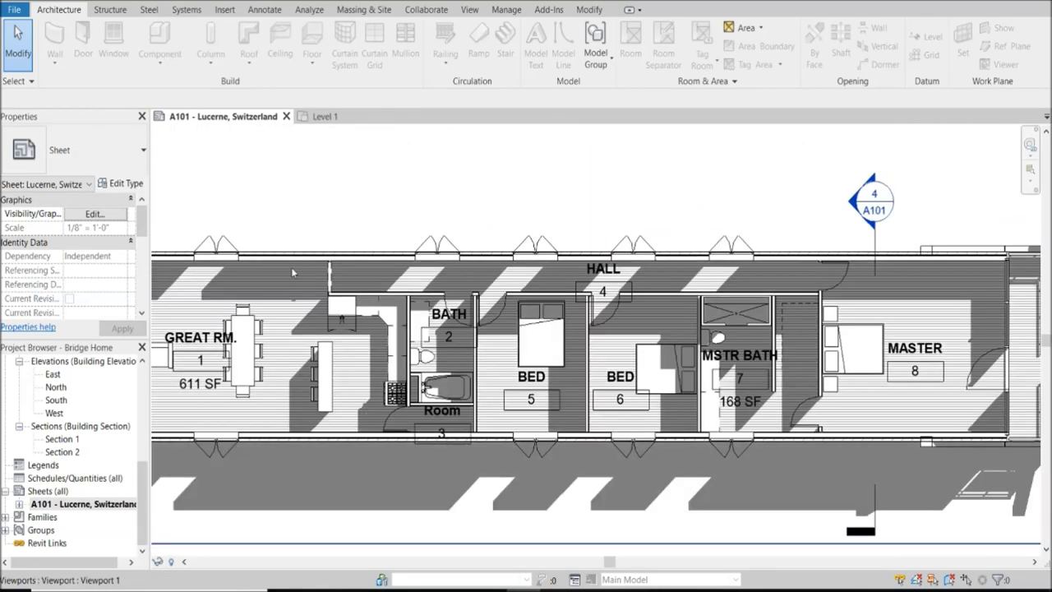
pyautogui.scroll(-2, 298, 255)
pyautogui.scroll(2, 289, 263)
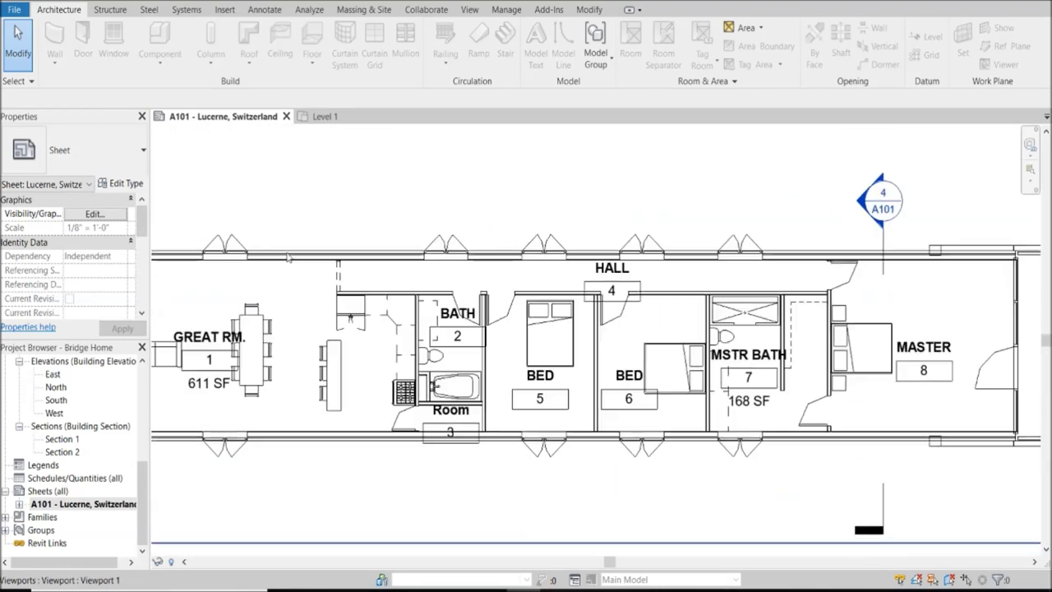
pyautogui.scroll(-3, 290, 263)
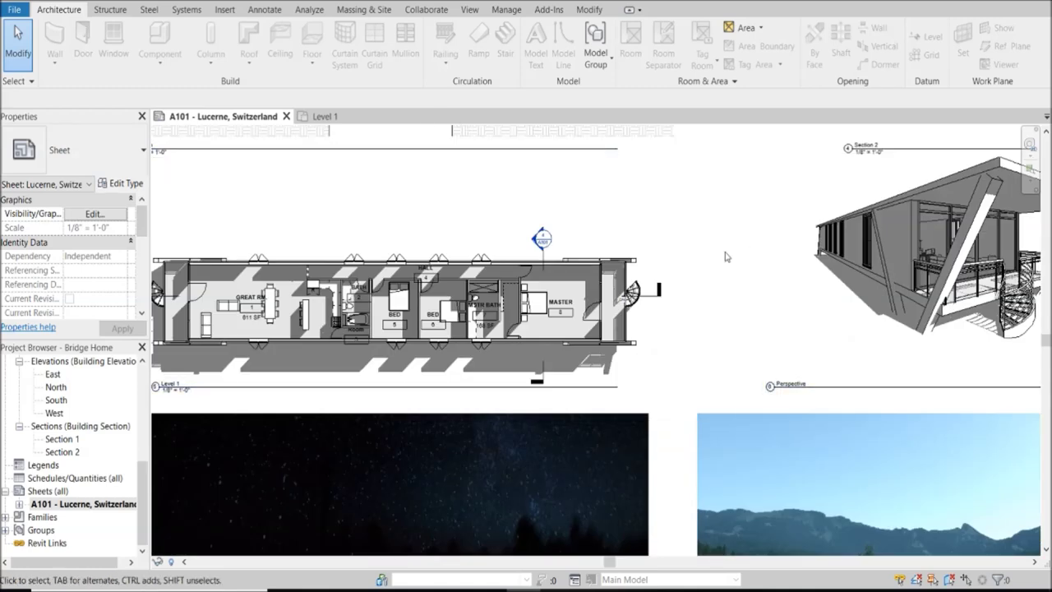
pyautogui.scroll(-3, 611, 271)
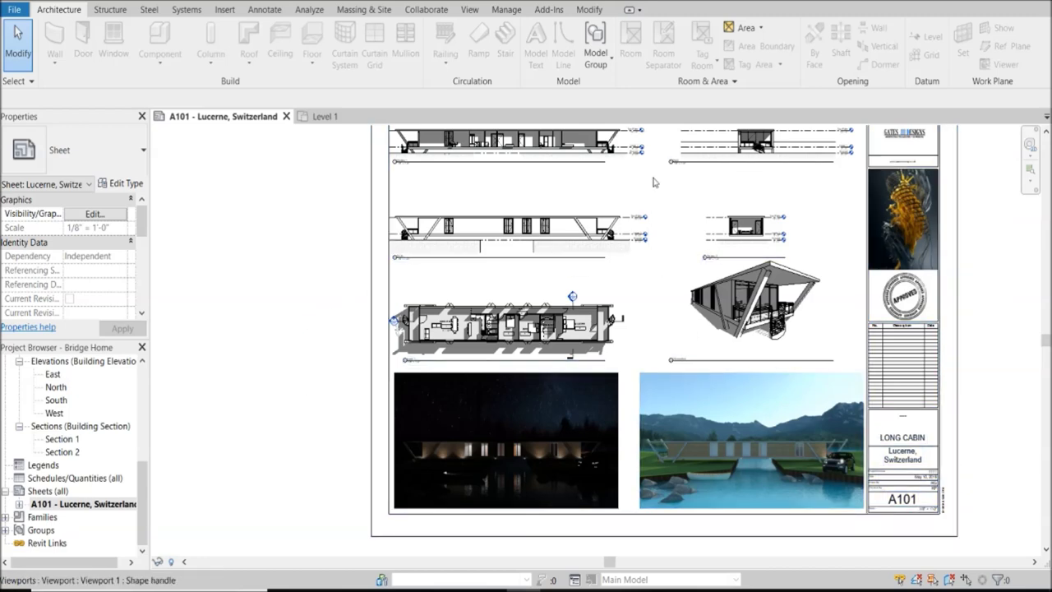
# Examine the sheet's title block, perspective view, Level 1 plan viewport and building section viewports up close
pyautogui.scroll(4, 683, 197)
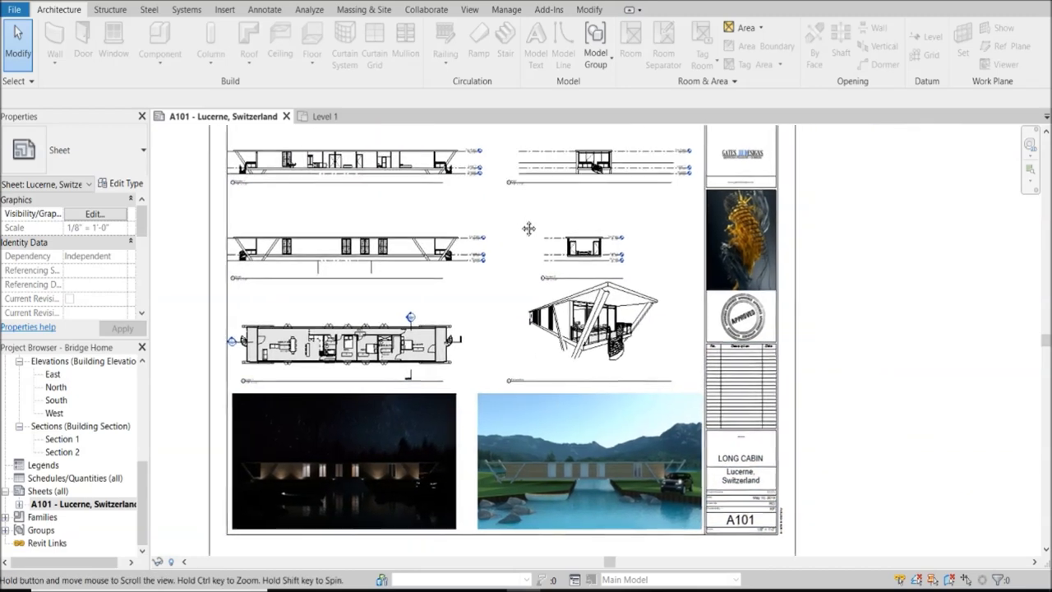
pyautogui.scroll(2, 755, 249)
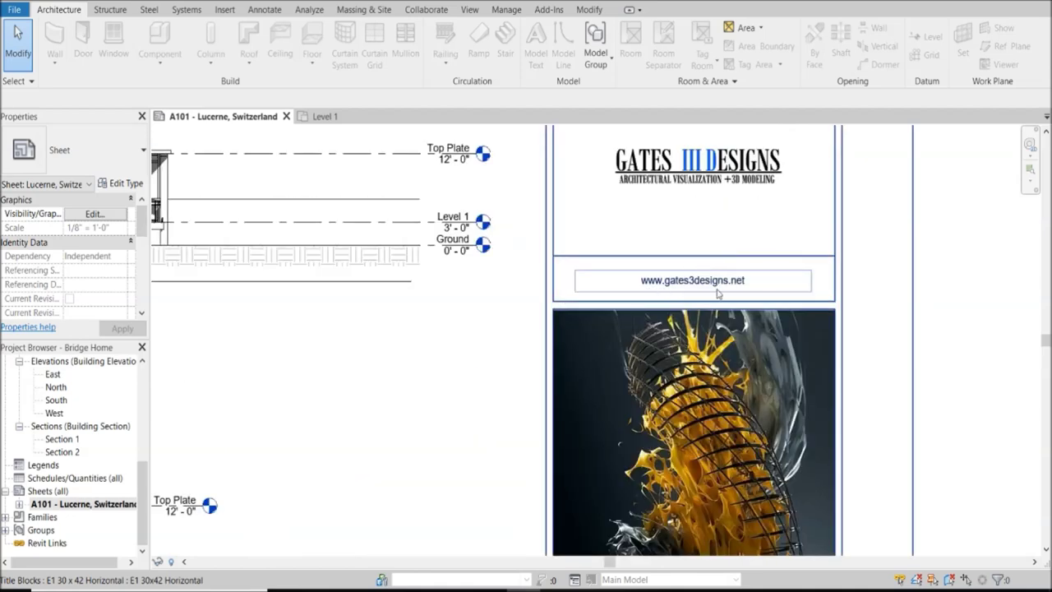
pyautogui.scroll(-6, 749, 282)
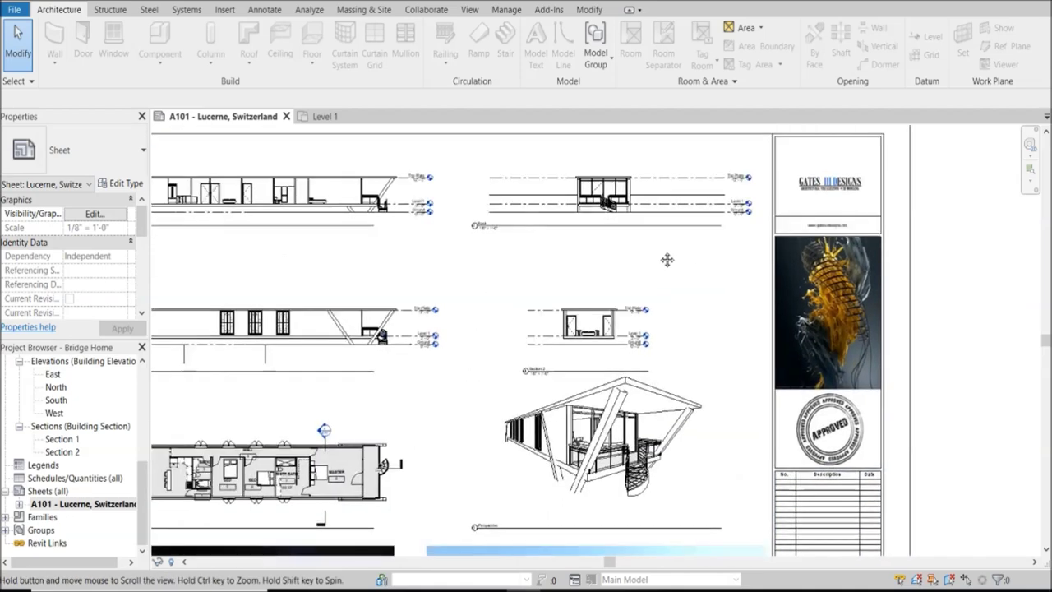
pyautogui.scroll(-2, 608, 241)
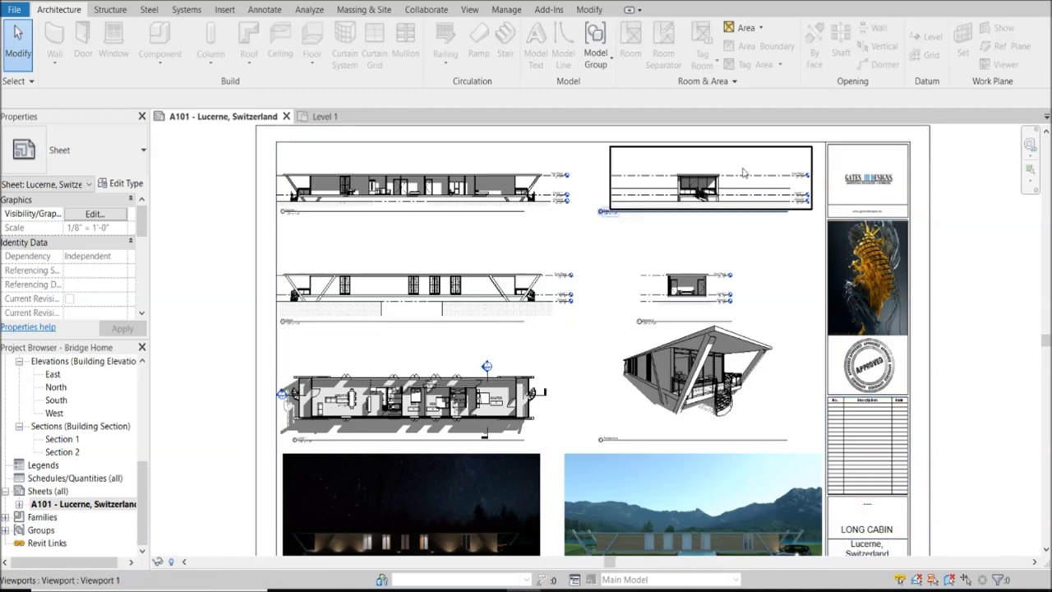
pyautogui.scroll(2, 544, 368)
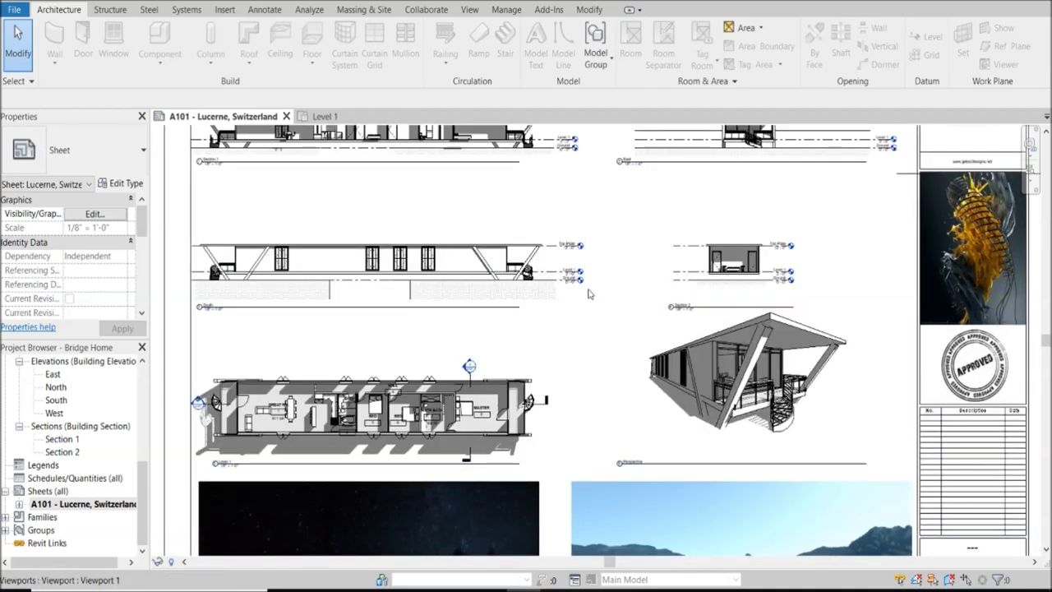
pyautogui.scroll(-2, 498, 329)
pyautogui.scroll(3, 489, 337)
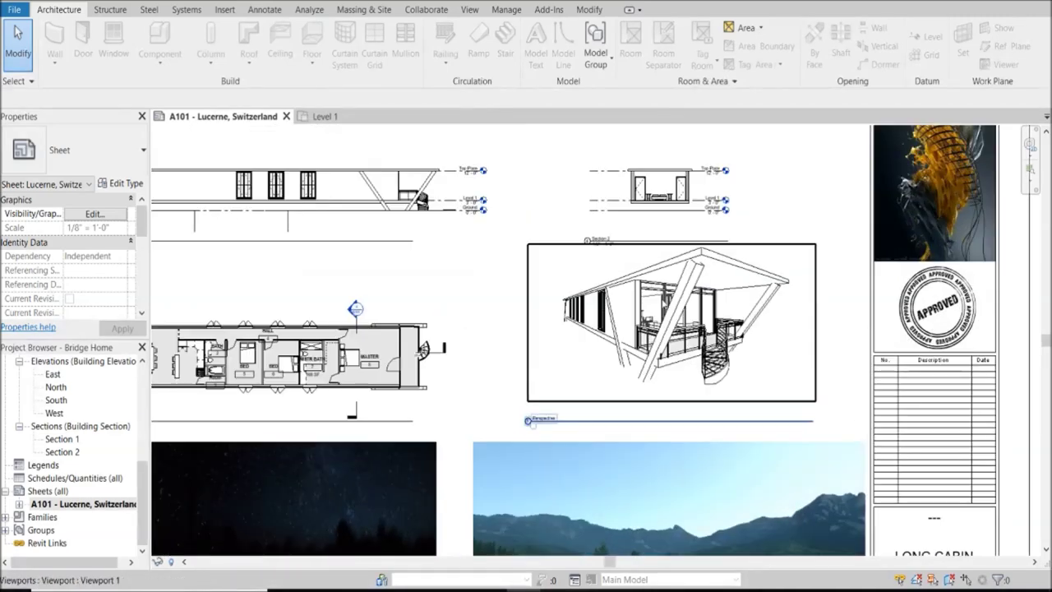
pyautogui.moveTo(489, 338); pyautogui.dragTo(719, 280, button='middle')
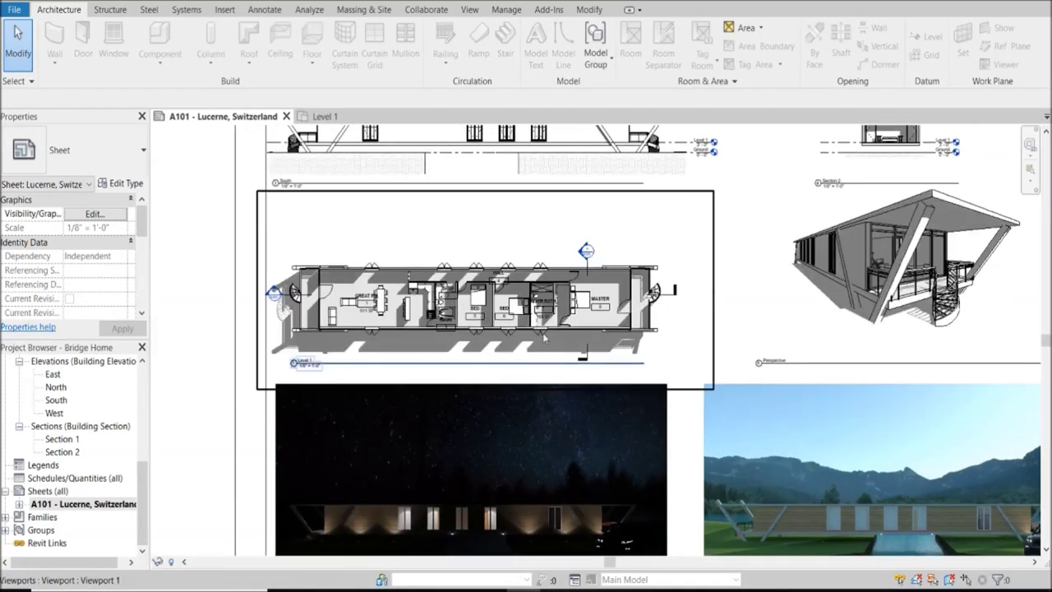
pyautogui.scroll(3, 542, 337)
pyautogui.scroll(-2, 472, 302)
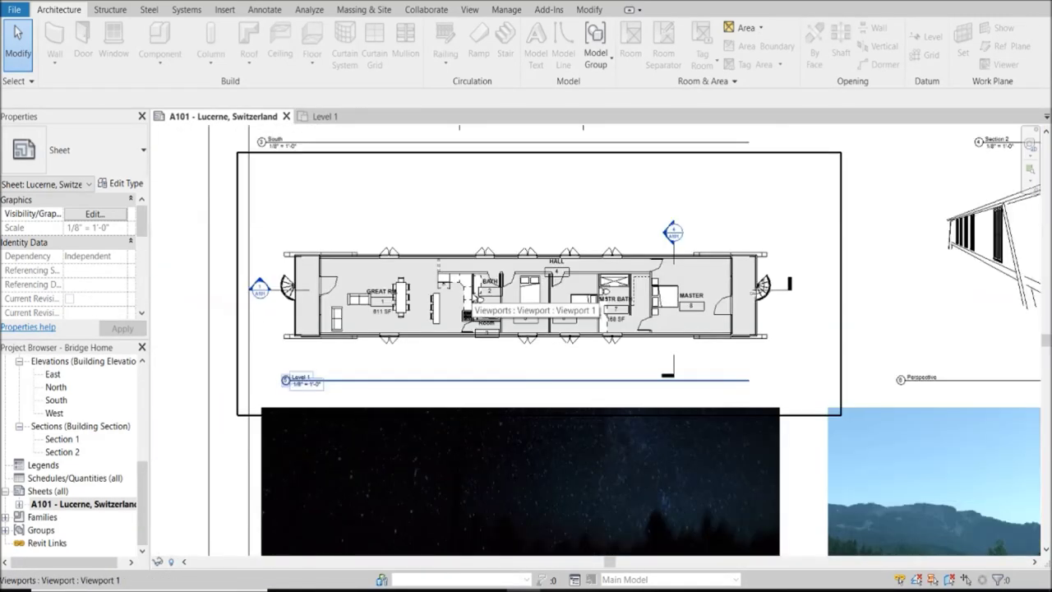
pyautogui.scroll(-1, 444, 312)
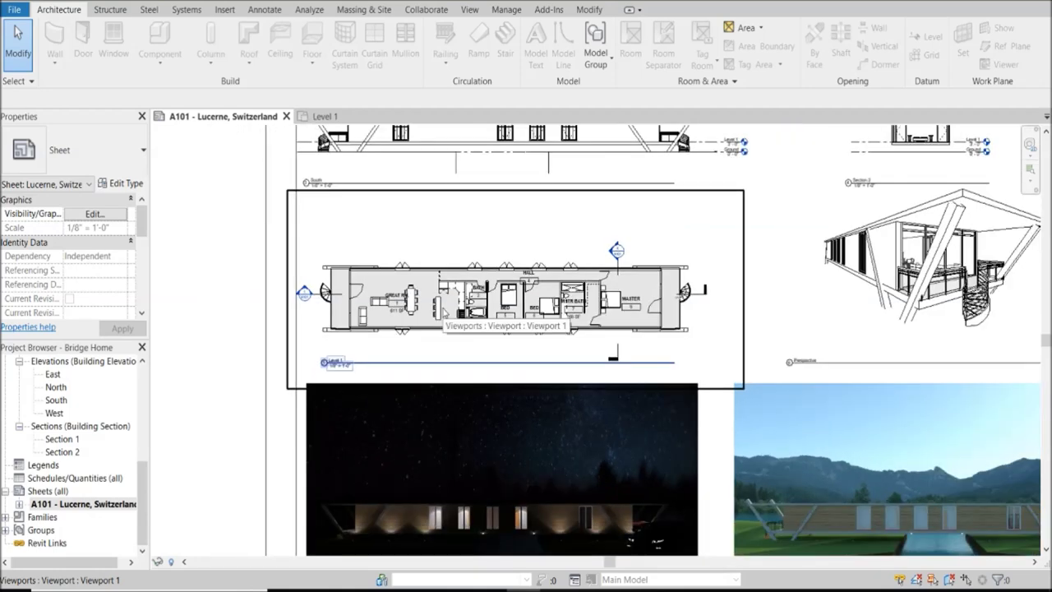
pyautogui.scroll(3, 444, 312)
pyautogui.scroll(-3, 450, 310)
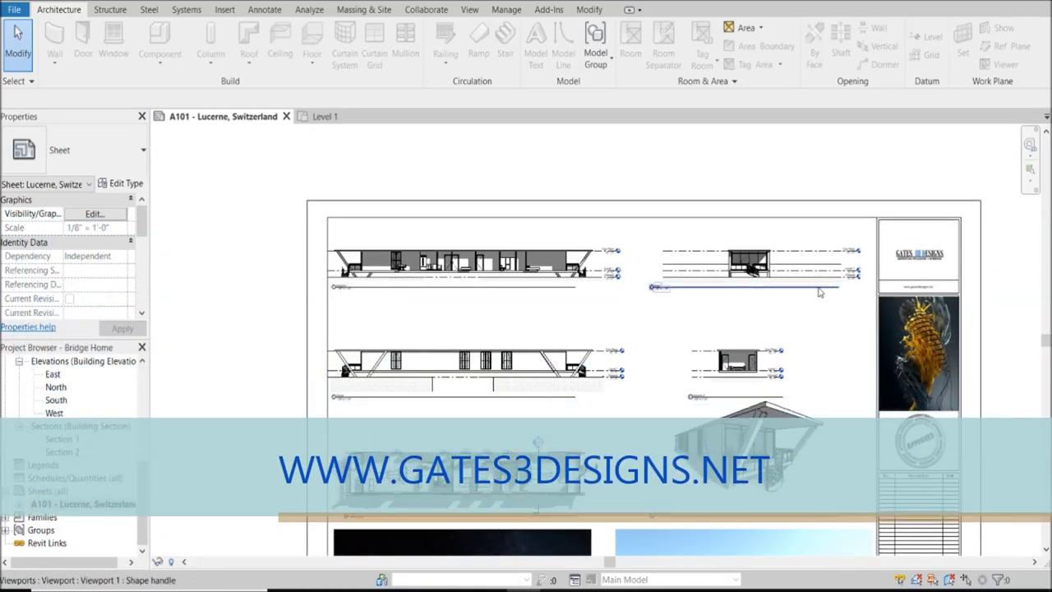
pyautogui.scroll(4, 405, 292)
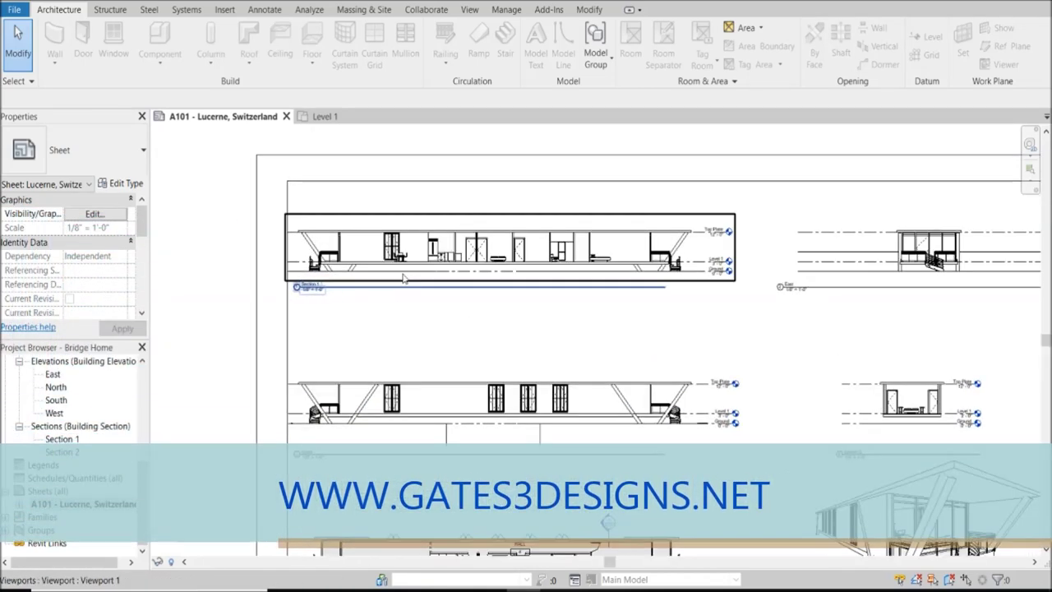
# In the Level 1 floor plan, draw a short vertical building section through the Great Room's upper exterior wall, dismissing the save reminder
pyautogui.click(325, 118)
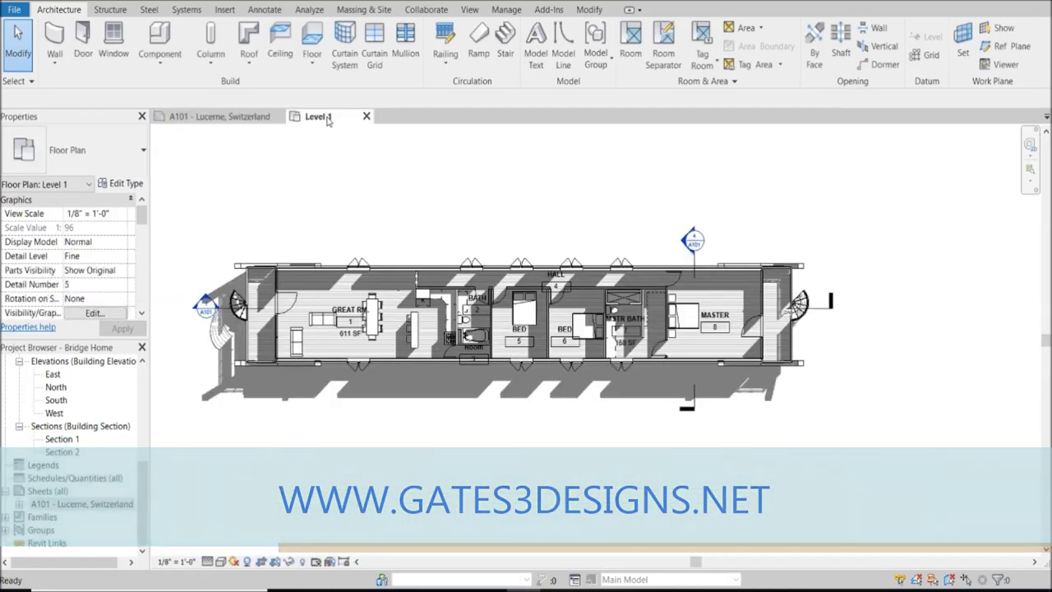
pyautogui.scroll(5, 503, 219)
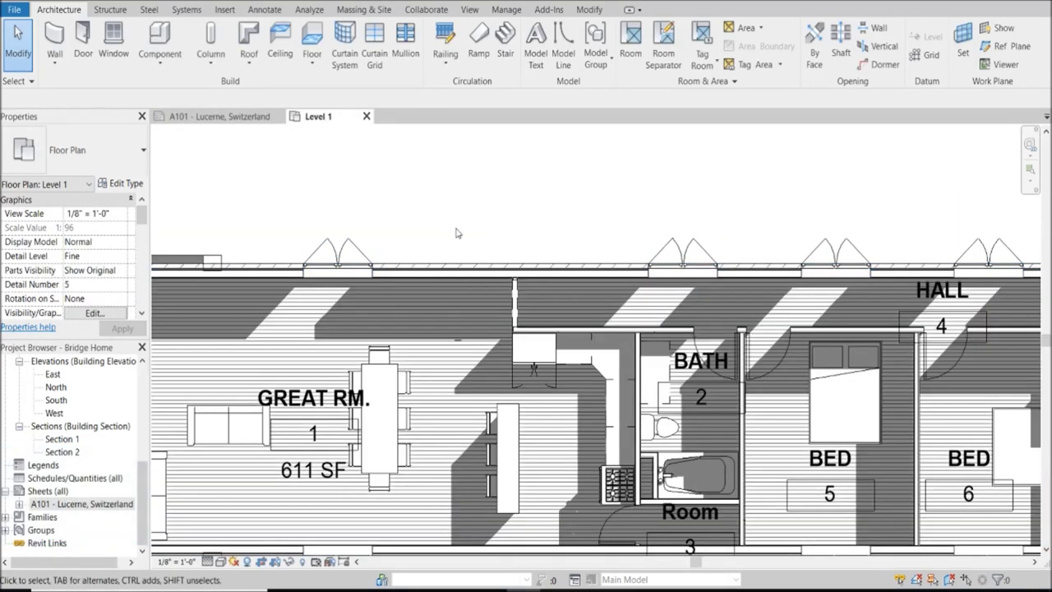
pyautogui.scroll(-3, 465, 187)
pyautogui.scroll(4, 575, 194)
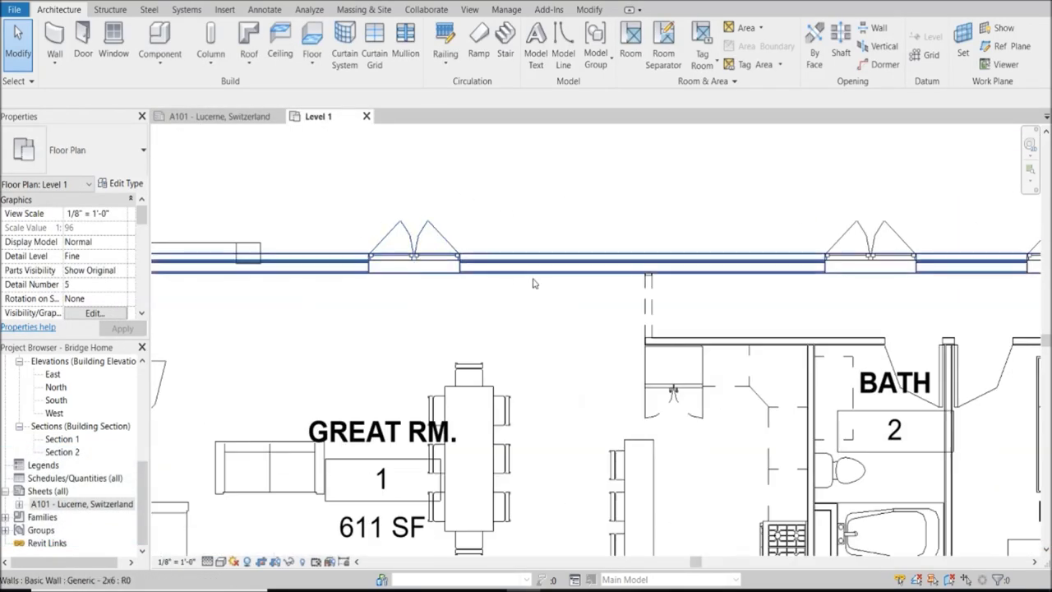
pyautogui.scroll(2, 448, 197)
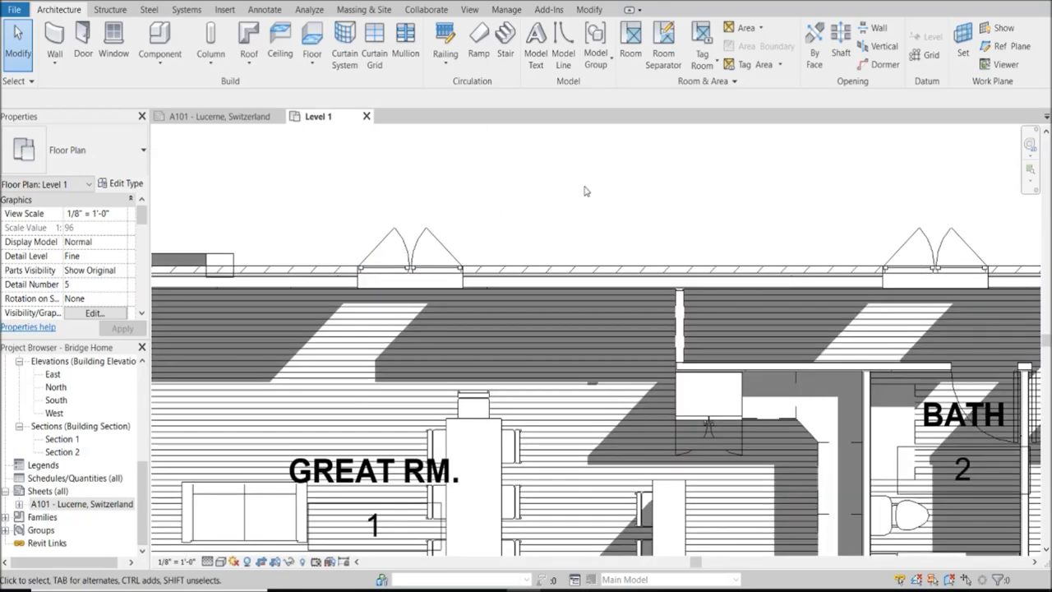
pyautogui.click(470, 10)
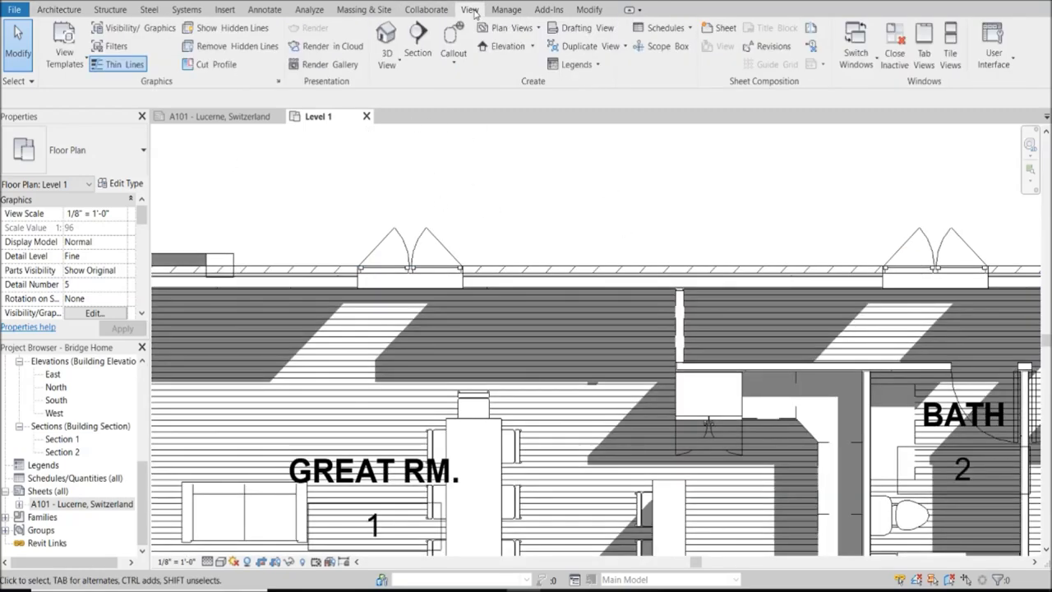
pyautogui.click(420, 41)
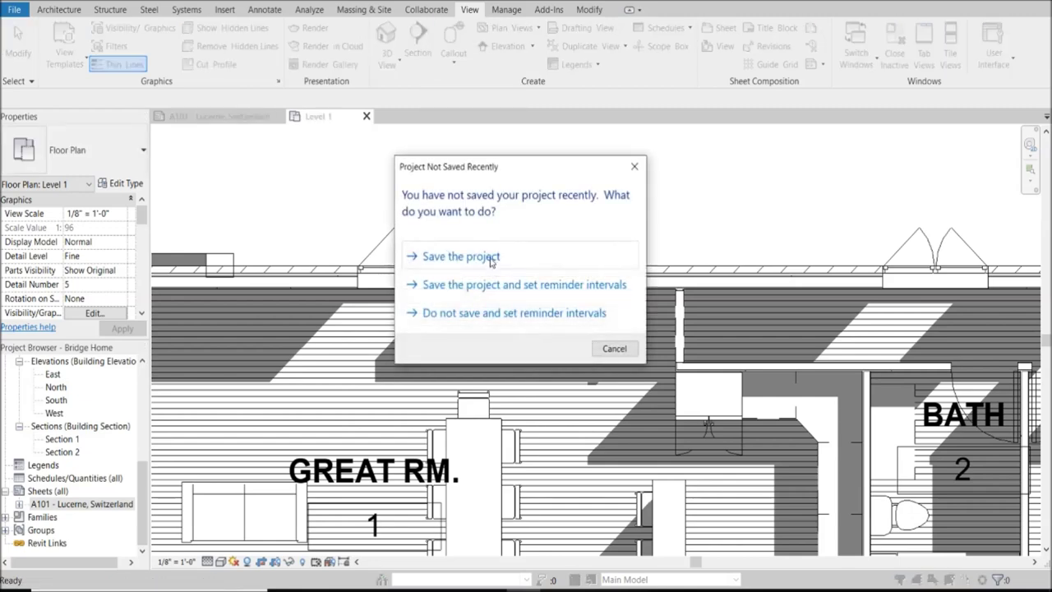
pyautogui.click(624, 354)
pyautogui.scroll(2, 485, 238)
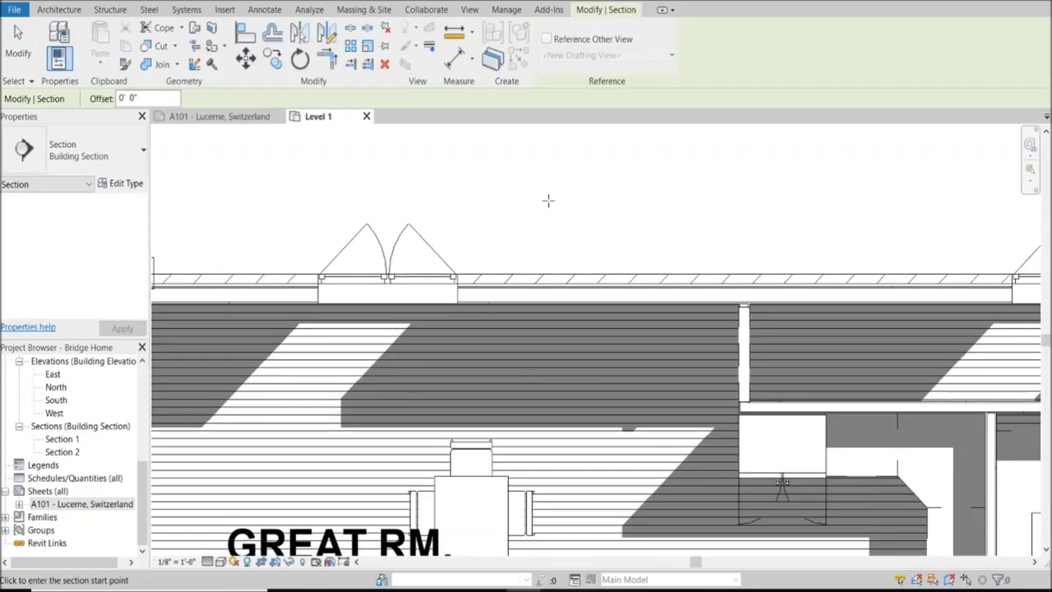
pyautogui.scroll(-1, 557, 219)
pyautogui.click(561, 233)
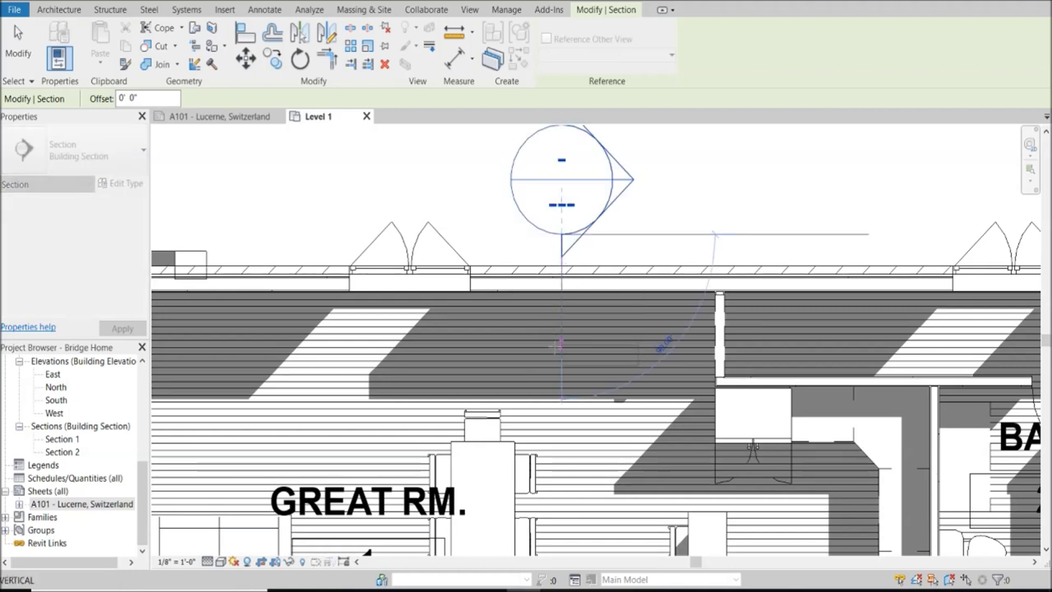
pyautogui.click(558, 348)
pyautogui.press('Escape')
pyautogui.press('Escape')
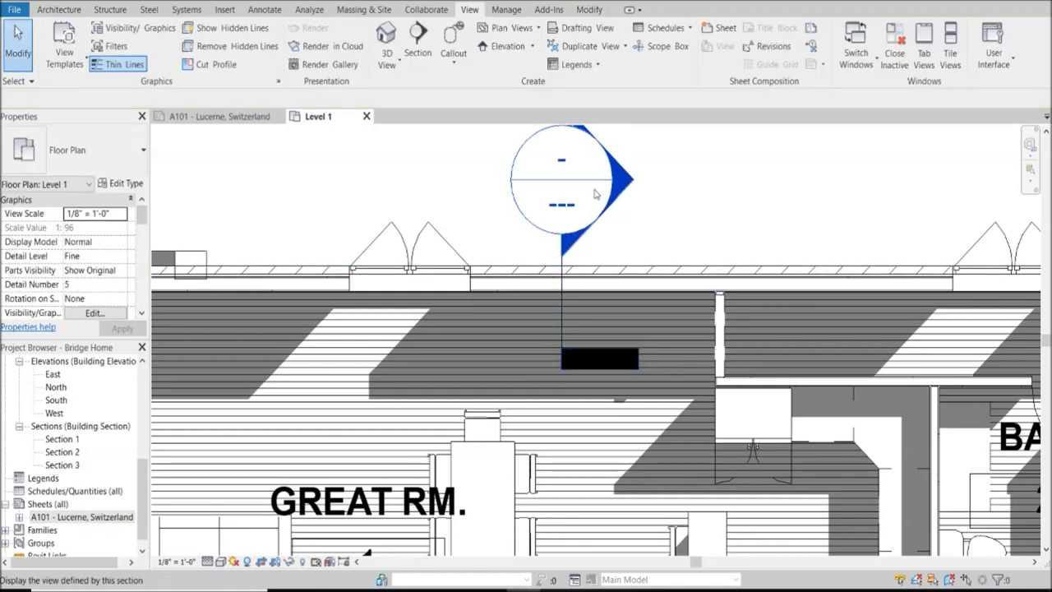
# Open the view of the new wall section, checking its marker in the Level 1 plan before returning to the section view
pyautogui.doubleClick(623, 189)
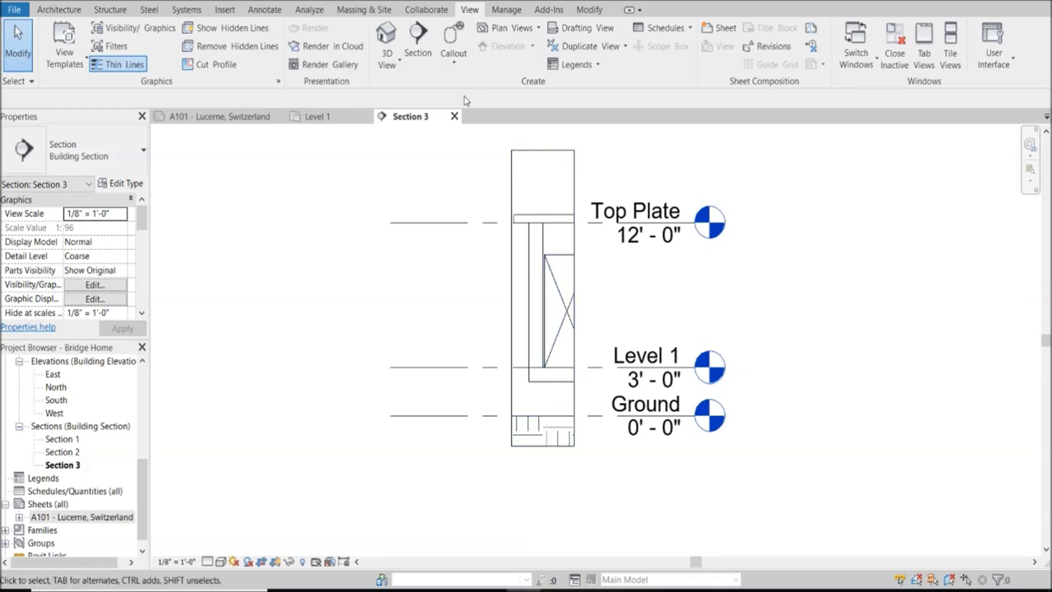
pyautogui.click(322, 117)
pyautogui.scroll(-3, 580, 323)
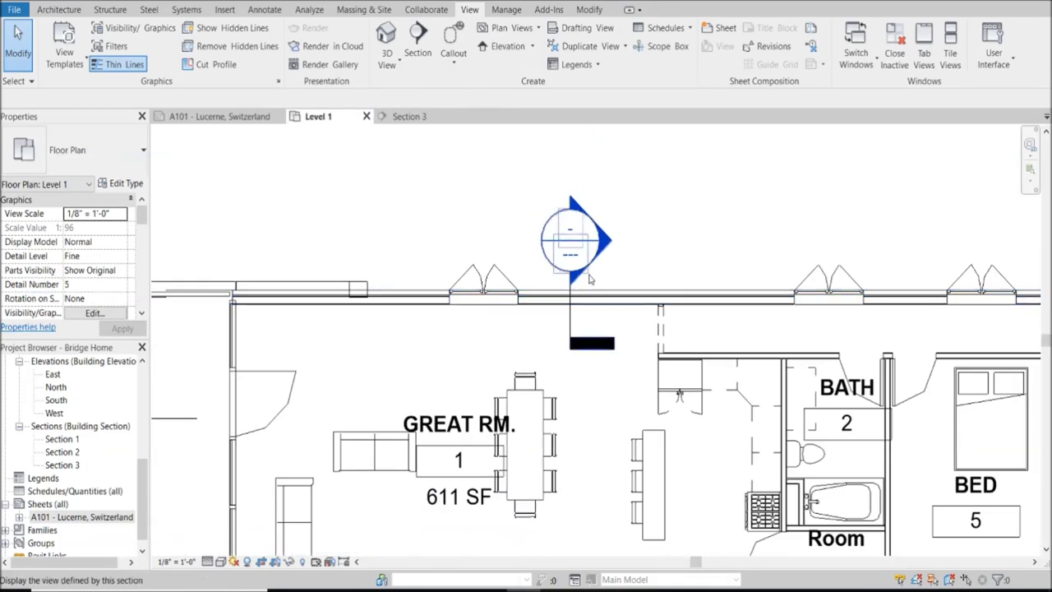
pyautogui.scroll(2, 609, 294)
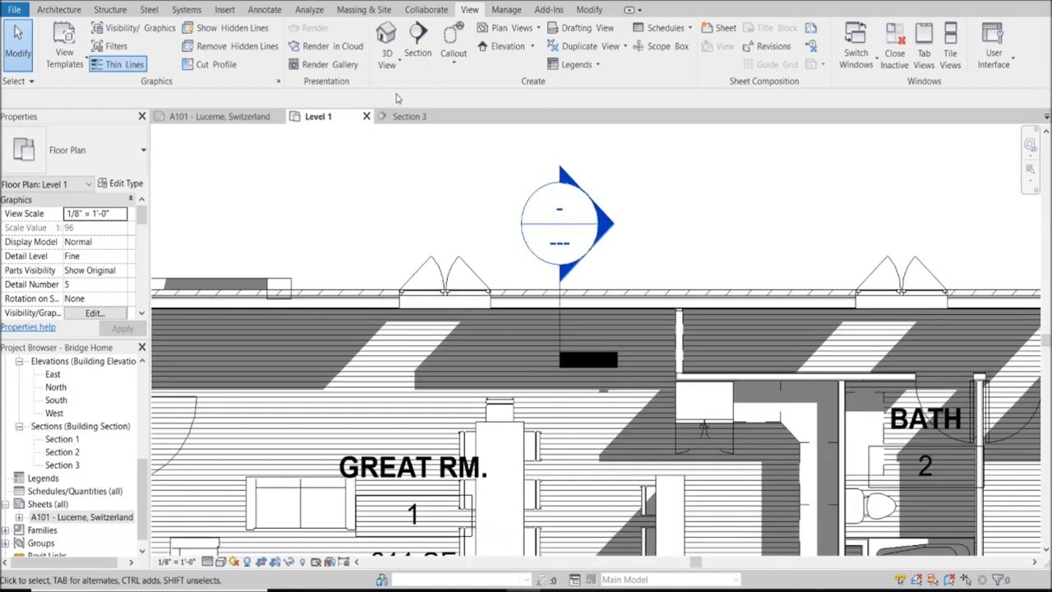
pyautogui.click(403, 120)
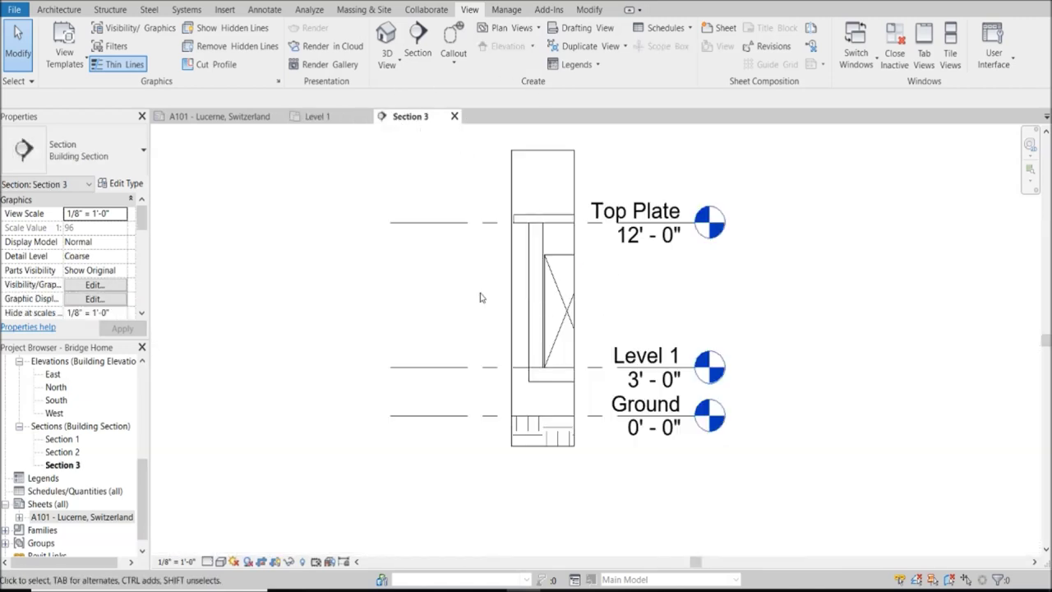
# Set the Section 3 view scale to 3/16" = 1'-0" and widen its crop region on both sides of the wall
pyautogui.click(187, 562)
pyautogui.click(222, 295)
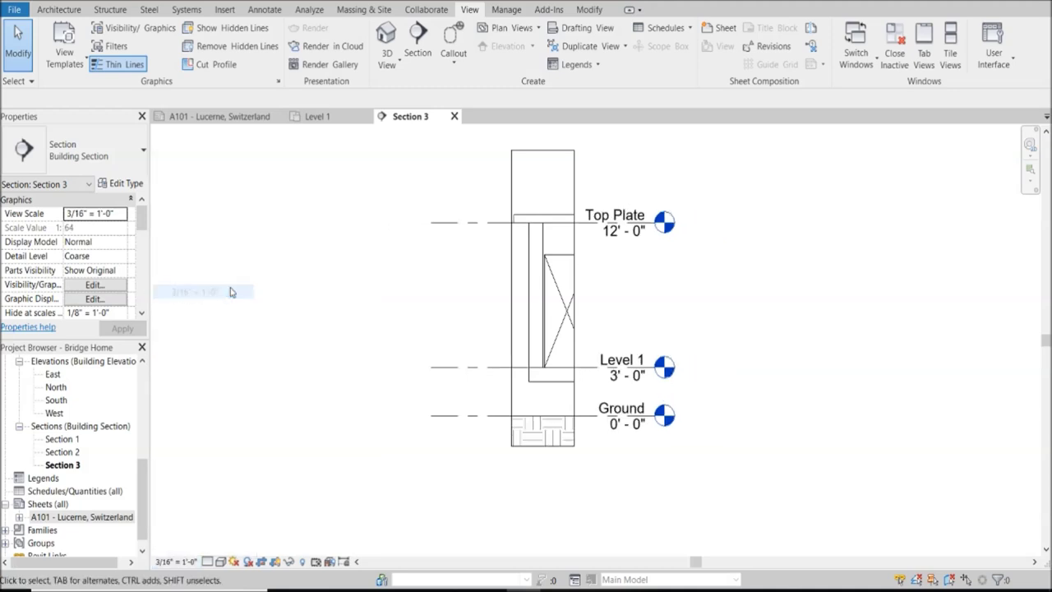
pyautogui.scroll(3, 521, 286)
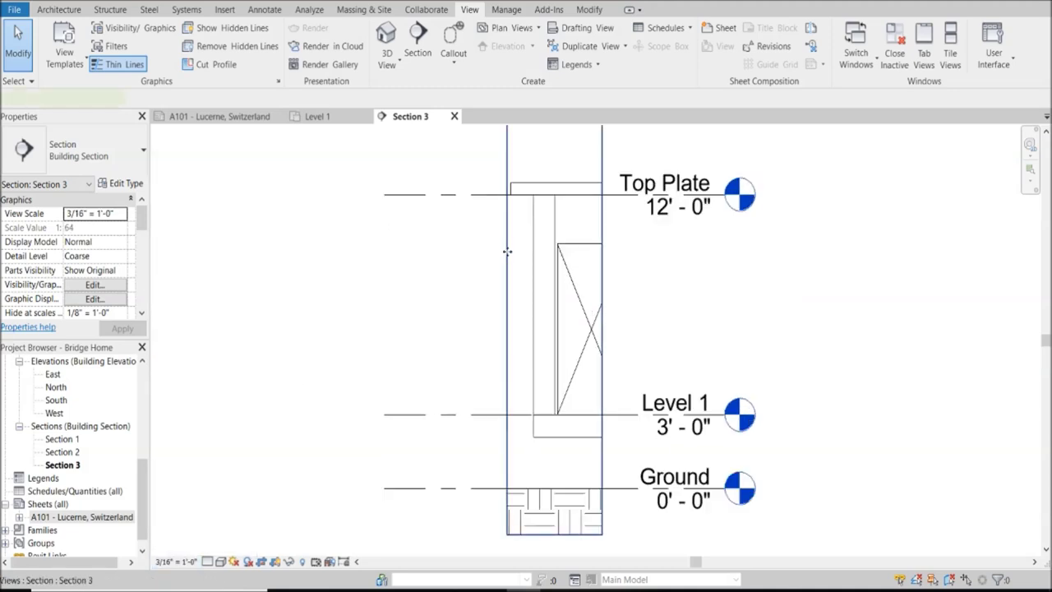
pyautogui.click(507, 309)
pyautogui.moveTo(507, 309); pyautogui.dragTo(464, 309)
pyautogui.moveTo(601, 309); pyautogui.dragTo(623, 311)
pyautogui.click(664, 309)
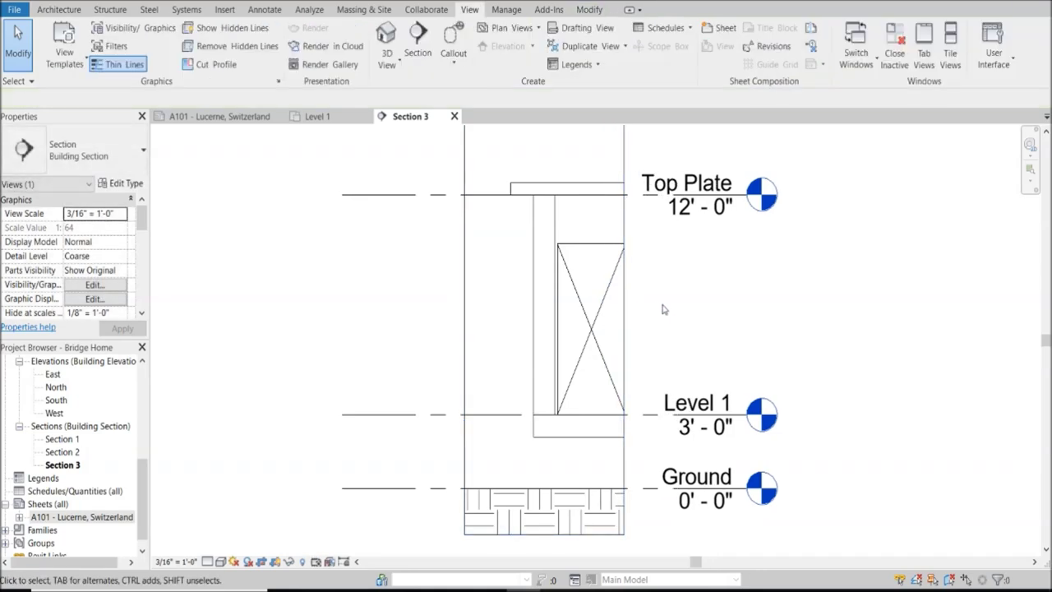
# Examine the section's wall, then inspect the Generic - 2x6 wall type's layer assembly from the Level 1 plan without changing it
pyautogui.scroll(-1, 615, 355)
pyautogui.scroll(4, 515, 235)
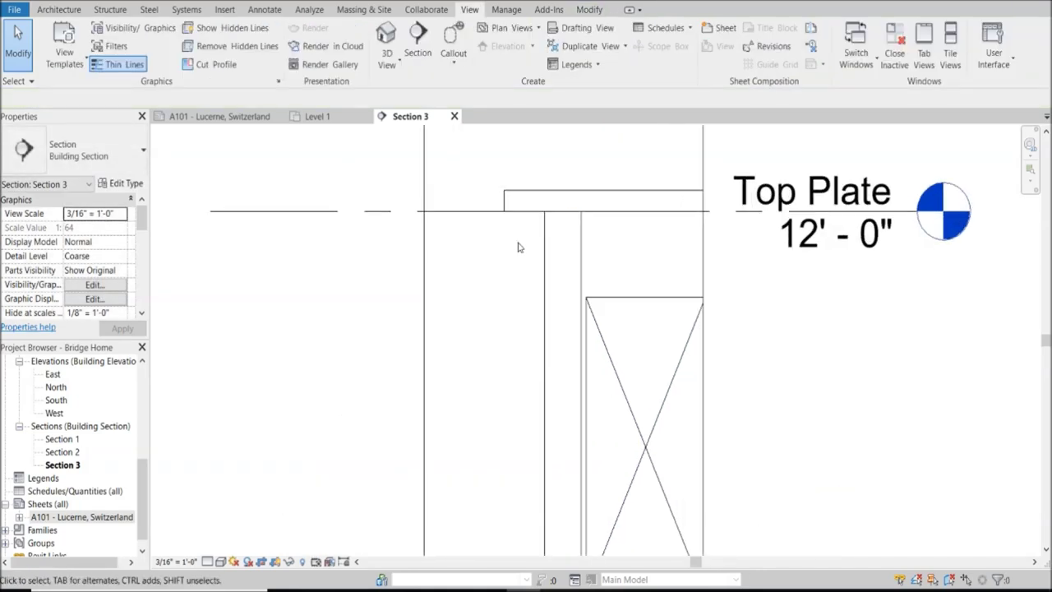
pyautogui.scroll(-2, 536, 294)
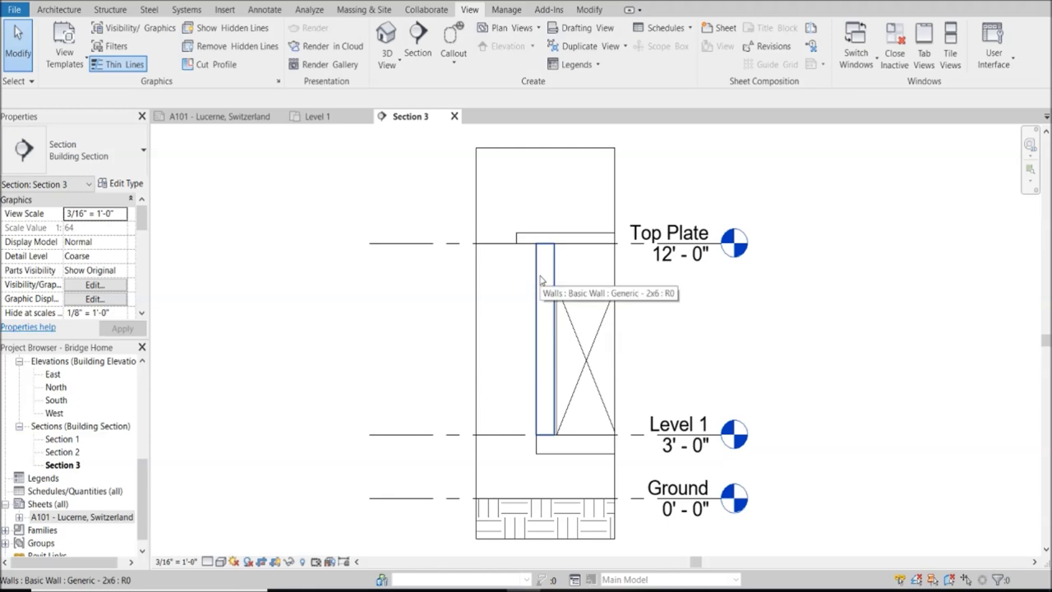
pyautogui.scroll(1, 543, 419)
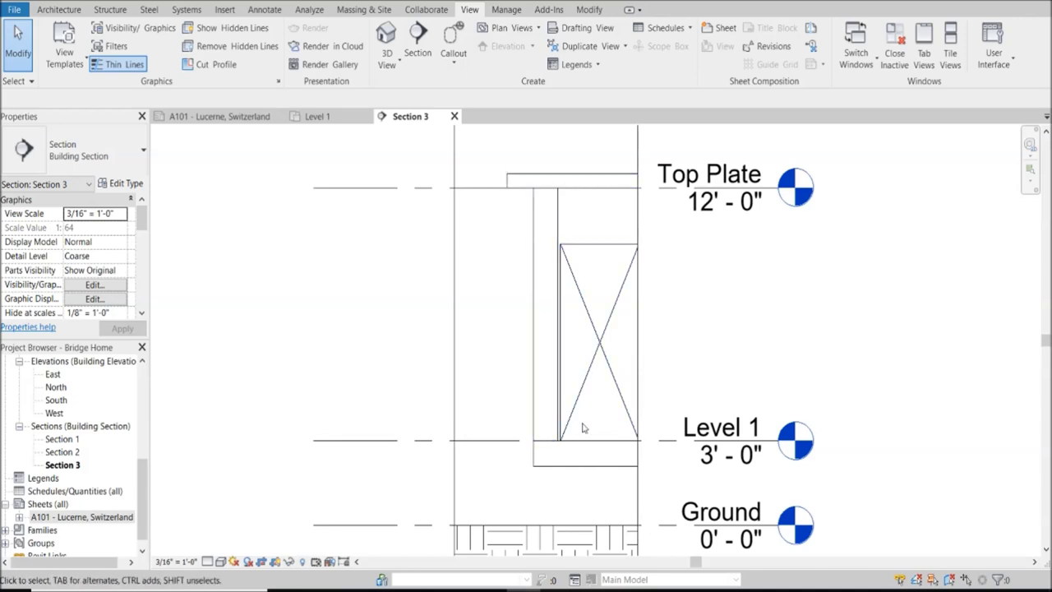
pyautogui.click(312, 116)
pyautogui.scroll(2, 300, 310)
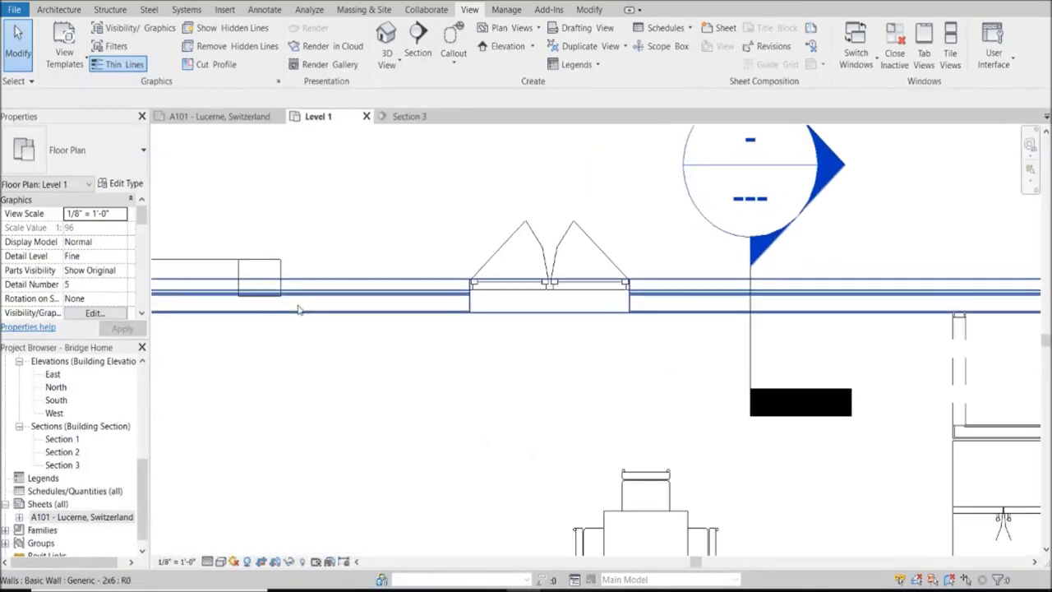
pyautogui.scroll(3, 299, 310)
pyautogui.click(347, 292)
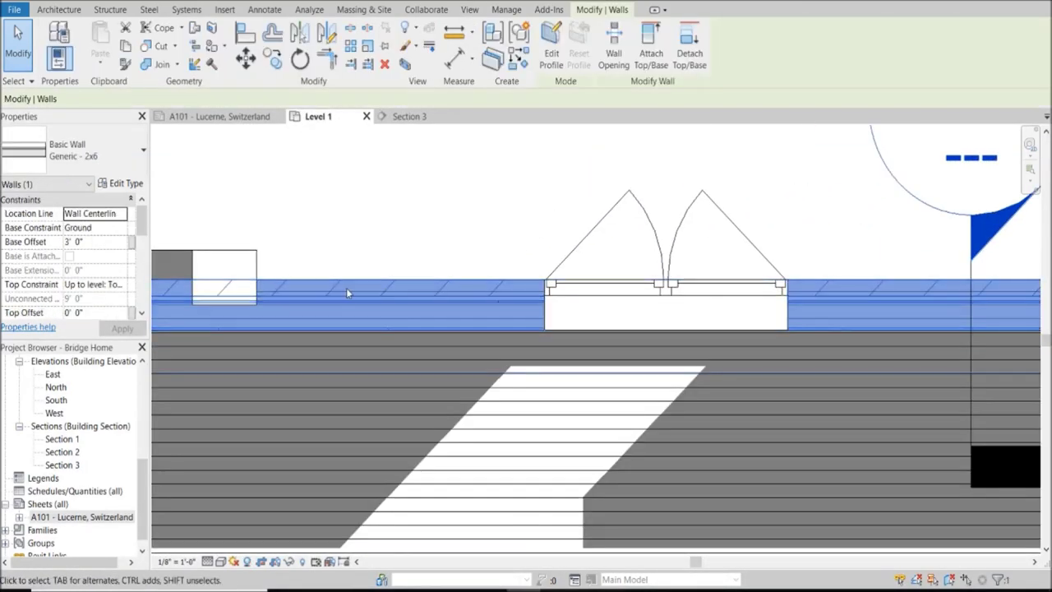
pyautogui.click(123, 184)
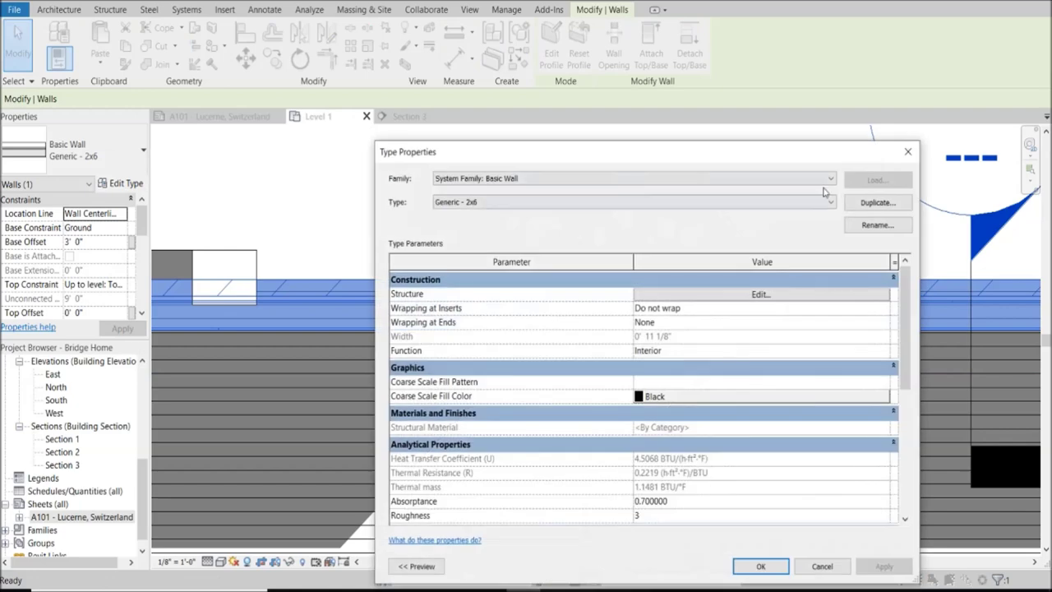
pyautogui.click(810, 294)
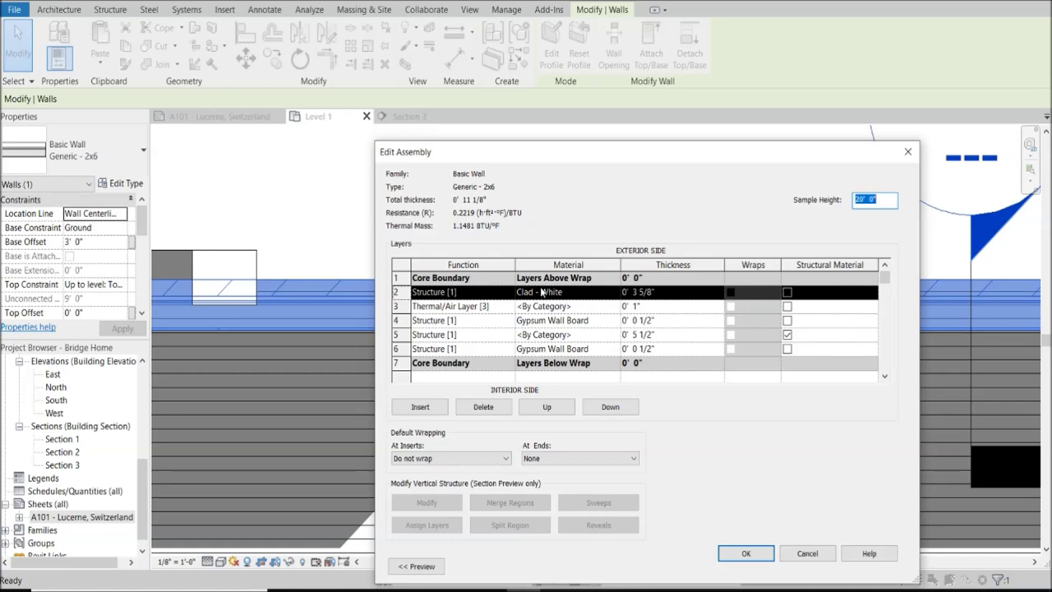
pyautogui.click(746, 552)
pyautogui.click(821, 566)
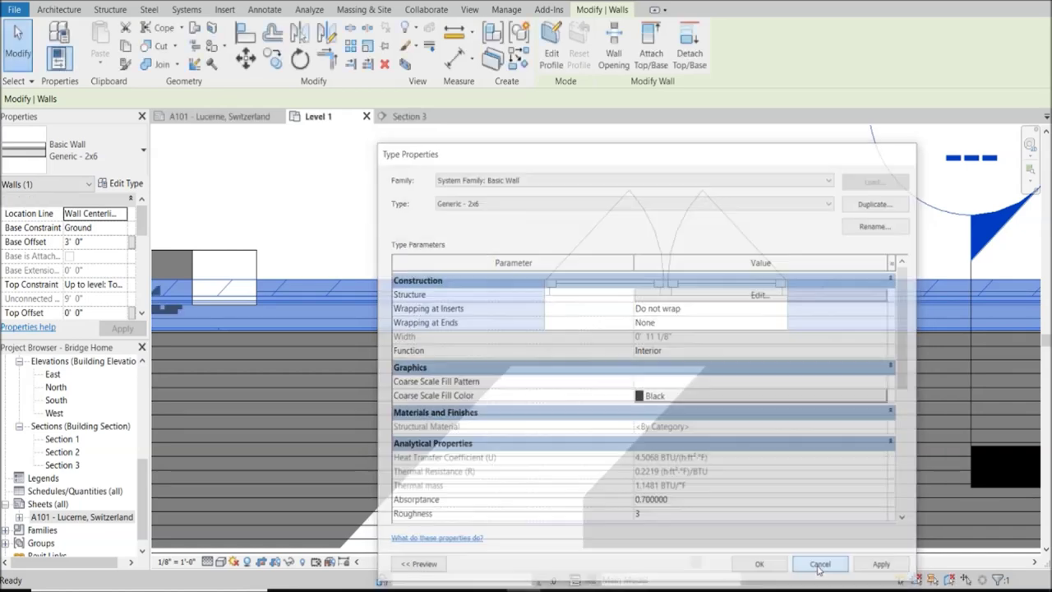
# Deselect the wall, return to the Section 3 view and set its detail level to Fine
pyautogui.click(465, 201)
pyautogui.click(411, 116)
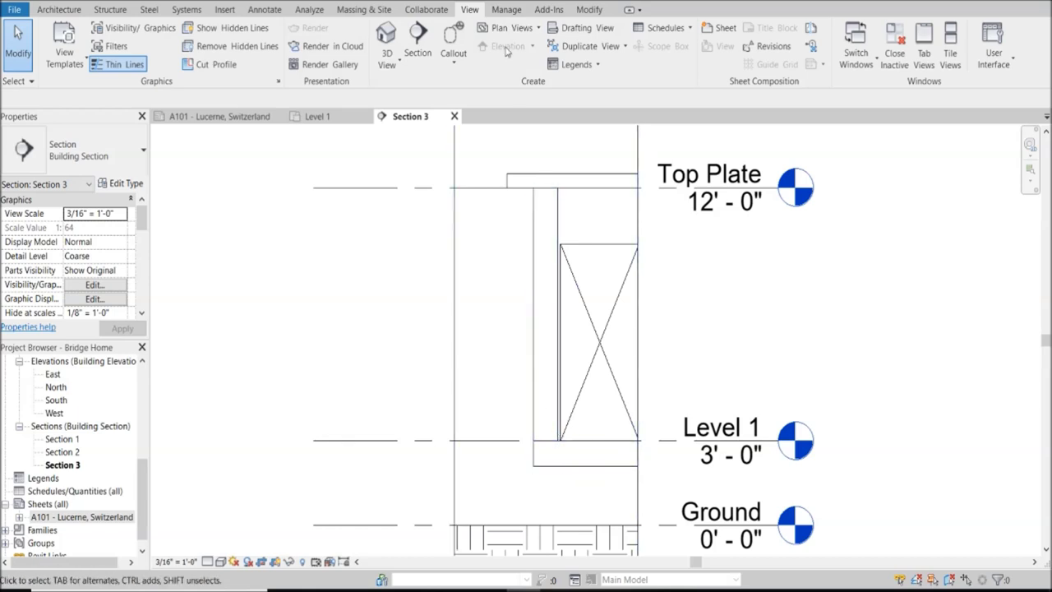
pyautogui.click(207, 561)
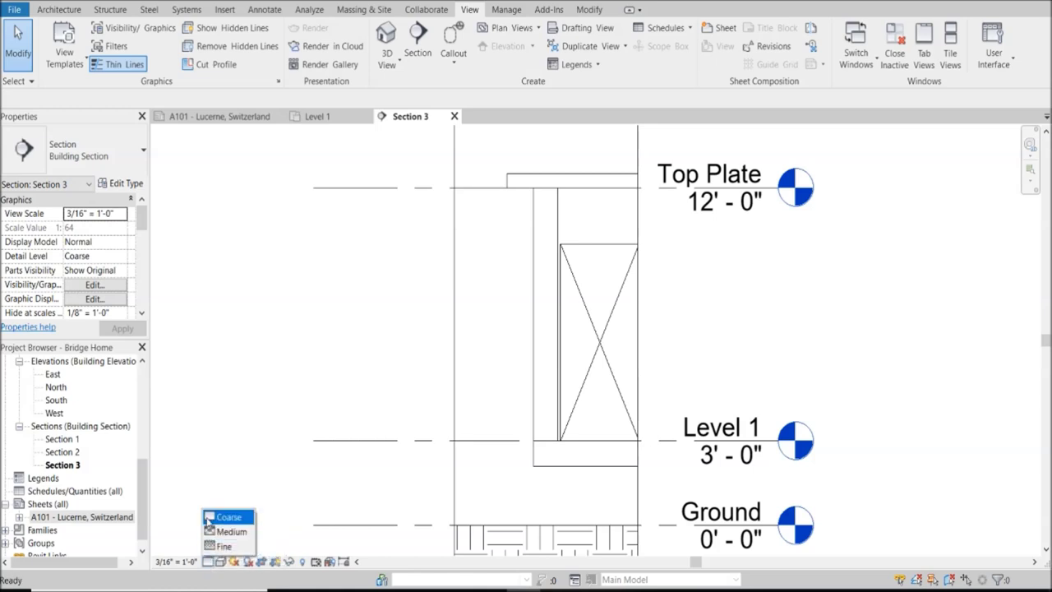
pyautogui.click(225, 547)
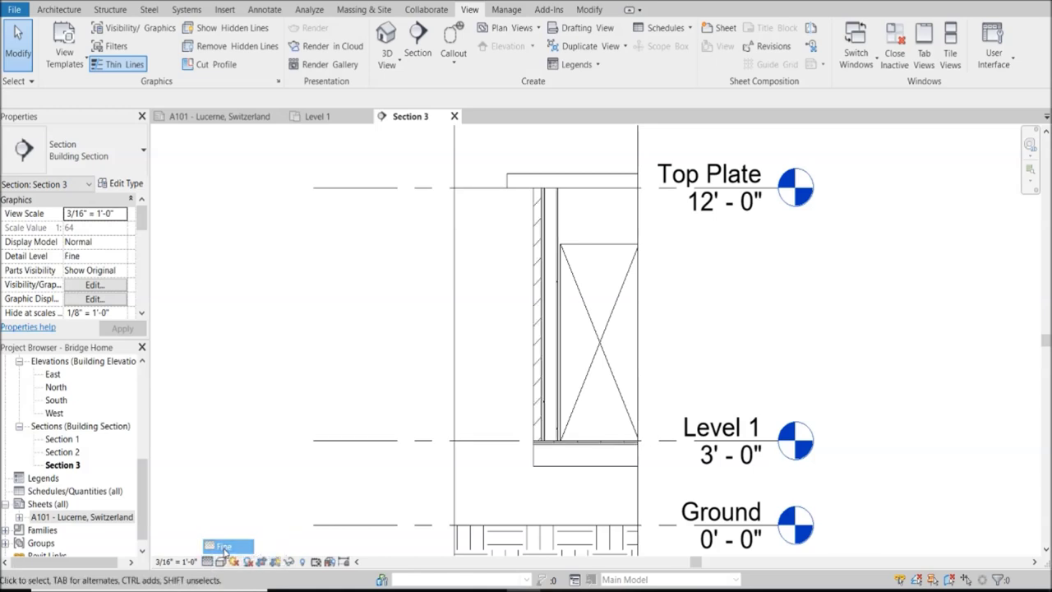
# Examine the wood joist floor at the wall's base and the wall layers running up to the Top Plate level
pyautogui.scroll(4, 580, 465)
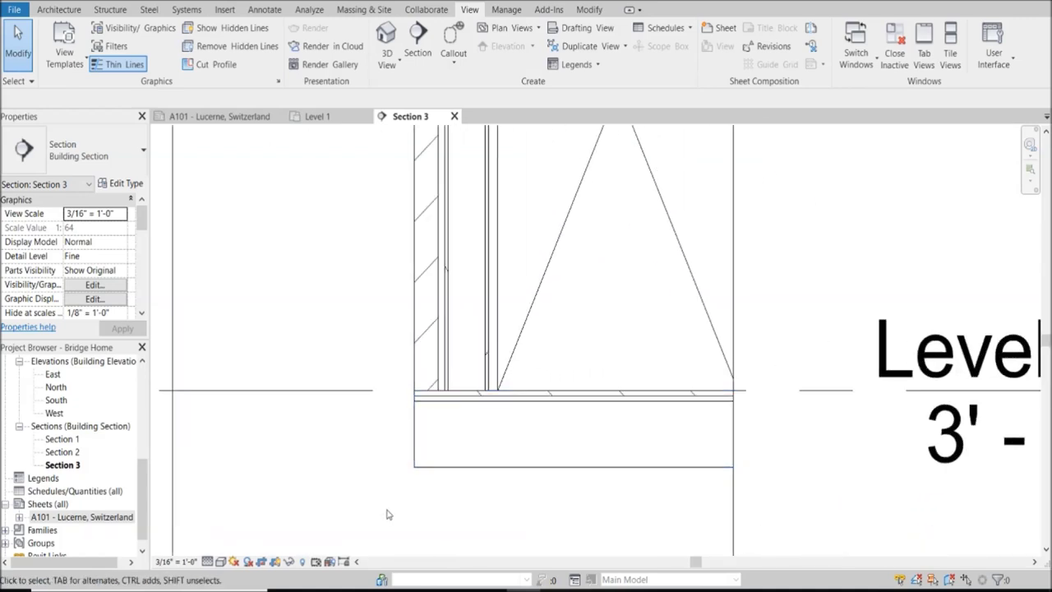
pyautogui.click(413, 446)
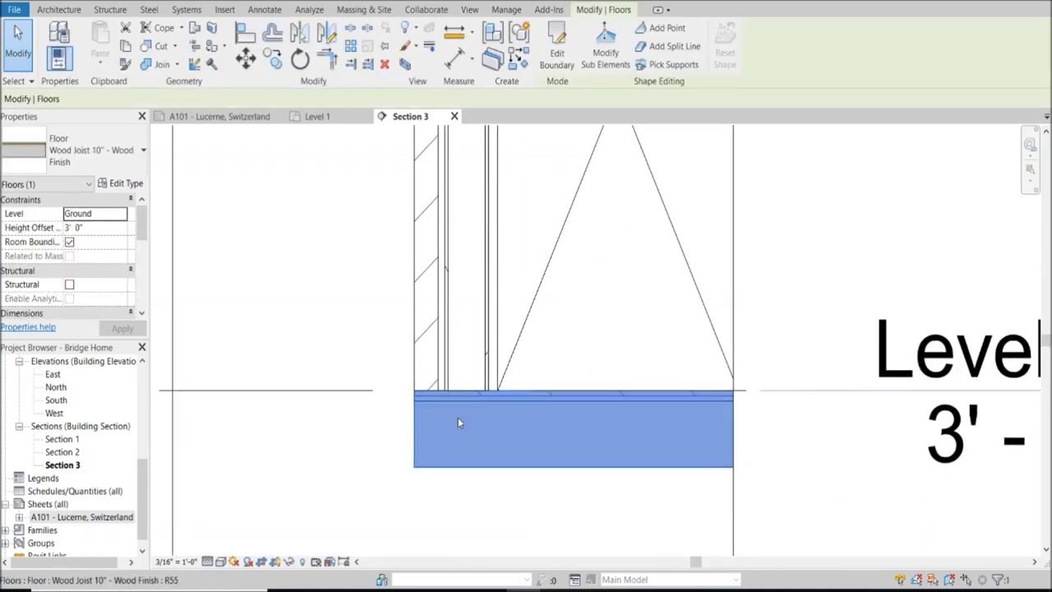
pyautogui.scroll(-3, 477, 435)
pyautogui.moveTo(447, 140); pyautogui.dragTo(446, 235, button='middle')
pyautogui.scroll(2, 488, 192)
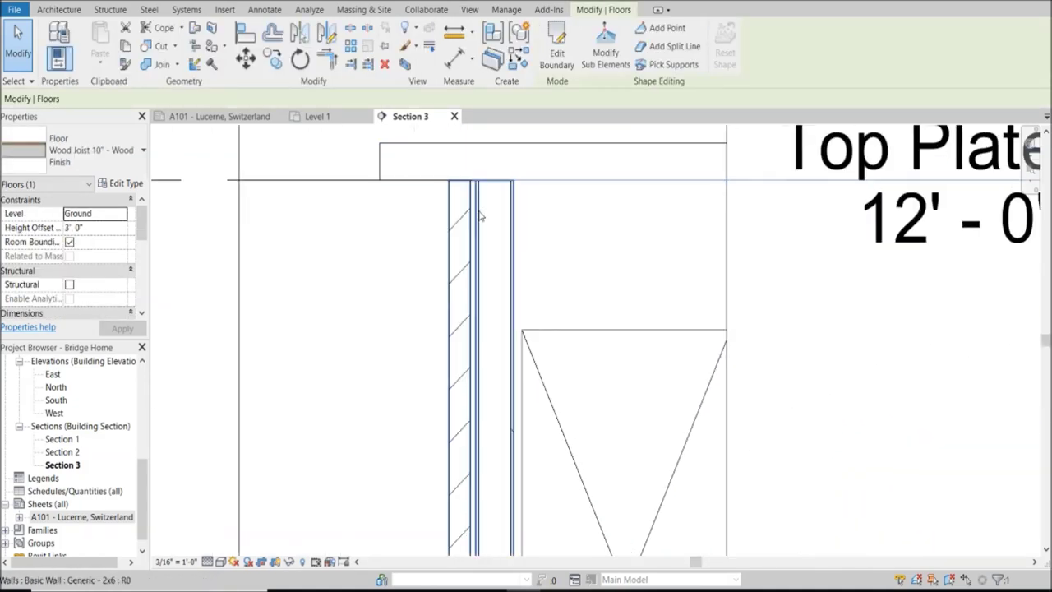
pyautogui.click(405, 251)
pyautogui.scroll(-5, 364, 305)
pyautogui.scroll(2, 400, 369)
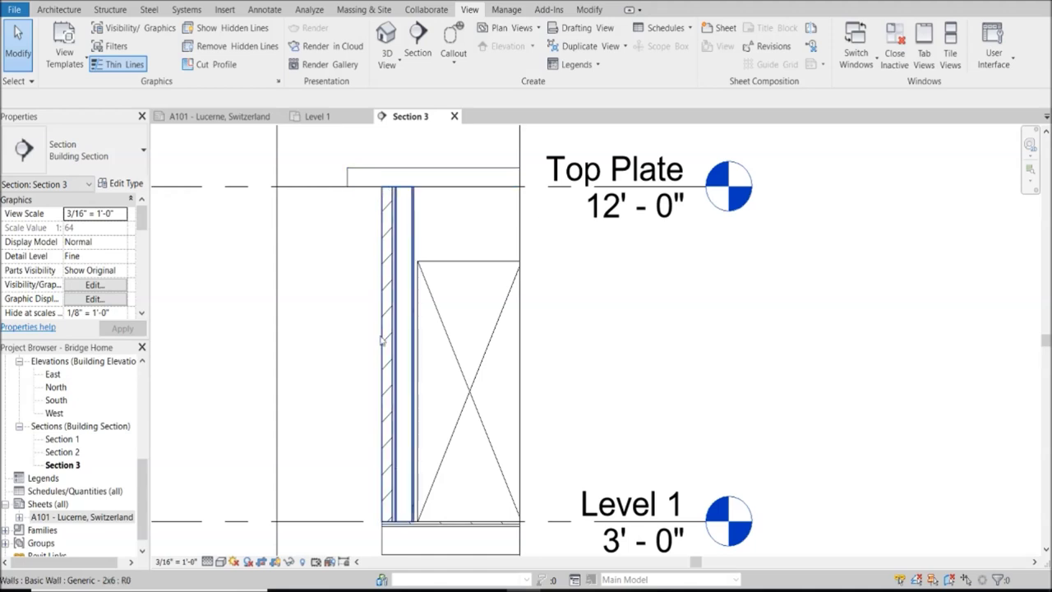
# Inspect the top of the exterior wall up close where its cladding, air gap, gypsum and stud layers meet the roof
pyautogui.scroll(3, 386, 185)
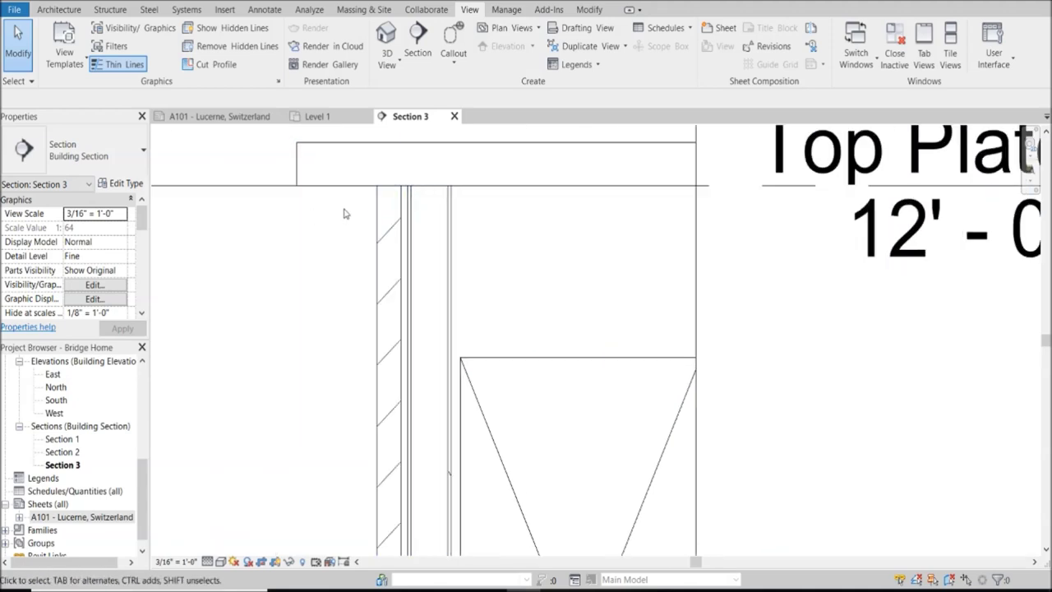
pyautogui.scroll(-2, 345, 213)
pyautogui.scroll(4, 371, 193)
pyautogui.moveTo(522, 222); pyautogui.dragTo(485, 221, button='middle')
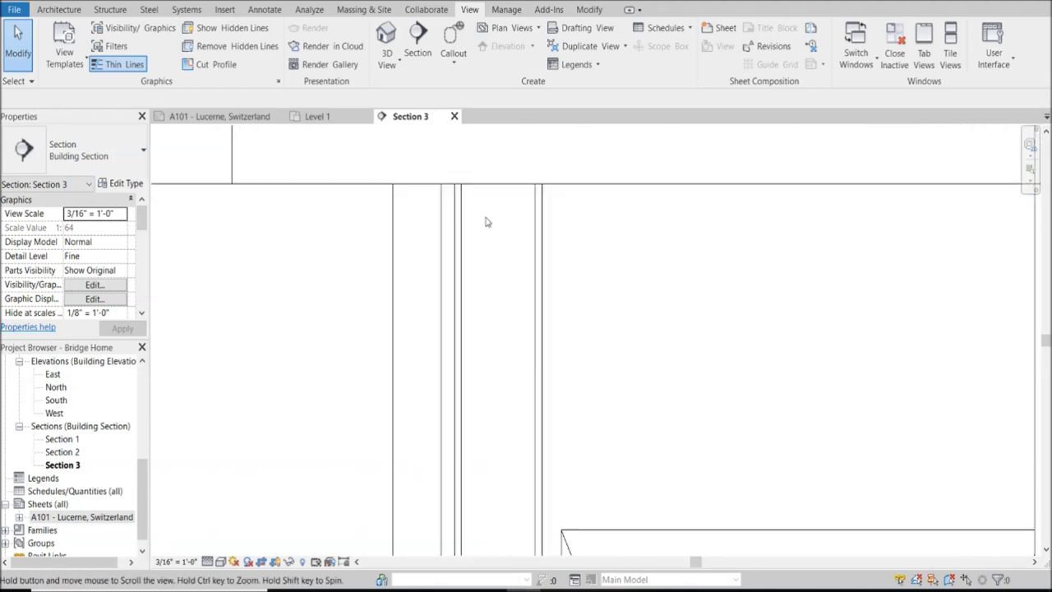
pyautogui.scroll(1, 451, 197)
pyautogui.scroll(-1, 449, 199)
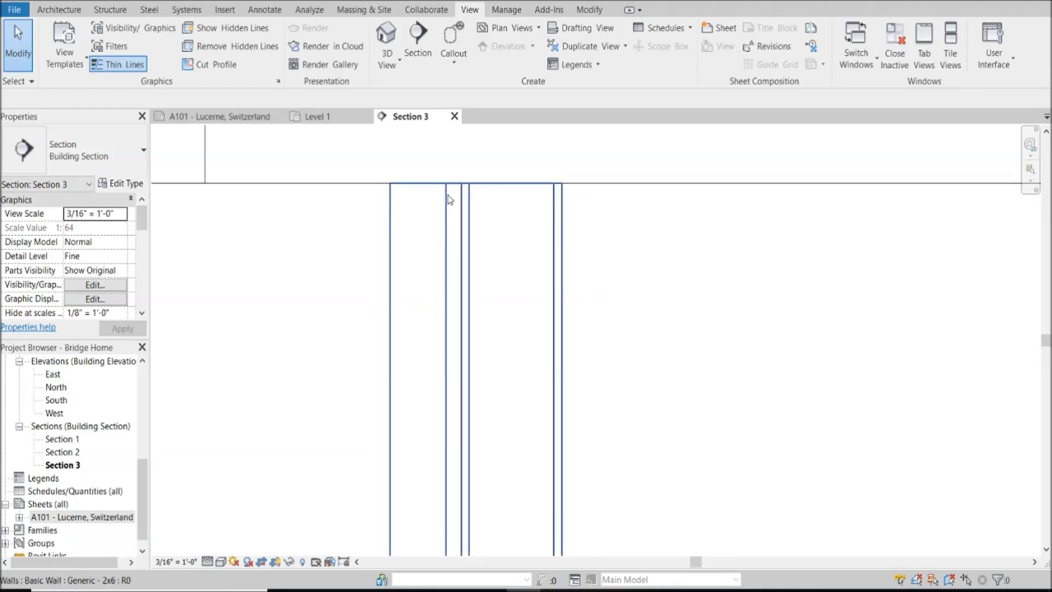
pyautogui.scroll(-1, 466, 201)
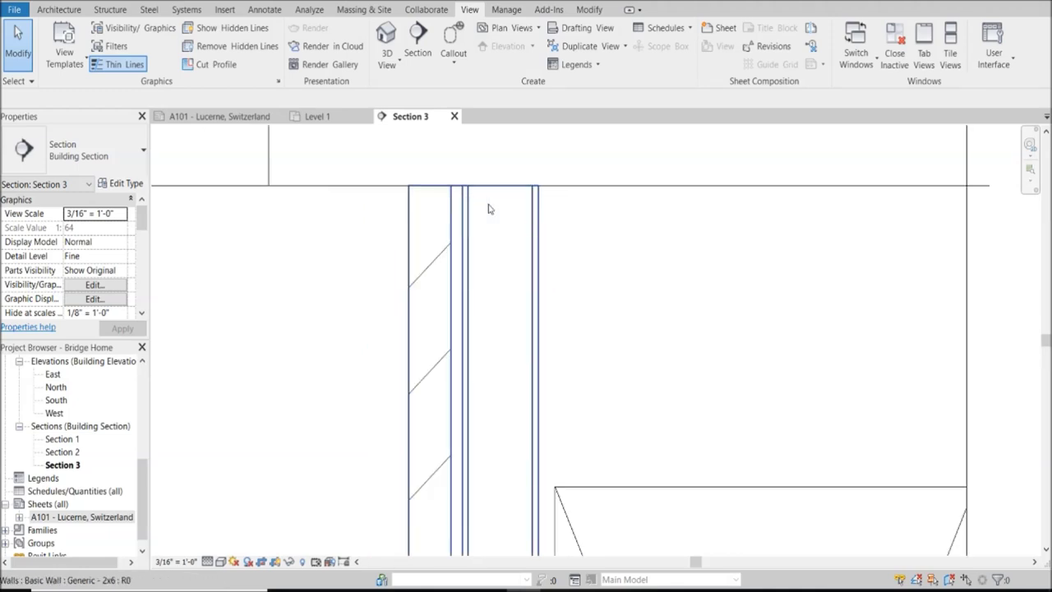
pyautogui.scroll(-2, 534, 209)
pyautogui.scroll(1, 518, 214)
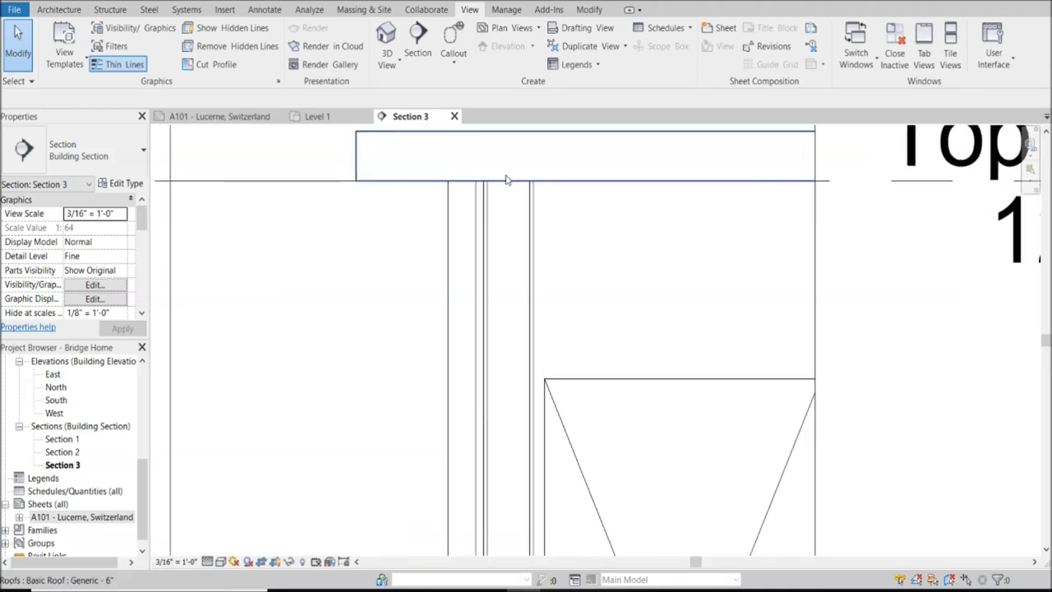
pyautogui.scroll(-4, 508, 222)
pyautogui.scroll(6, 507, 222)
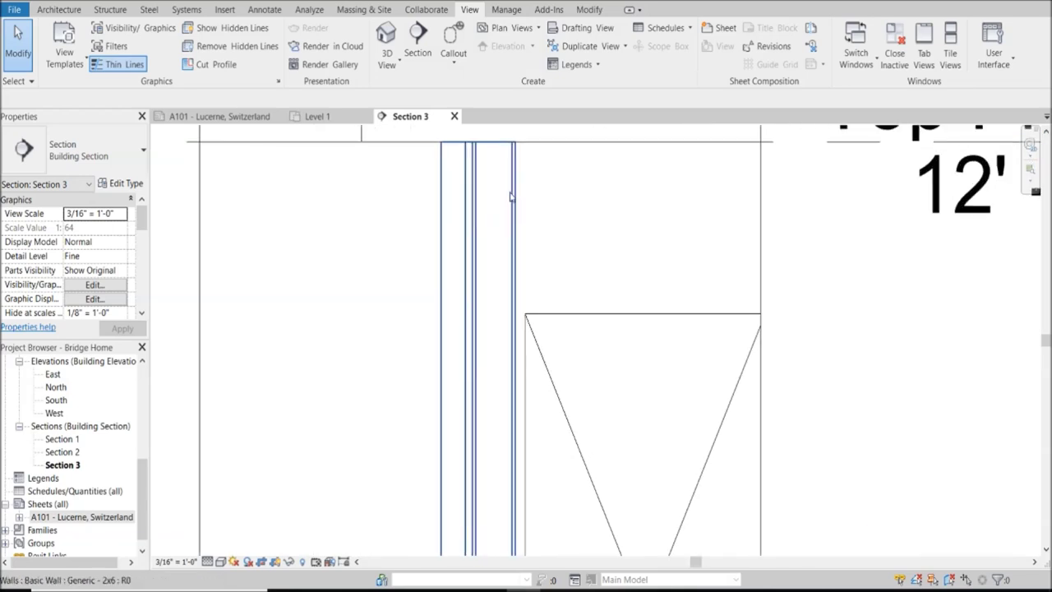
pyautogui.scroll(-2, 494, 182)
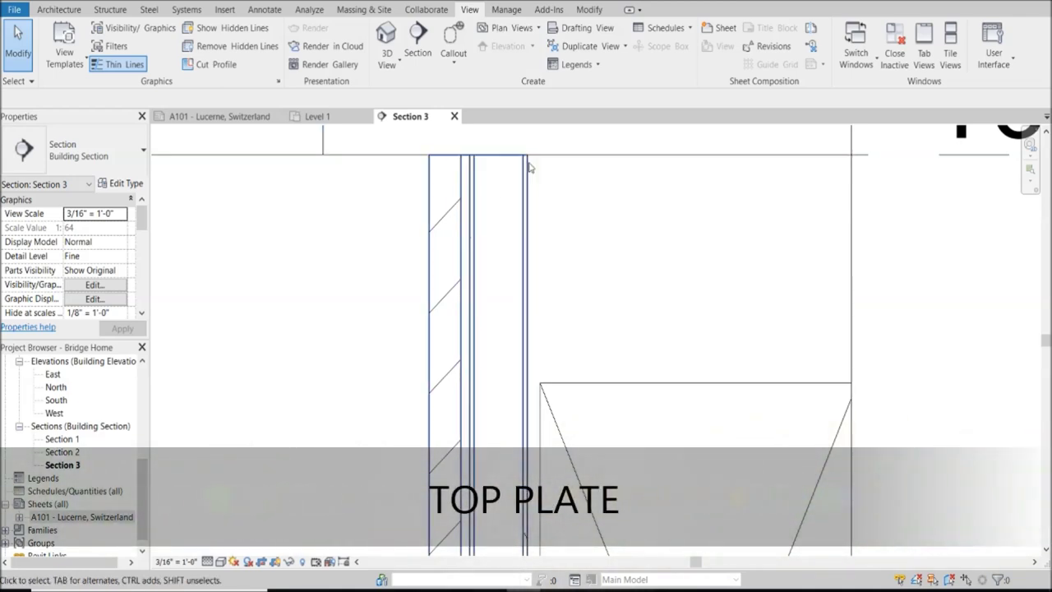
pyautogui.scroll(2, 471, 161)
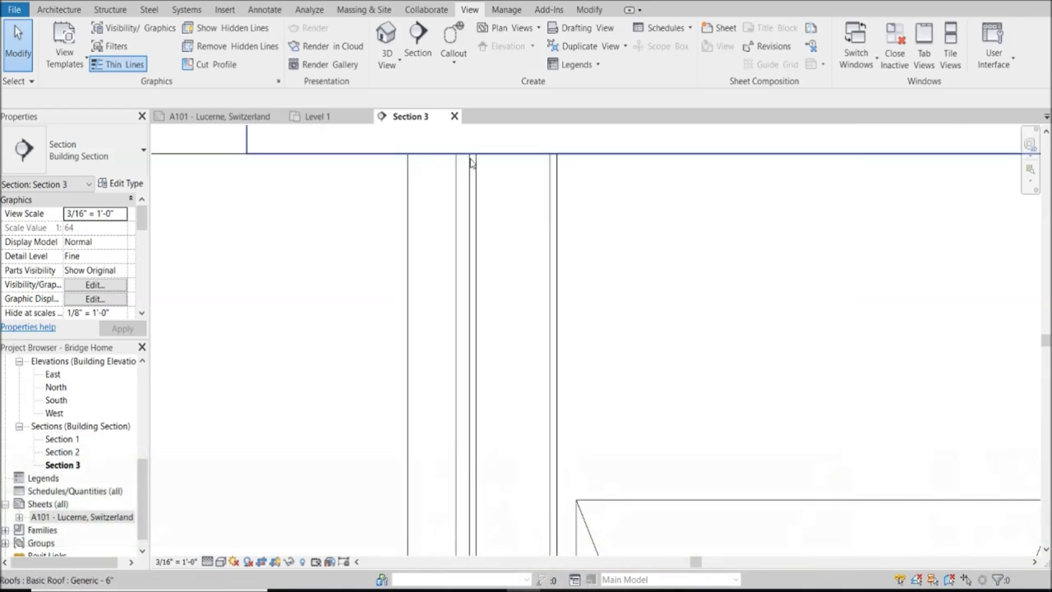
pyautogui.scroll(1, 458, 160)
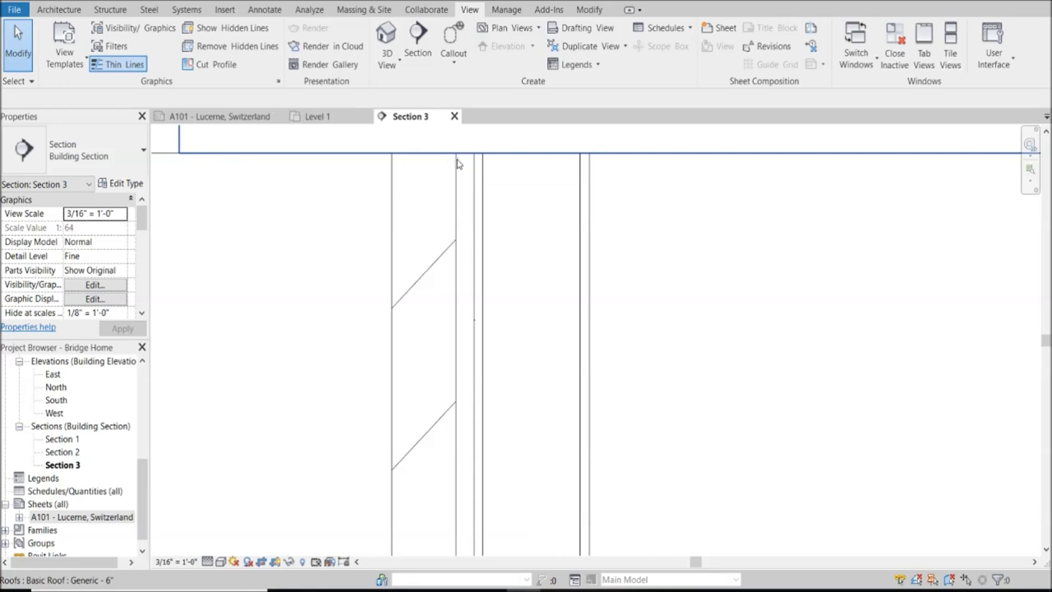
pyautogui.scroll(-2, 560, 239)
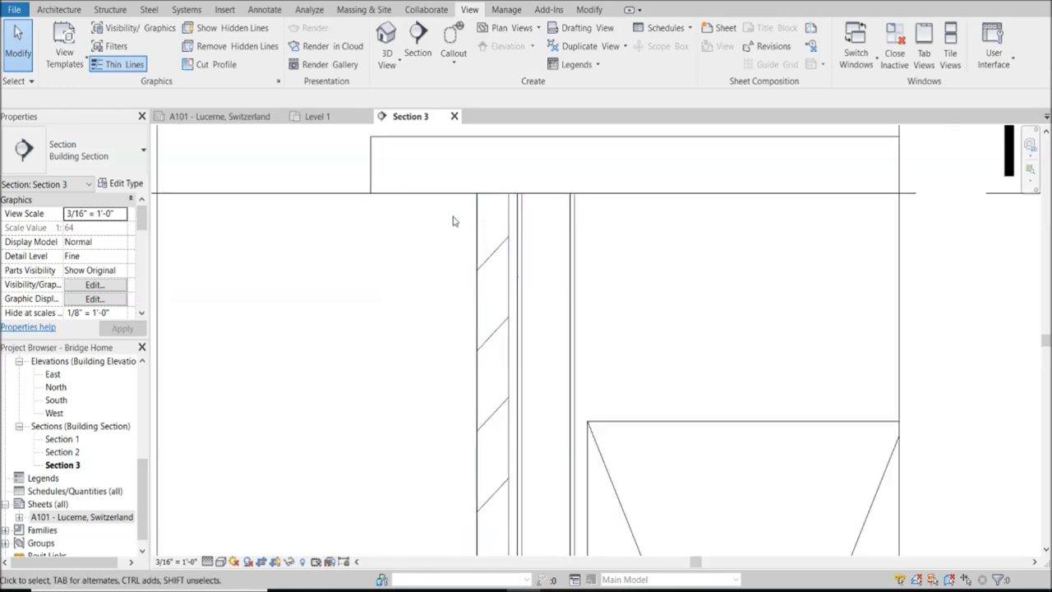
# Start placing a detail component and open the family library's Detail Items folder through the W12X26 type properties
pyautogui.click(264, 10)
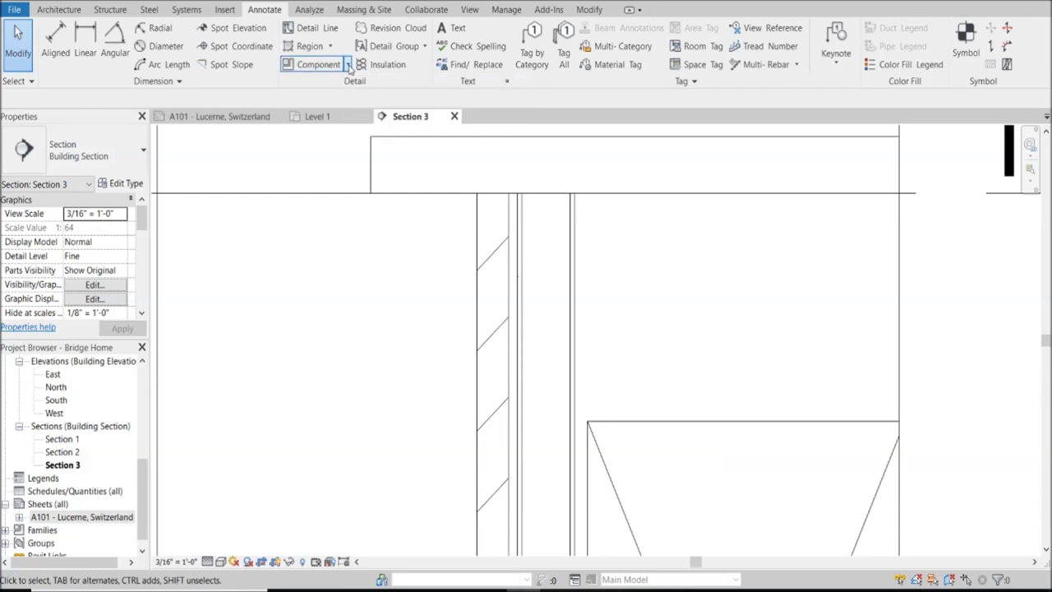
pyautogui.click(347, 65)
pyautogui.click(324, 88)
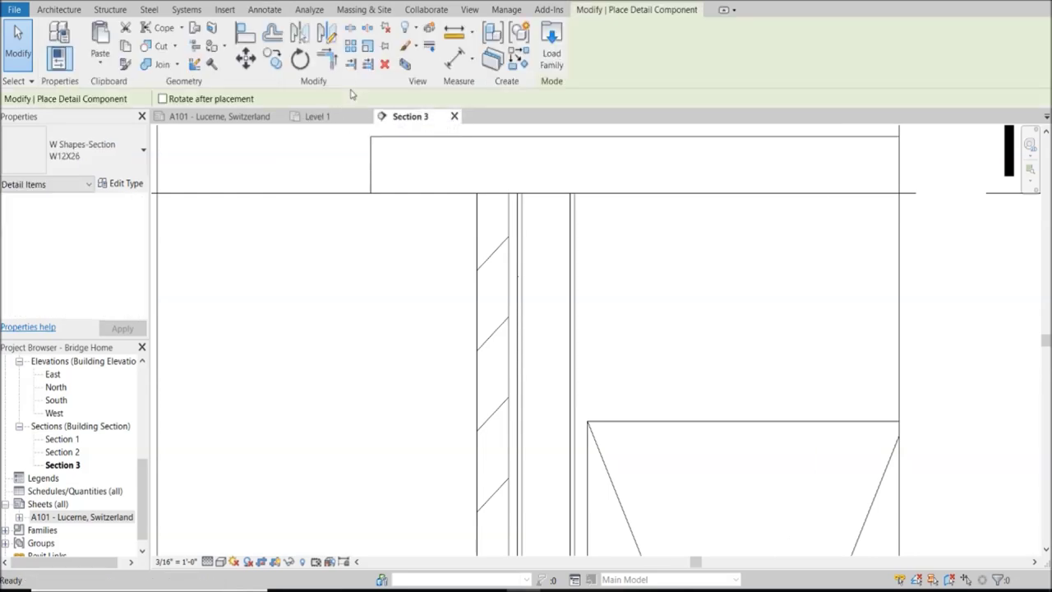
pyautogui.click(137, 156)
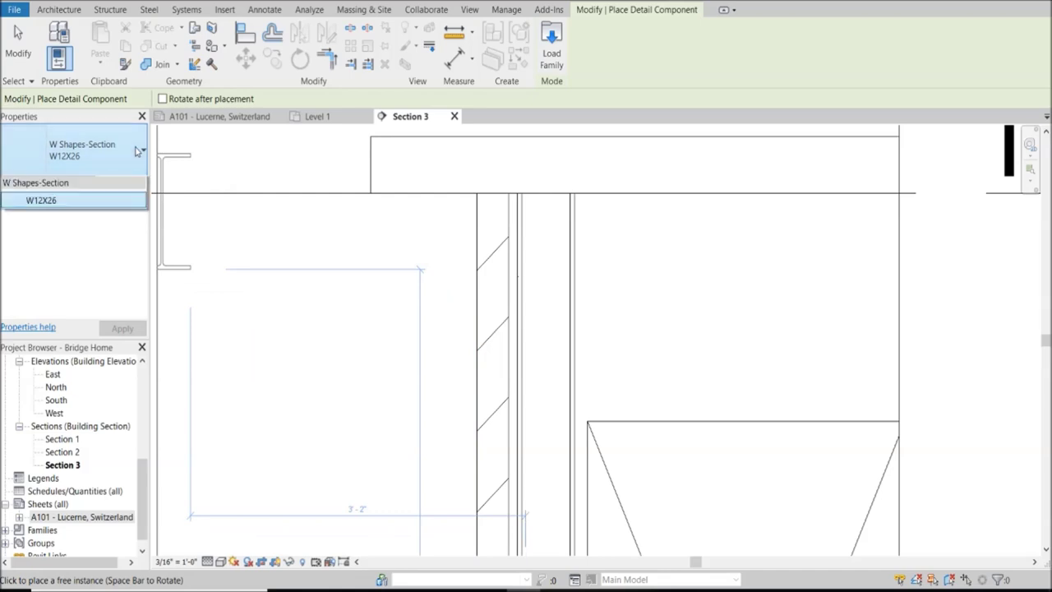
pyautogui.click(134, 167)
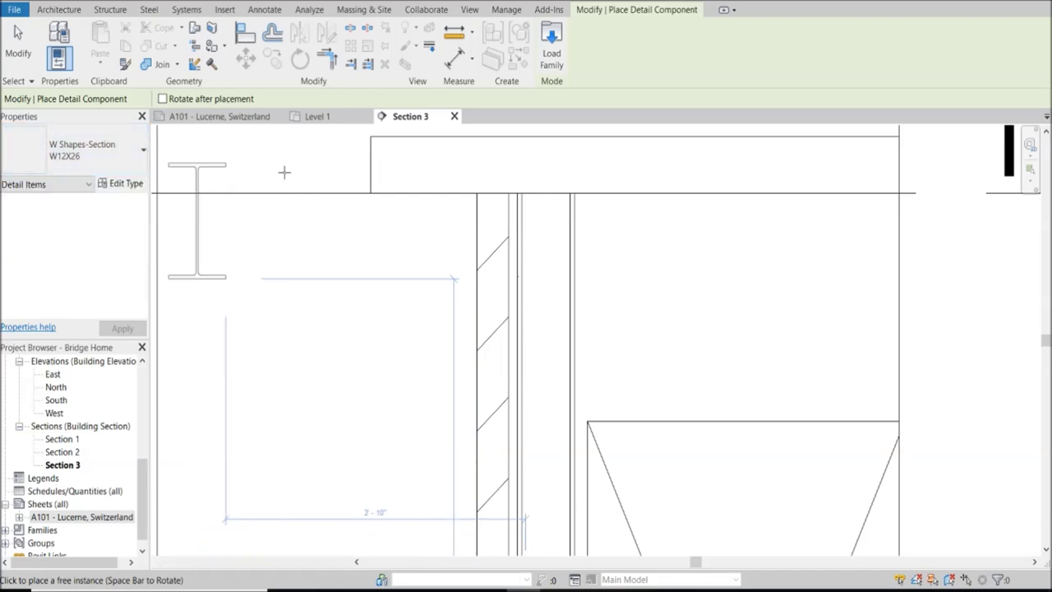
pyautogui.click(125, 183)
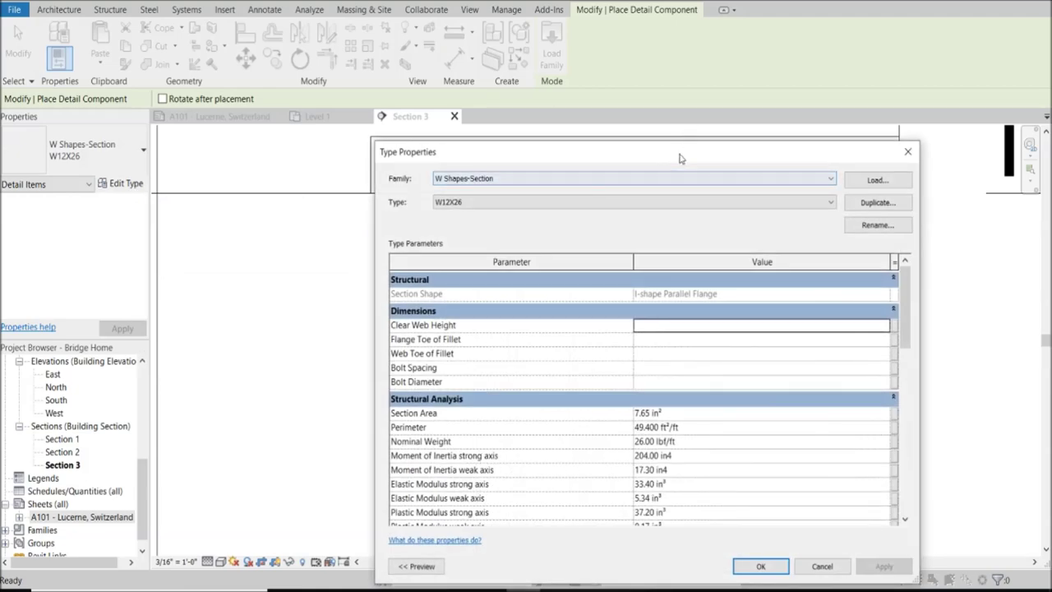
pyautogui.moveTo(680, 157); pyautogui.dragTo(573, 134)
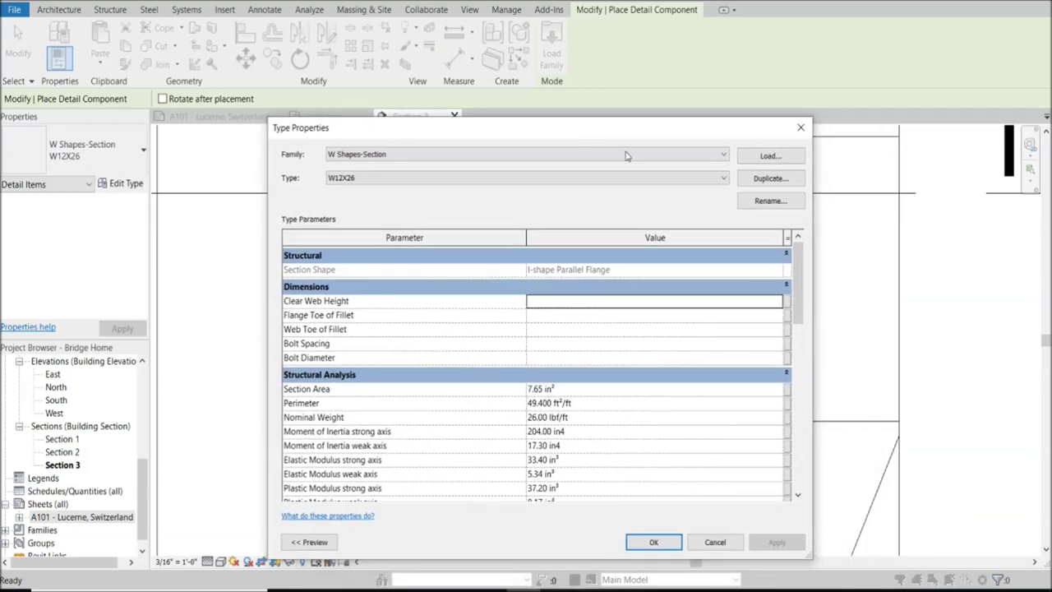
pyautogui.click(768, 157)
pyautogui.moveTo(703, 188)
pyautogui.mouseDown()
pyautogui.moveTo(702, 333)
pyautogui.moveTo(703, 179)
pyautogui.moveTo(715, 336)
pyautogui.moveTo(717, 170)
pyautogui.moveTo(713, 244)
pyautogui.moveTo(713, 218)
pyautogui.mouseUp()
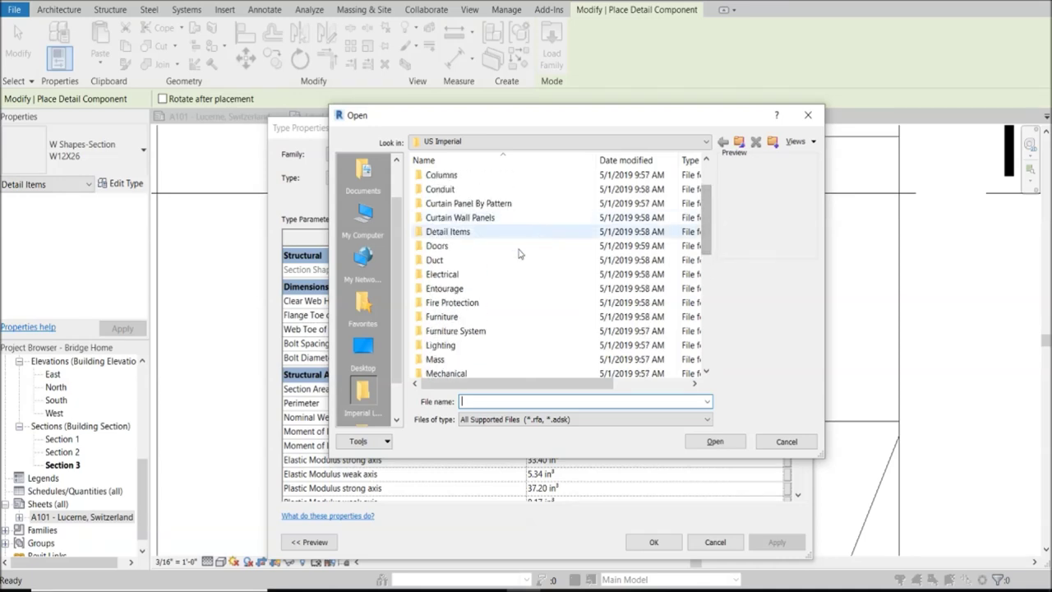
pyautogui.doubleClick(433, 232)
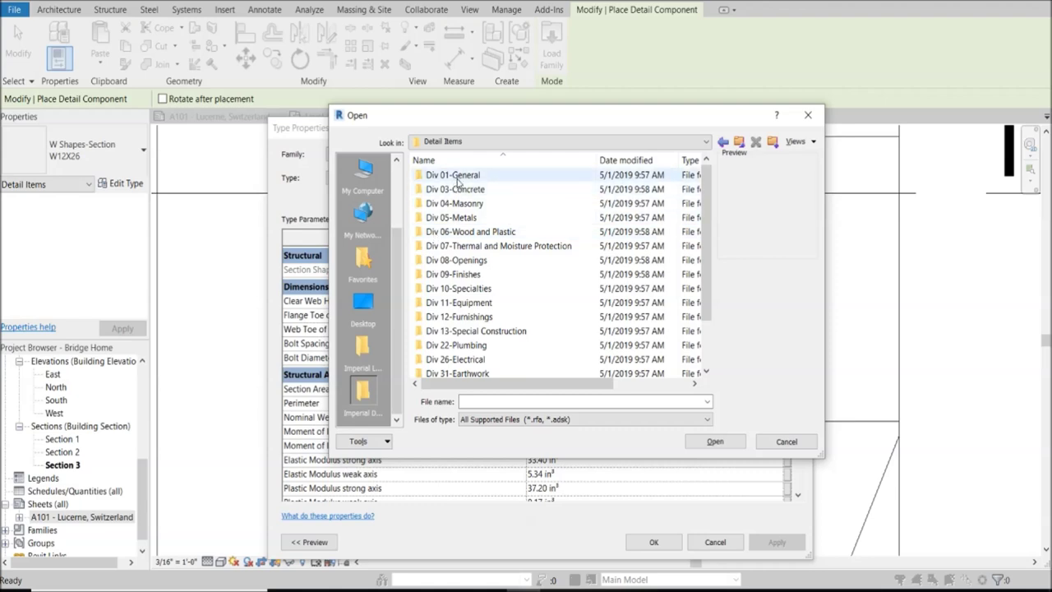
# Preview the Break Line family in Div 01-General and return to the Detail Items folder
pyautogui.doubleClick(466, 178)
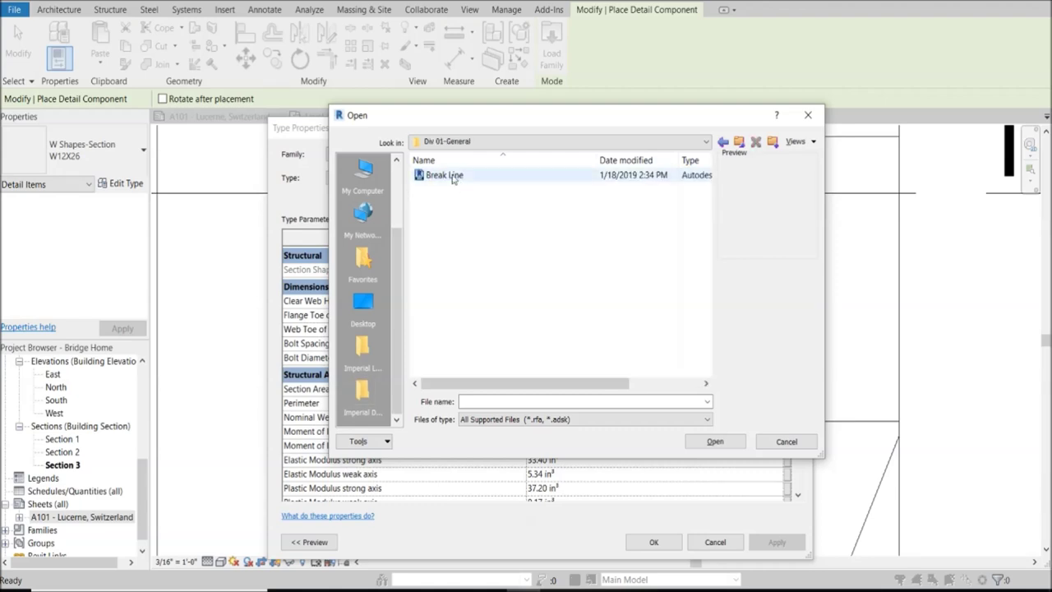
pyautogui.click(453, 180)
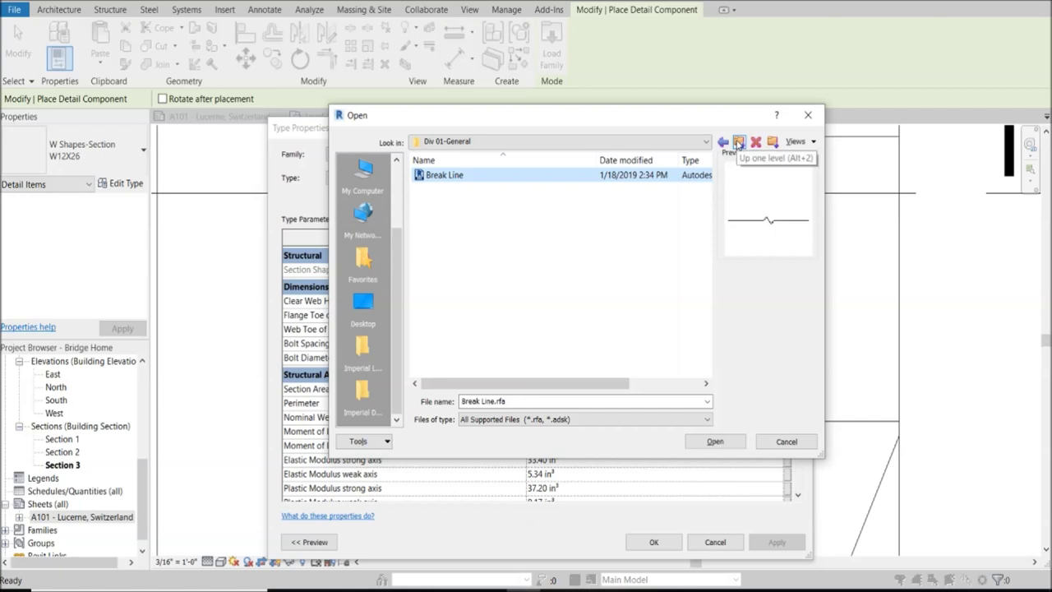
pyautogui.click(738, 143)
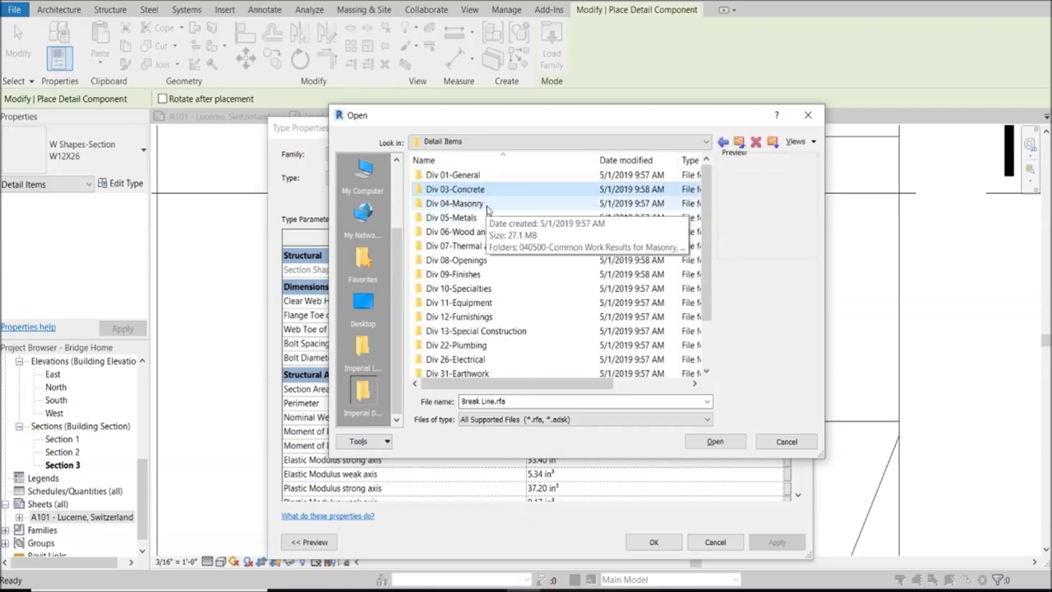
# Open the 061100-Wood Framing folder within Div 06-Wood and Plastic
pyautogui.scroll(-2, 464, 218)
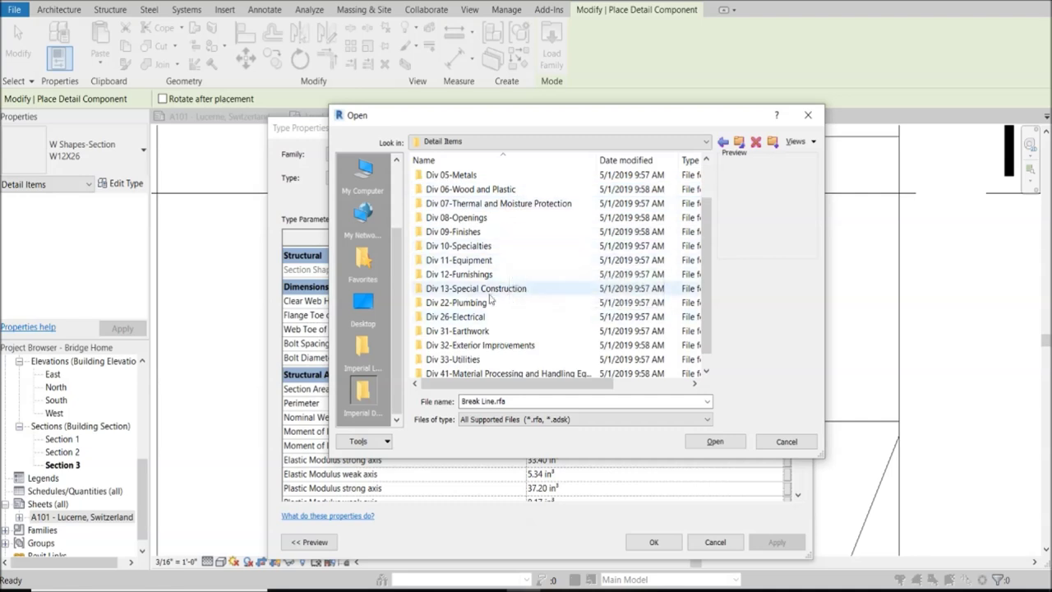
pyautogui.scroll(1, 497, 239)
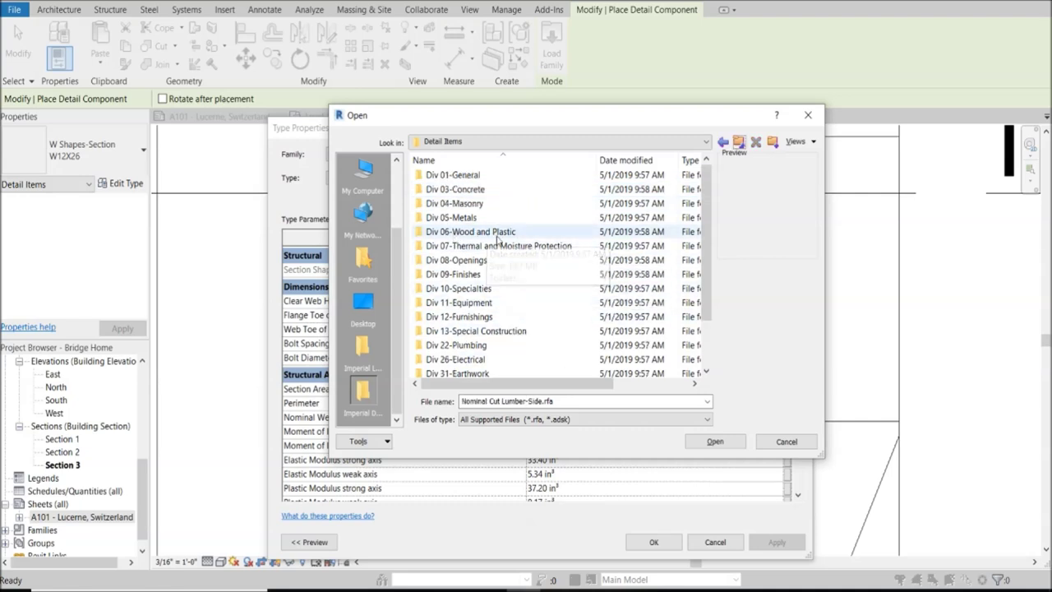
pyautogui.doubleClick(468, 232)
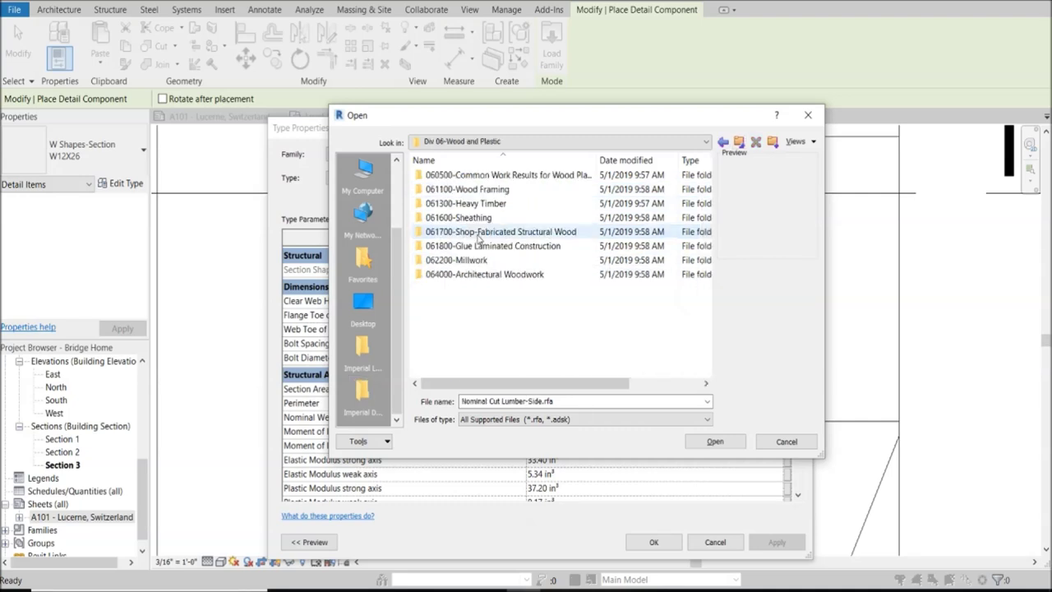
pyautogui.doubleClick(487, 191)
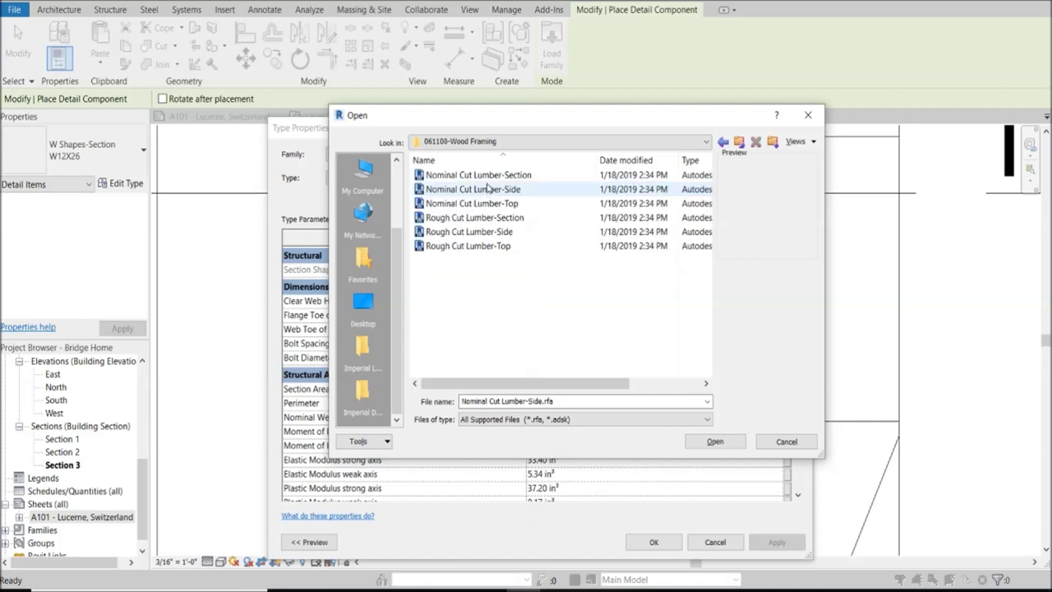
# Compare the previews of the Nominal Cut and Rough Cut Lumber families in their Section, Side and Top versions
pyautogui.click(448, 177)
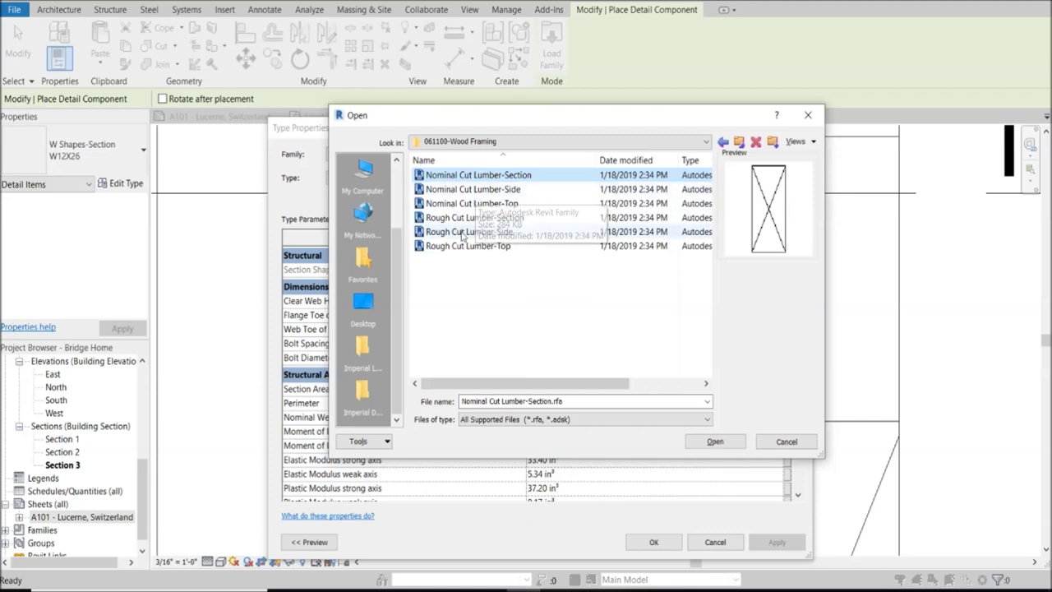
pyautogui.click(507, 190)
pyautogui.click(494, 204)
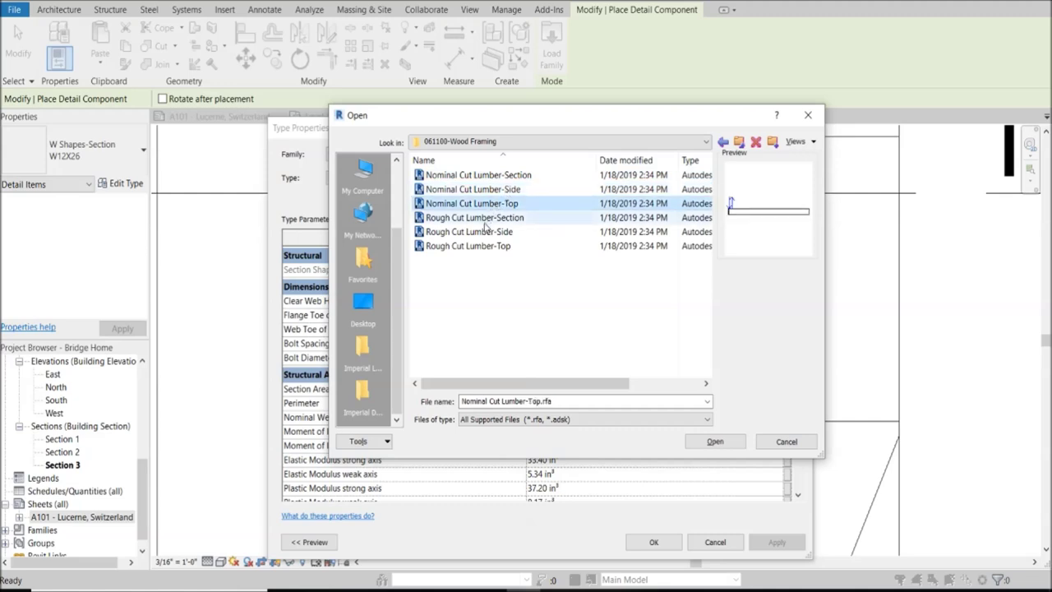
pyautogui.click(486, 218)
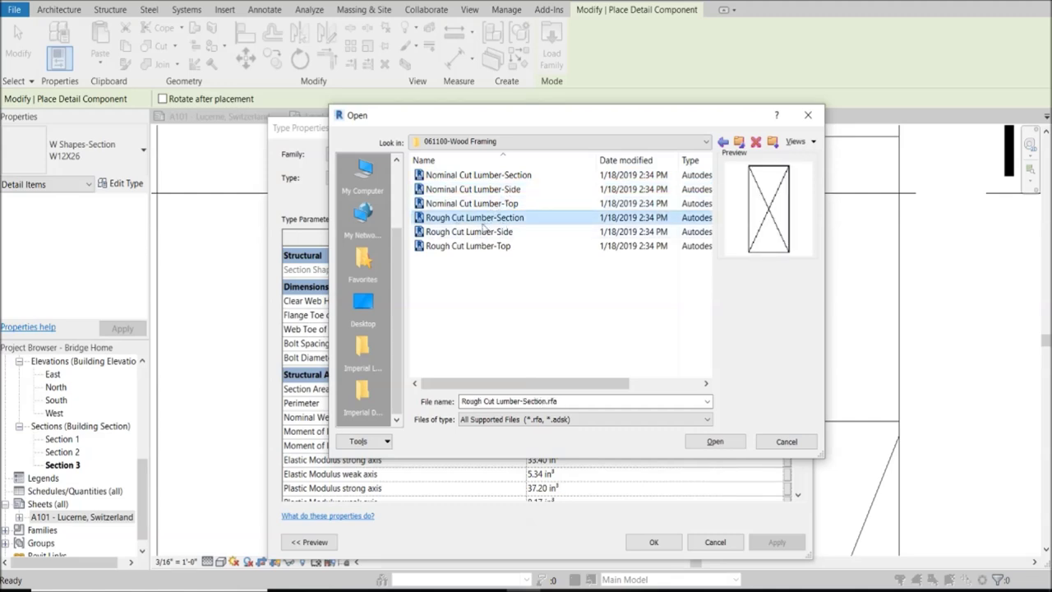
pyautogui.click(472, 232)
pyautogui.click(464, 248)
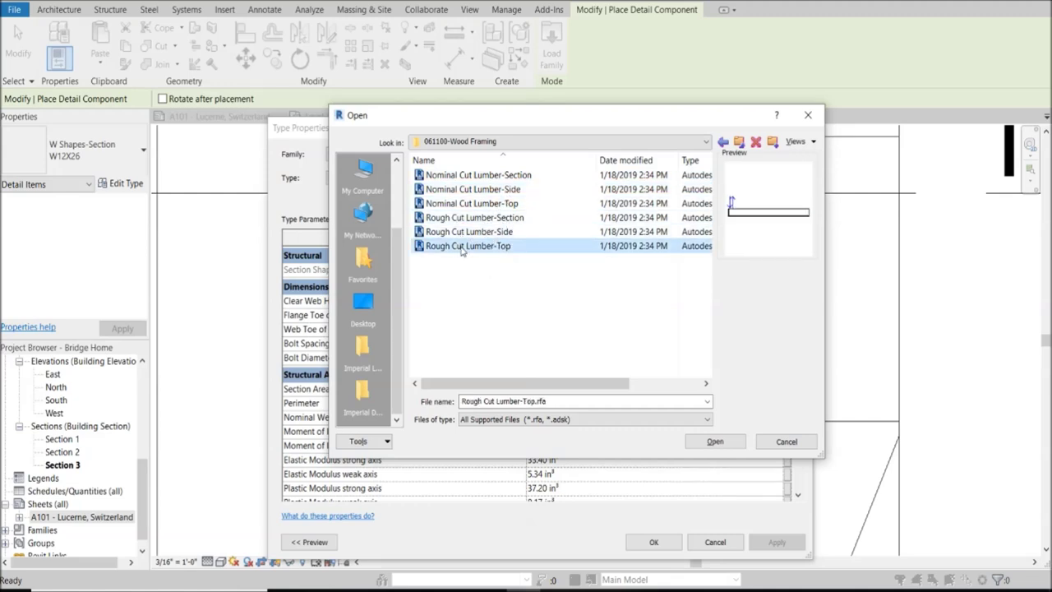
pyautogui.click(467, 233)
pyautogui.click(472, 218)
pyautogui.click(477, 190)
pyautogui.click(482, 176)
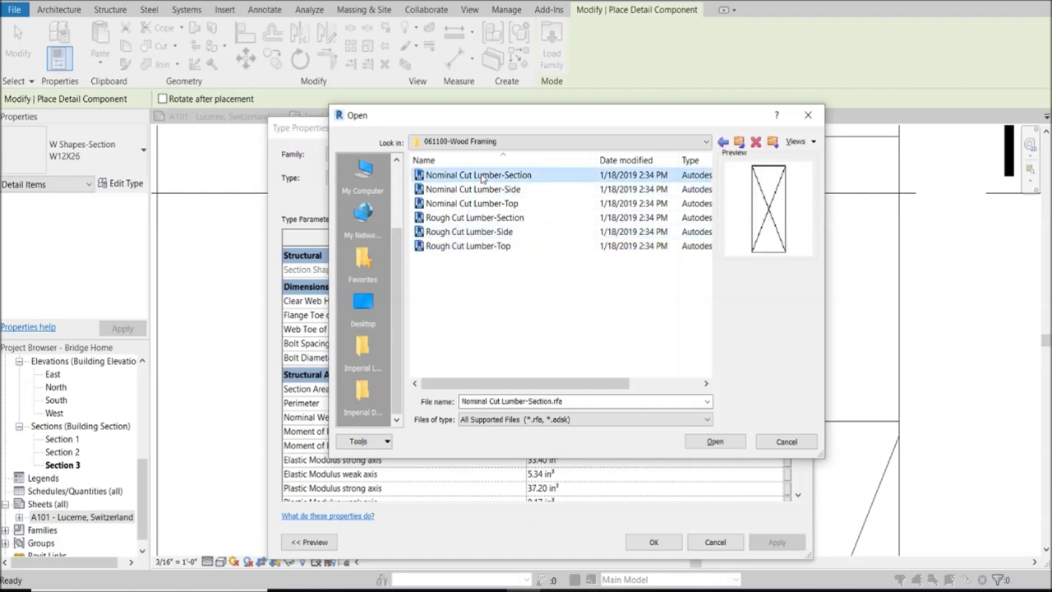
pyautogui.click(474, 232)
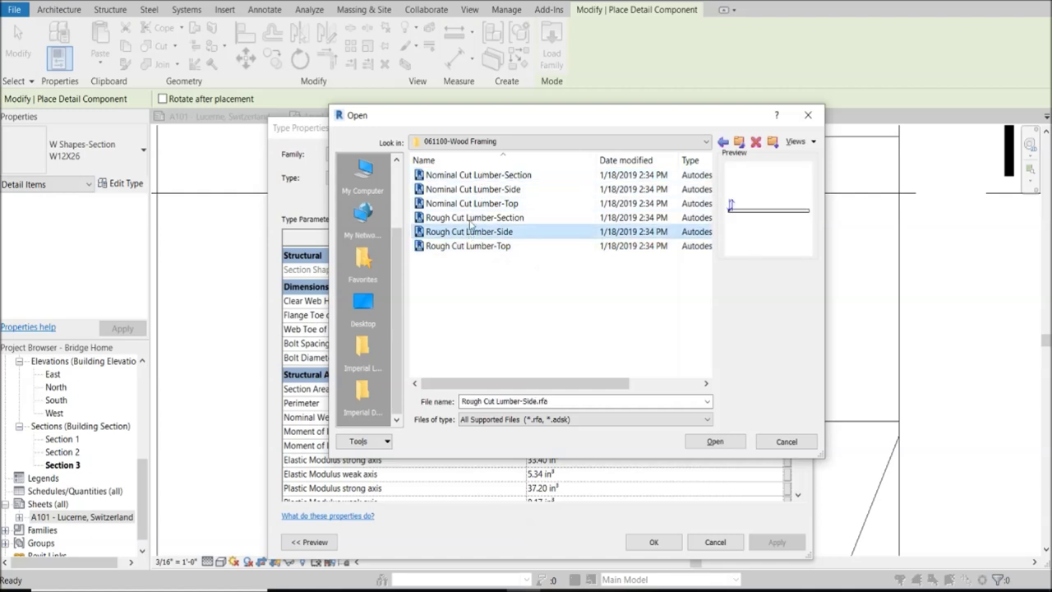
pyautogui.click(477, 176)
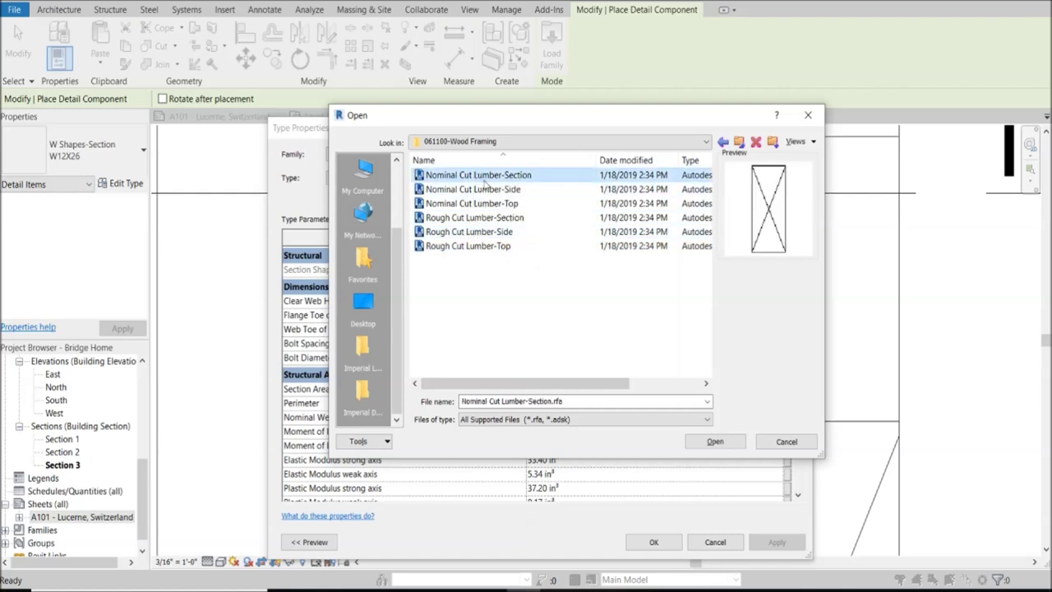
pyautogui.click(474, 233)
pyautogui.click(473, 218)
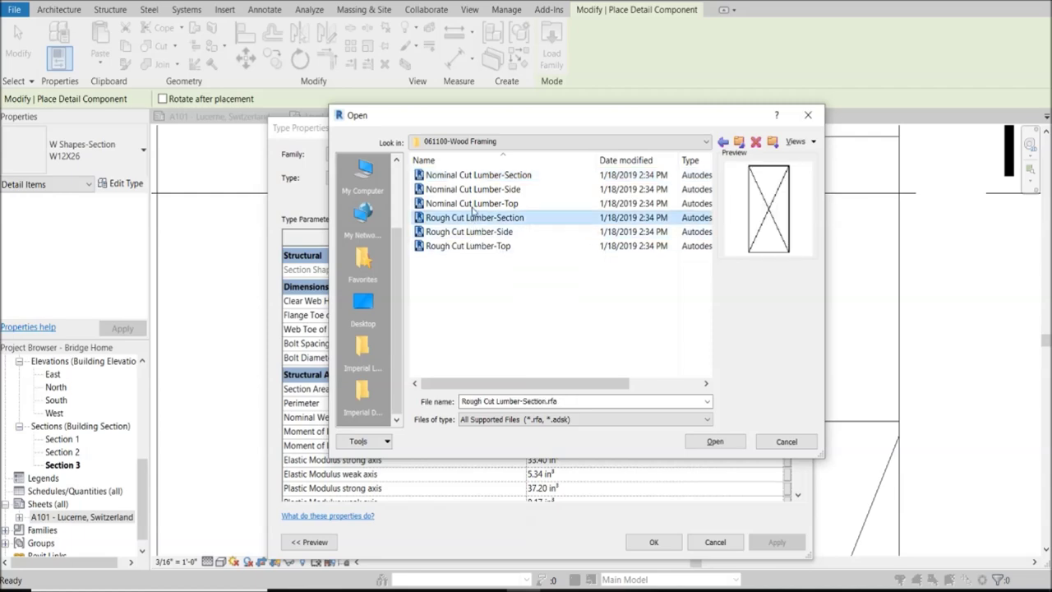
# Load the Nominal Cut Lumber-Section family with types 2x3 through 6x6 and accept 2x3 as the component type
pyautogui.click(475, 176)
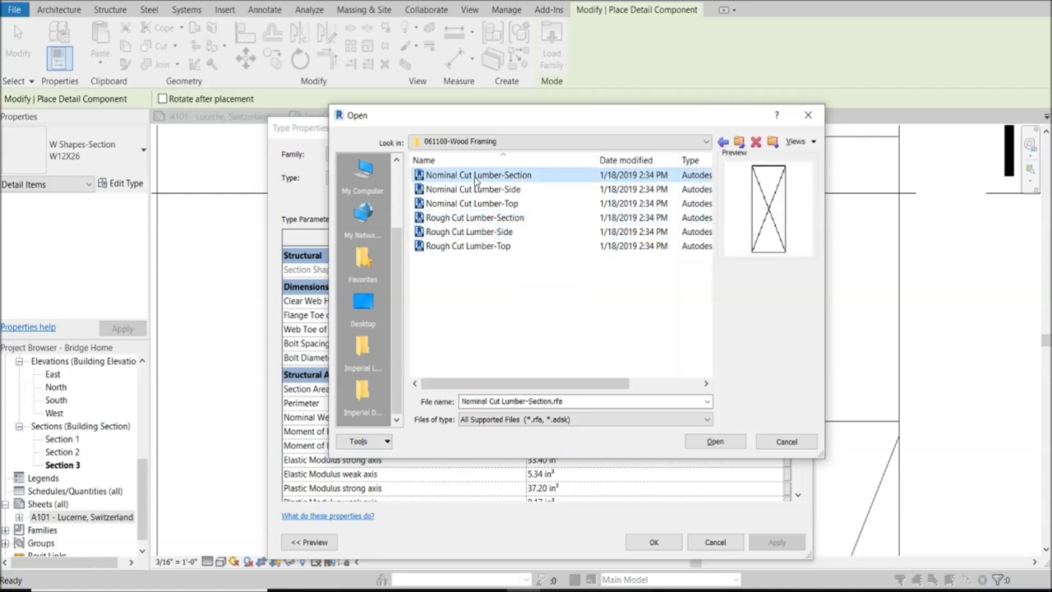
pyautogui.click(728, 442)
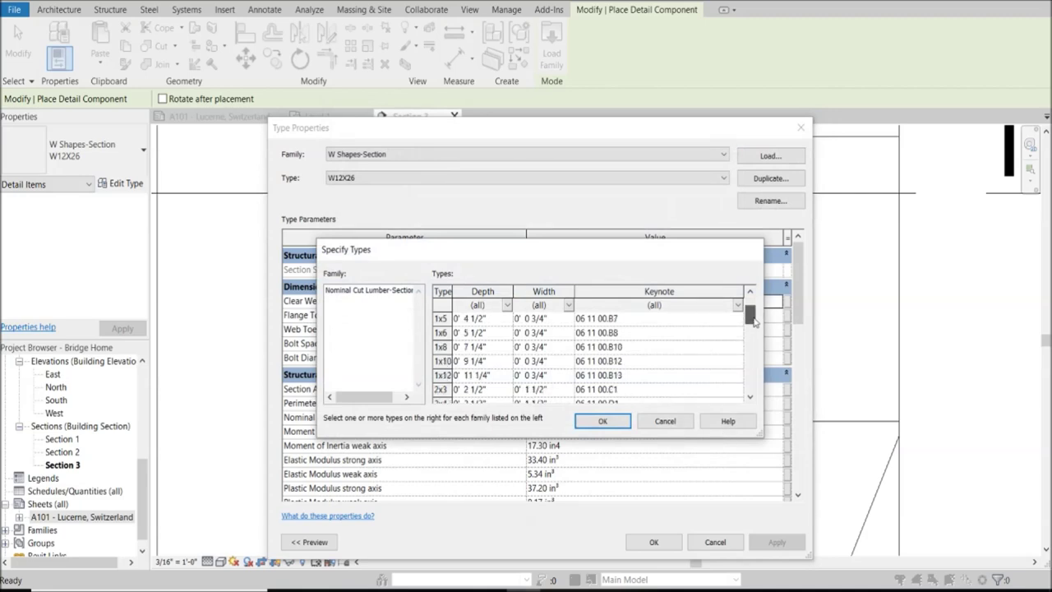
pyautogui.click(604, 422)
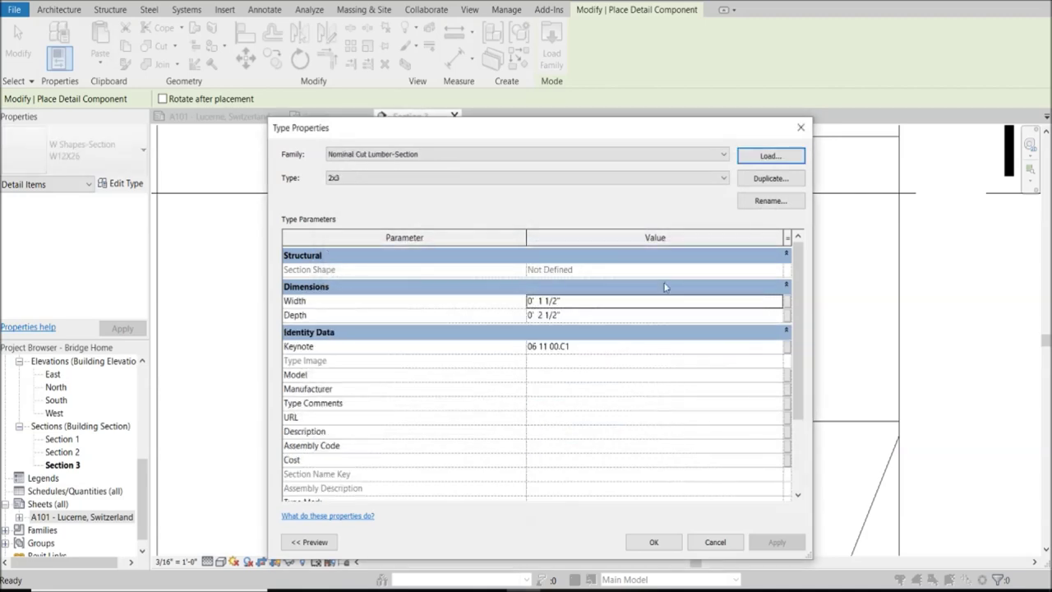
pyautogui.click(654, 542)
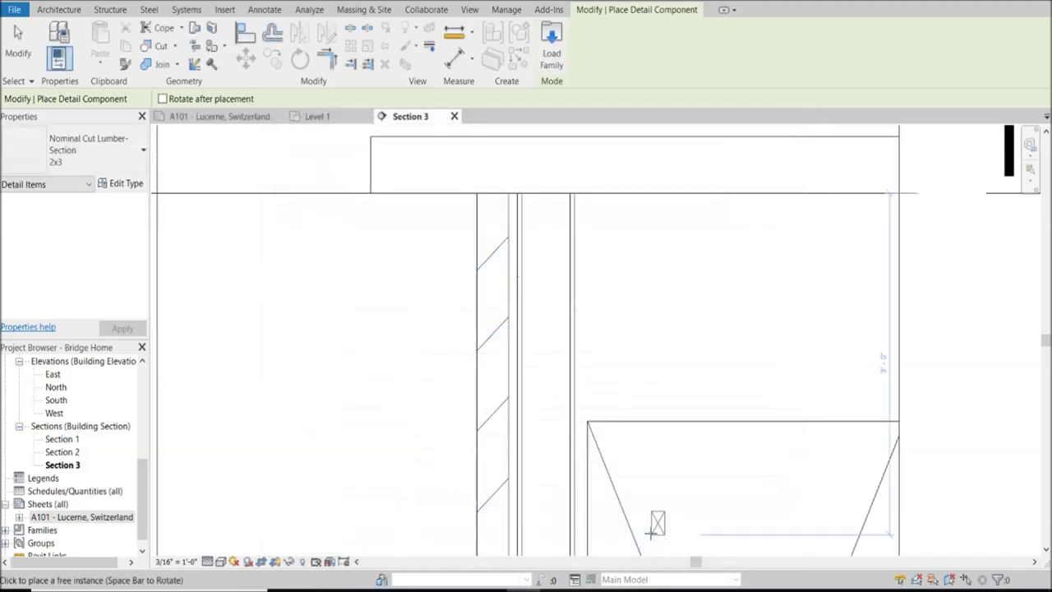
# Place a horizontal lumber section at the top of the wall beneath the roof and set its type to 4x6
pyautogui.click(507, 197)
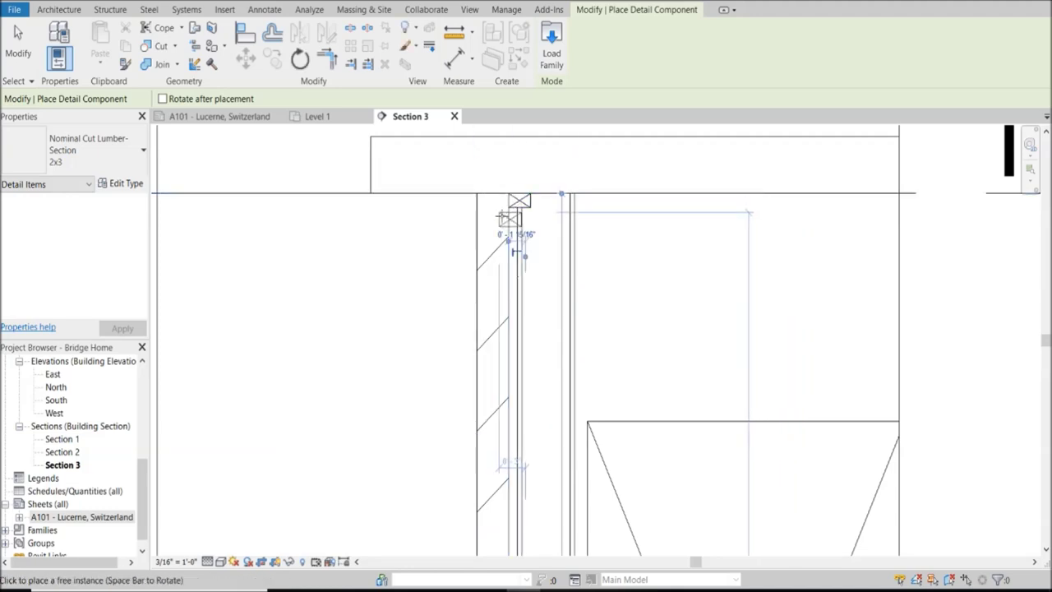
pyautogui.press('Escape')
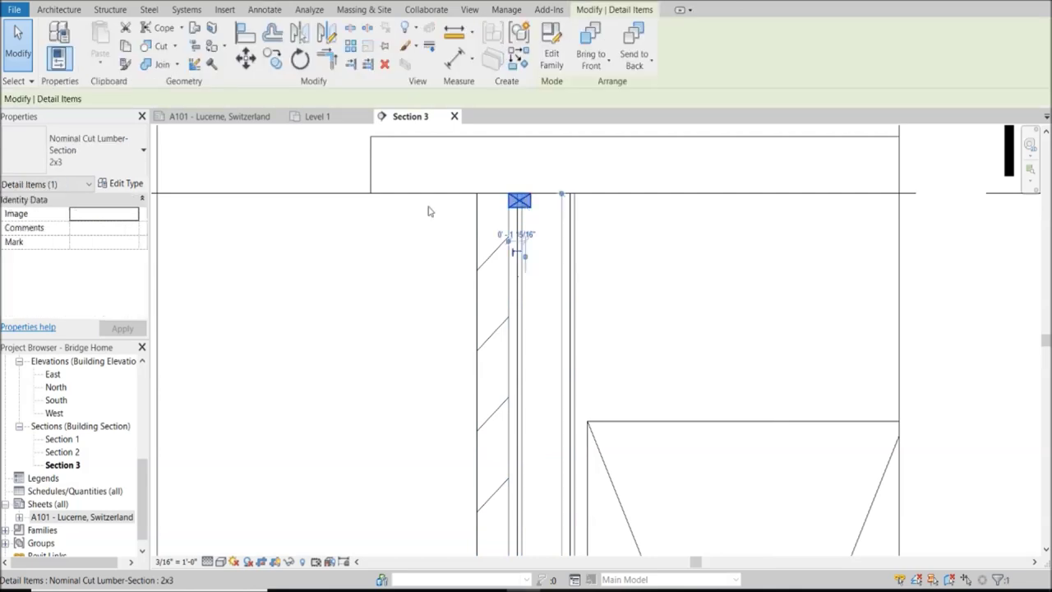
pyautogui.click(127, 157)
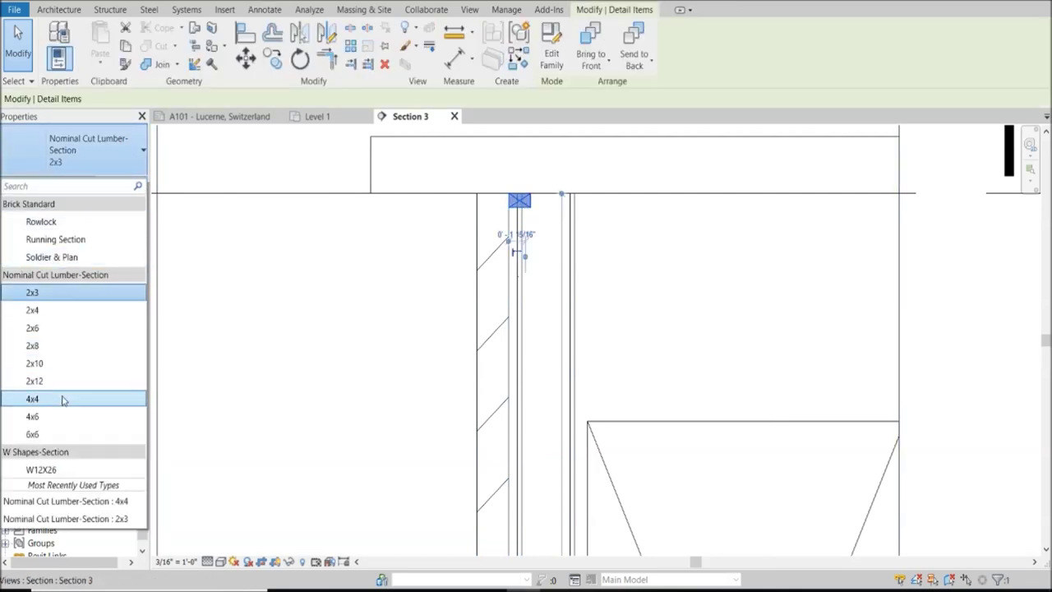
pyautogui.click(32, 416)
pyautogui.press('Escape')
# Fit the 4x6 lumber section within the wall's stud layer, flush with the underside of the roof
pyautogui.scroll(3, 514, 198)
pyautogui.click(591, 252)
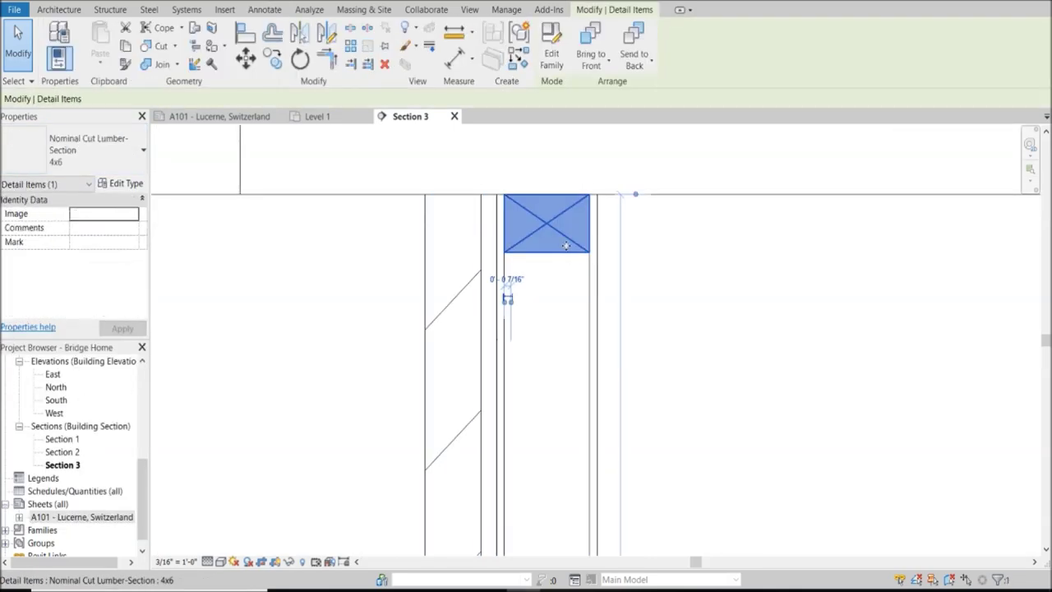
pyautogui.press('Escape')
pyautogui.scroll(-2, 526, 216)
pyautogui.scroll(3, 527, 216)
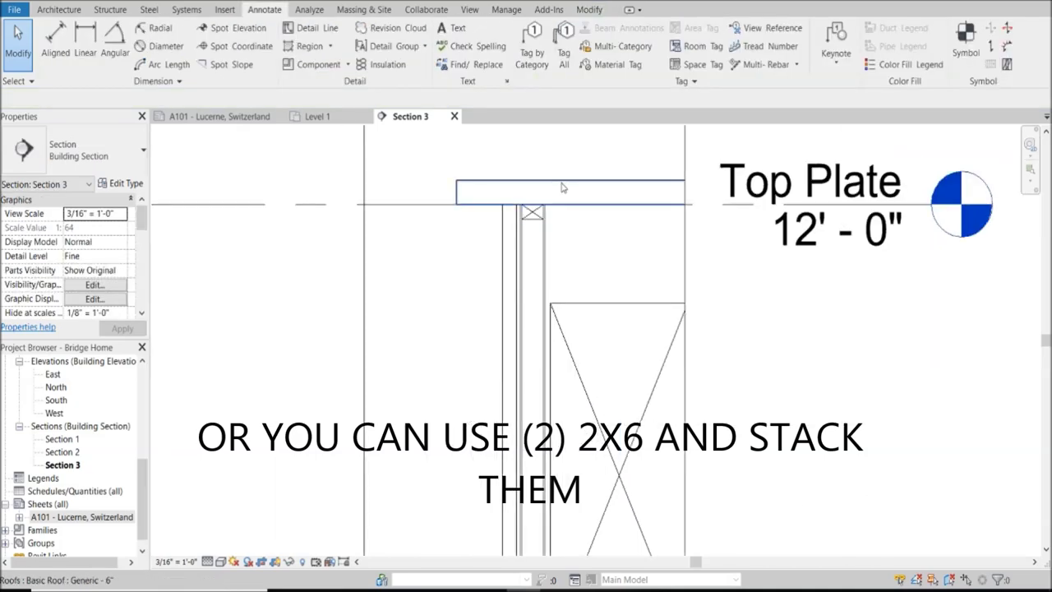
# Copy the 4x6 lumber section from the top plate down to the stud layer's base at Level 1
pyautogui.scroll(-3, 564, 188)
pyautogui.click(498, 216)
pyautogui.scroll(-2, 497, 220)
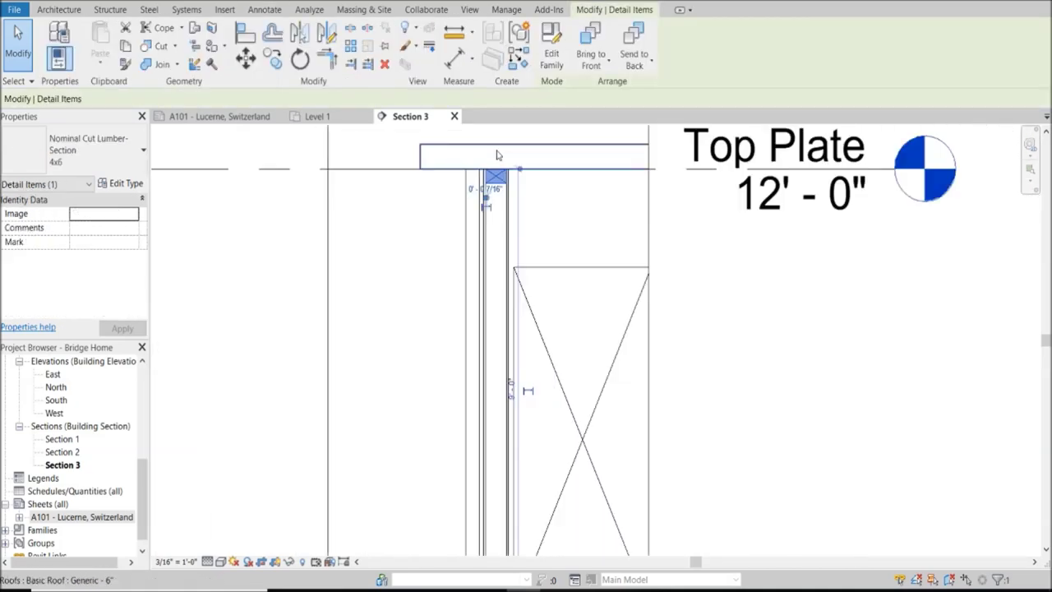
pyautogui.click(390, 441)
pyautogui.press('Escape')
pyautogui.scroll(-2, 385, 454)
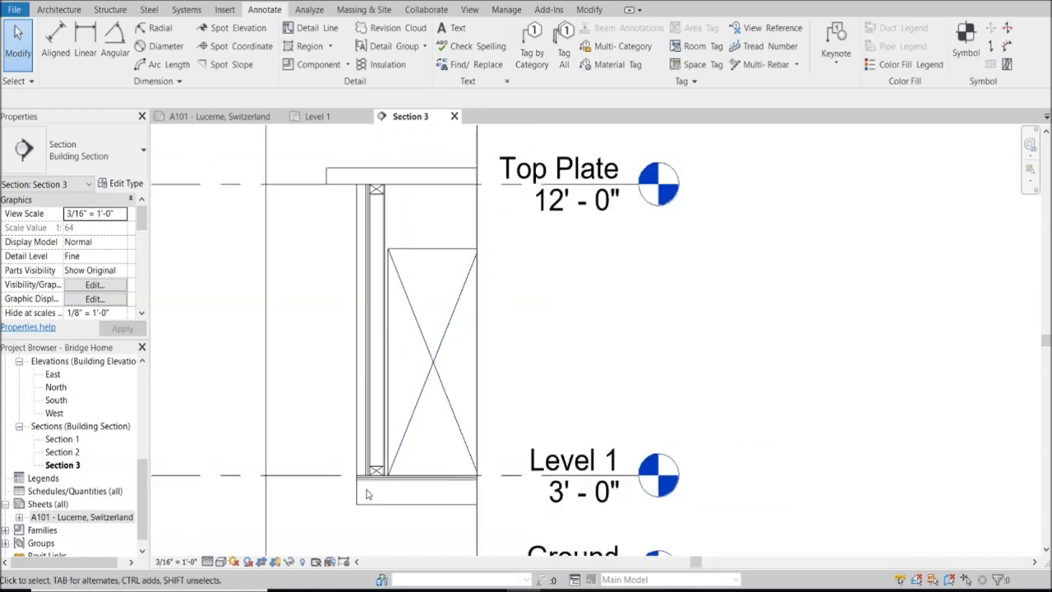
pyautogui.scroll(3, 362, 229)
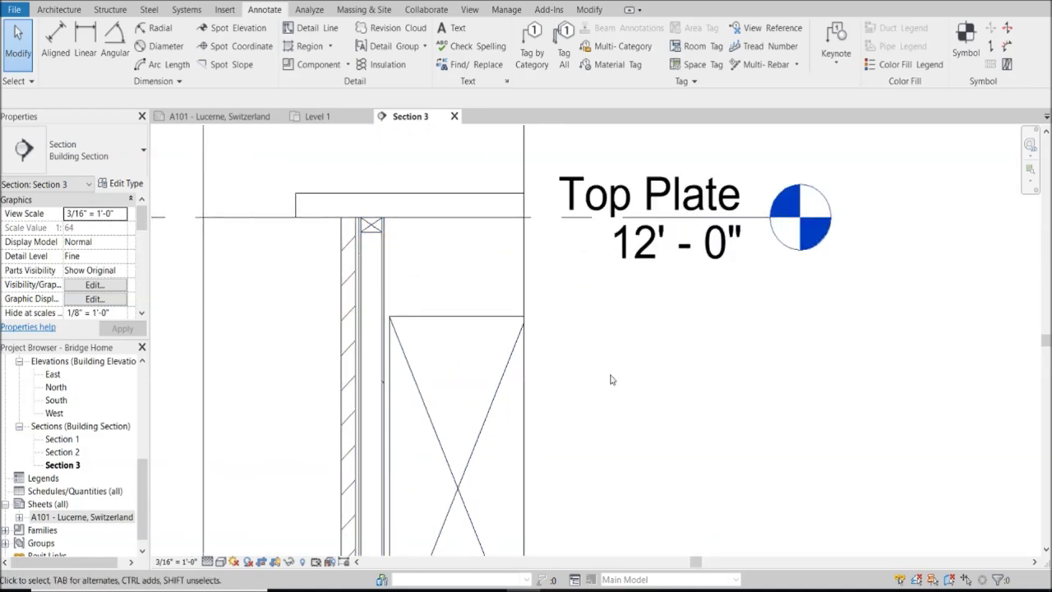
# Draw batt insulation about 7" long in the stud layer, running down from the midpoint of the top 4x6 plate's underside
pyautogui.scroll(3, 380, 215)
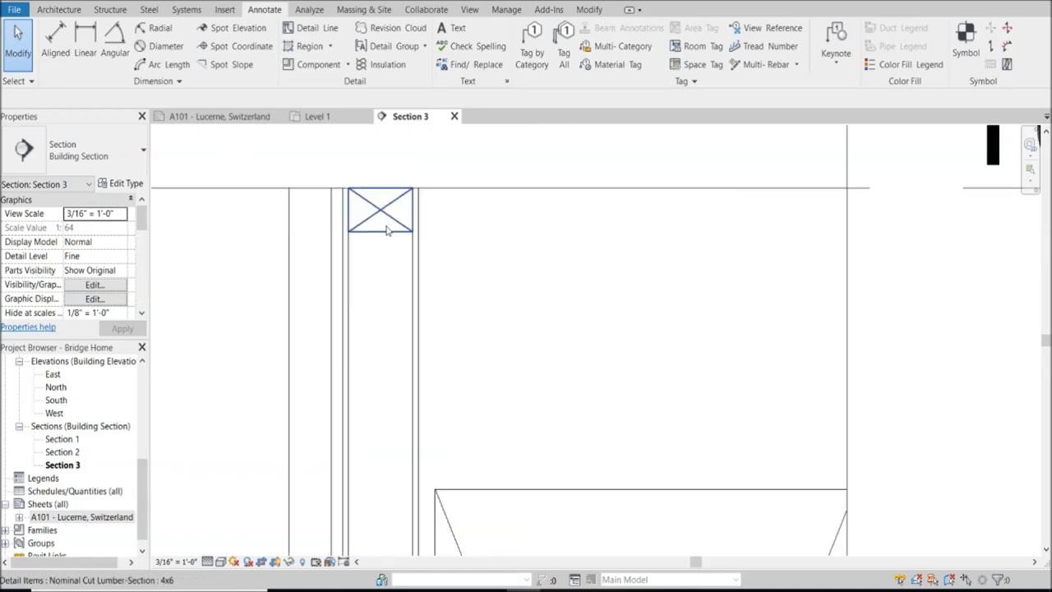
pyautogui.scroll(-2, 384, 207)
pyautogui.scroll(3, 385, 207)
pyautogui.scroll(-4, 384, 207)
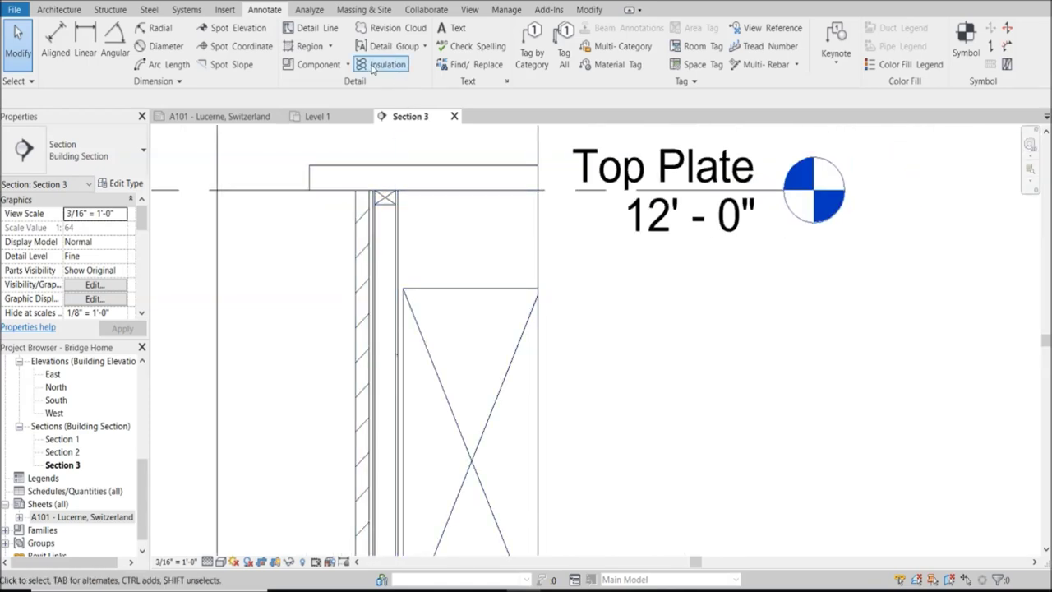
pyautogui.click(372, 67)
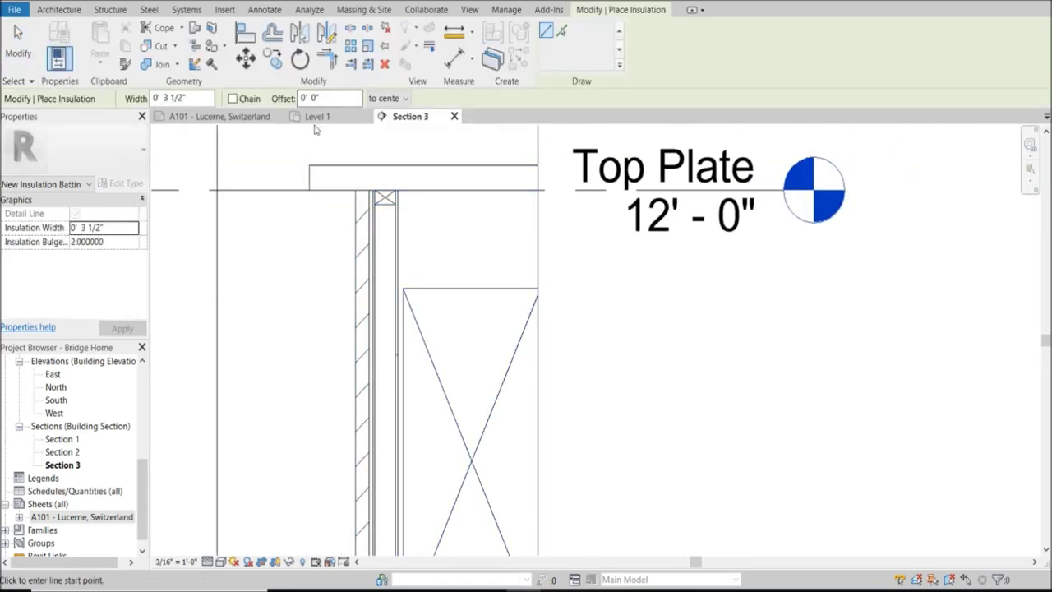
pyautogui.scroll(2, 397, 217)
pyautogui.scroll(2, 386, 197)
pyautogui.click(371, 192)
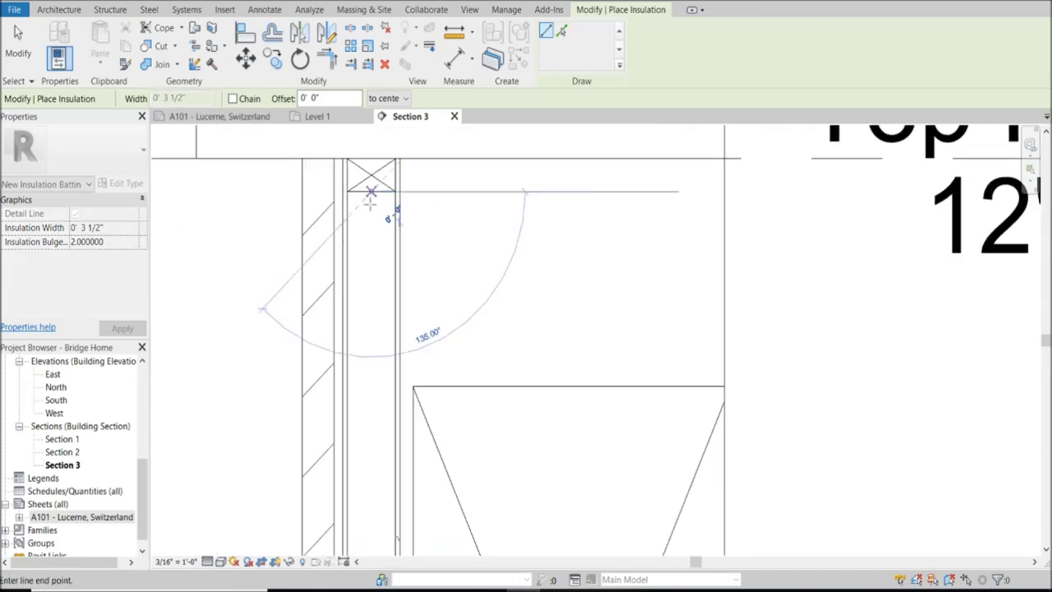
pyautogui.click(369, 259)
pyautogui.press('Escape')
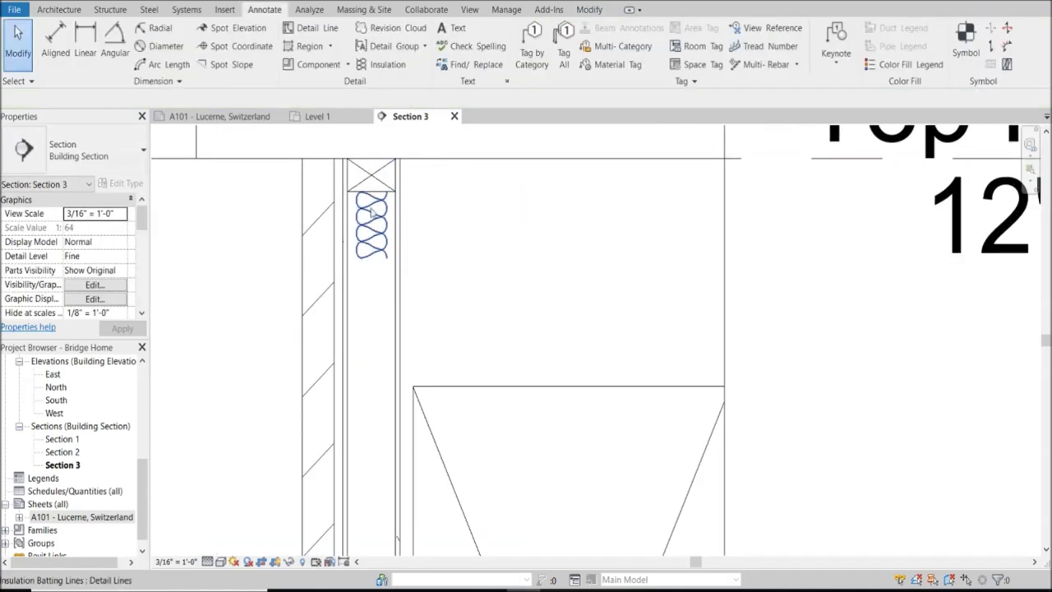
# Measure the width of the wall's stud layer beside the insulation with an aligned dimension, without placing the dimension
pyautogui.click(371, 210)
pyautogui.scroll(5, 349, 193)
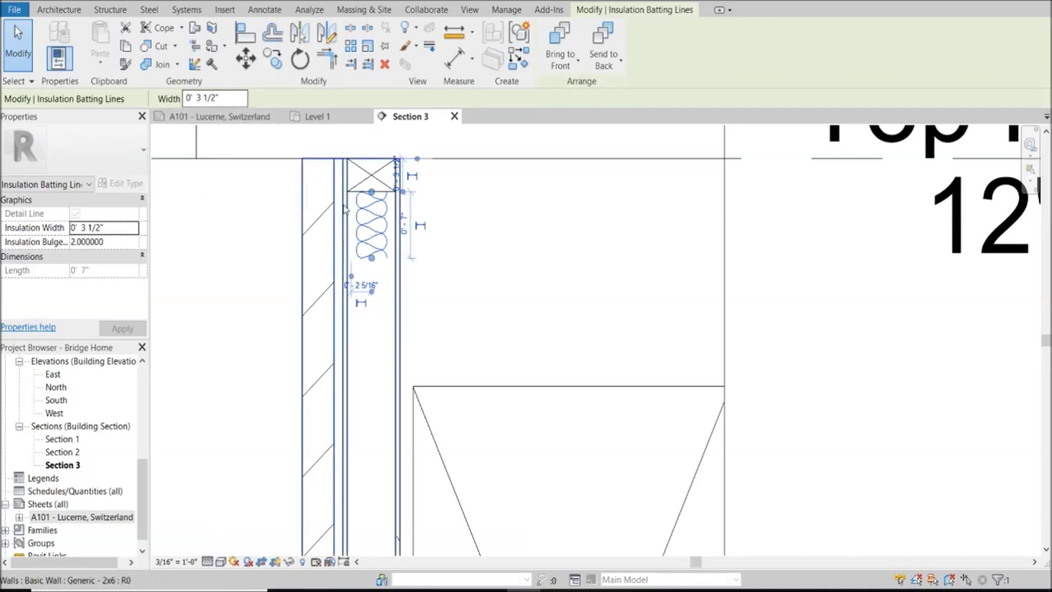
pyautogui.click(347, 164)
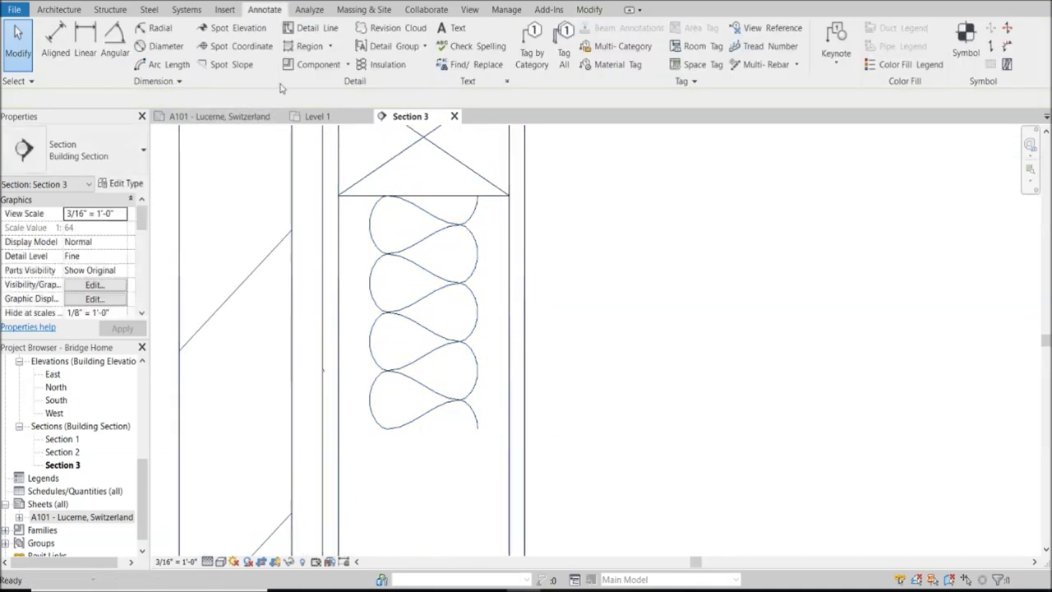
pyautogui.click(86, 41)
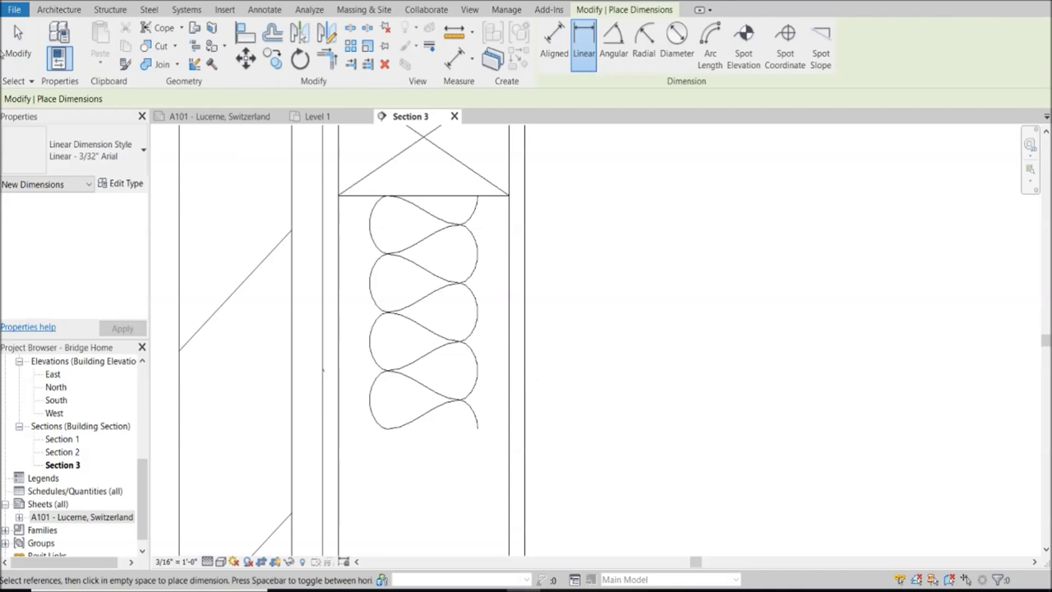
pyautogui.press('Escape')
pyautogui.click(55, 38)
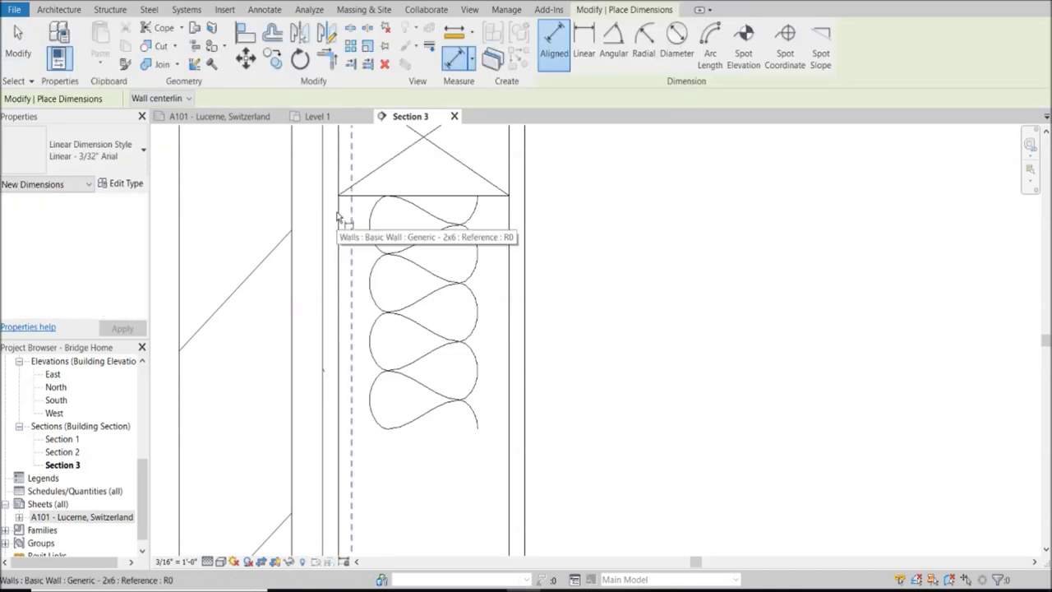
pyautogui.click(344, 218)
pyautogui.scroll(-5, 510, 233)
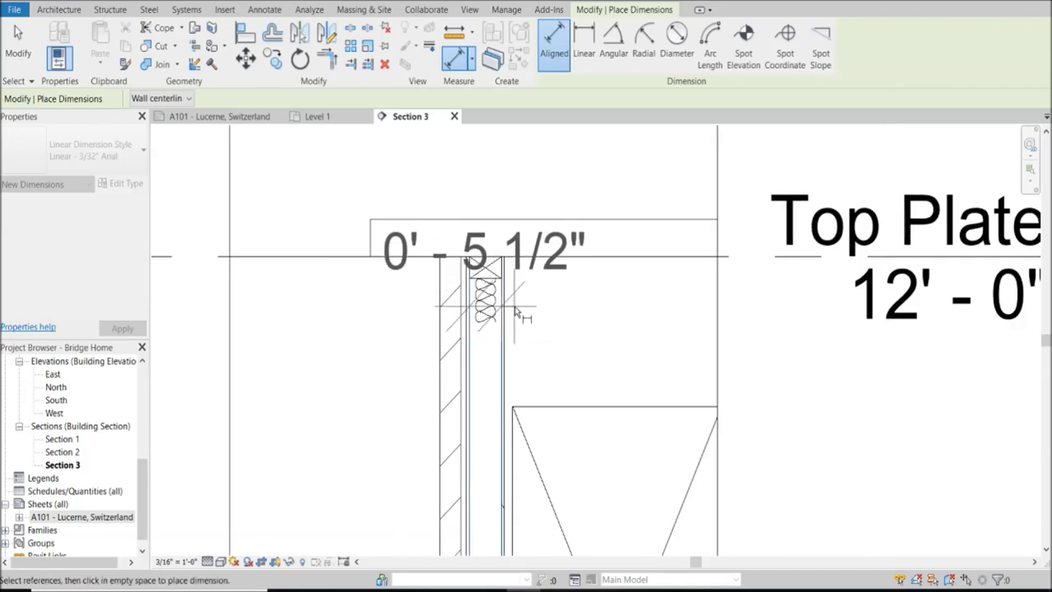
pyautogui.scroll(5, 516, 312)
pyautogui.press('Escape')
pyautogui.press('Escape')
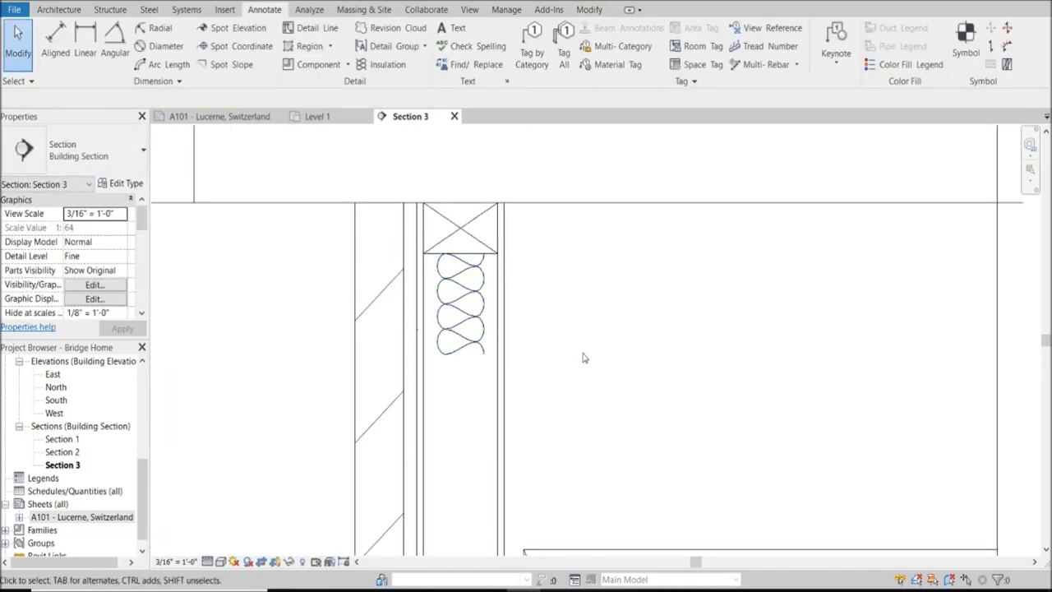
# Set the insulation's width to 5 1/2" and stretch its lower end down to the bottom plate at Level 1
pyautogui.click(477, 337)
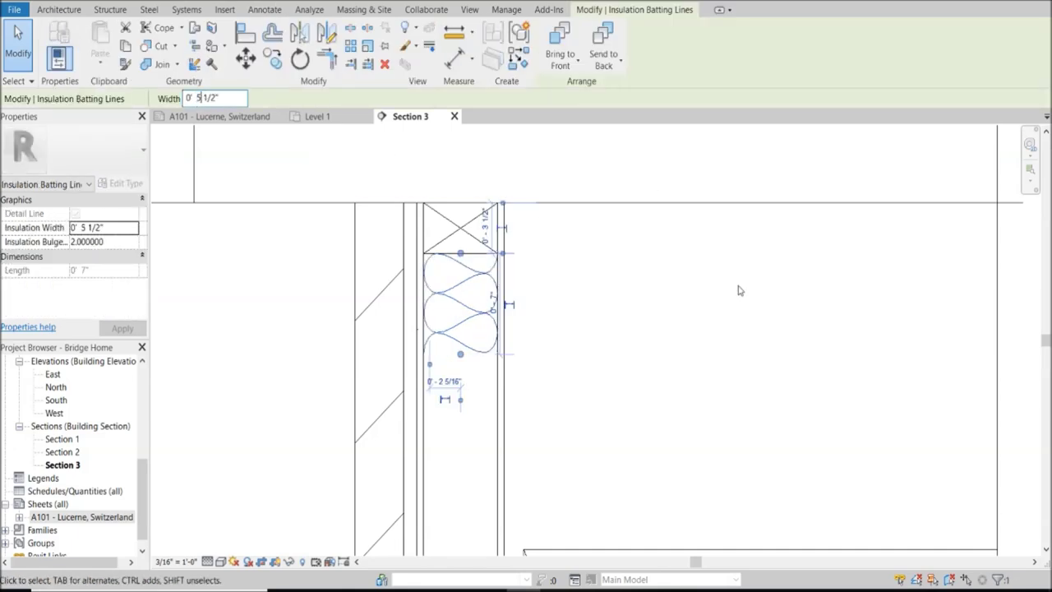
pyautogui.press('Escape')
pyautogui.scroll(-5, 525, 288)
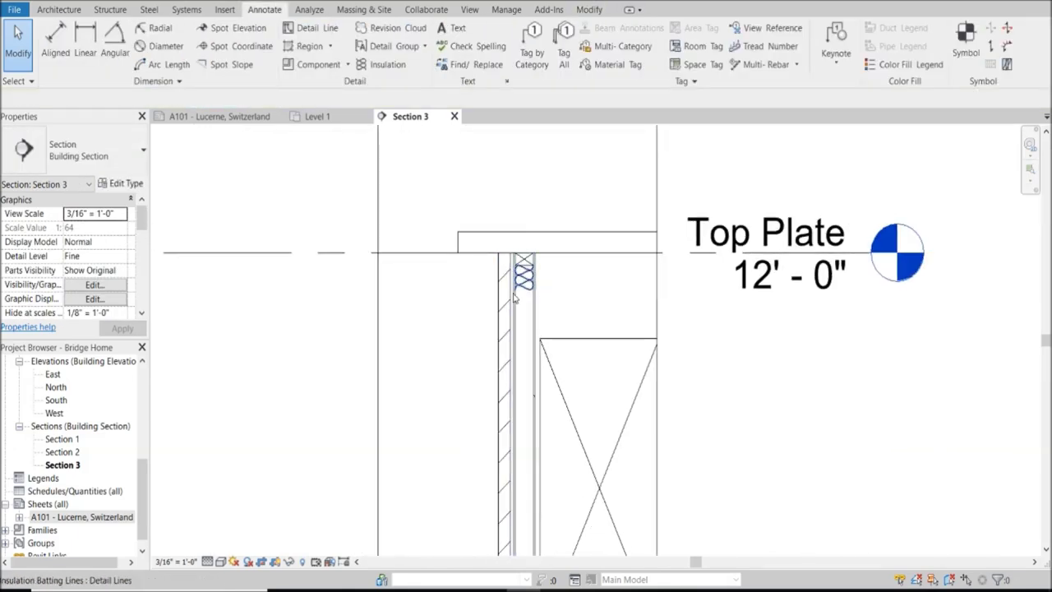
pyautogui.click(517, 288)
pyautogui.scroll(3, 481, 181)
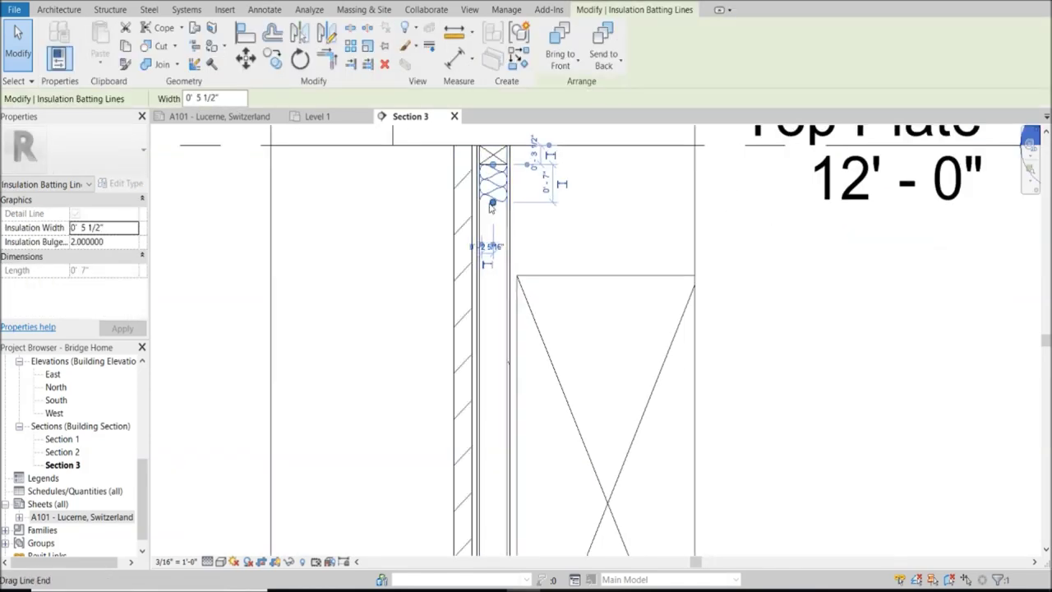
pyautogui.moveTo(491, 208); pyautogui.dragTo(493, 444)
pyautogui.scroll(-3, 526, 317)
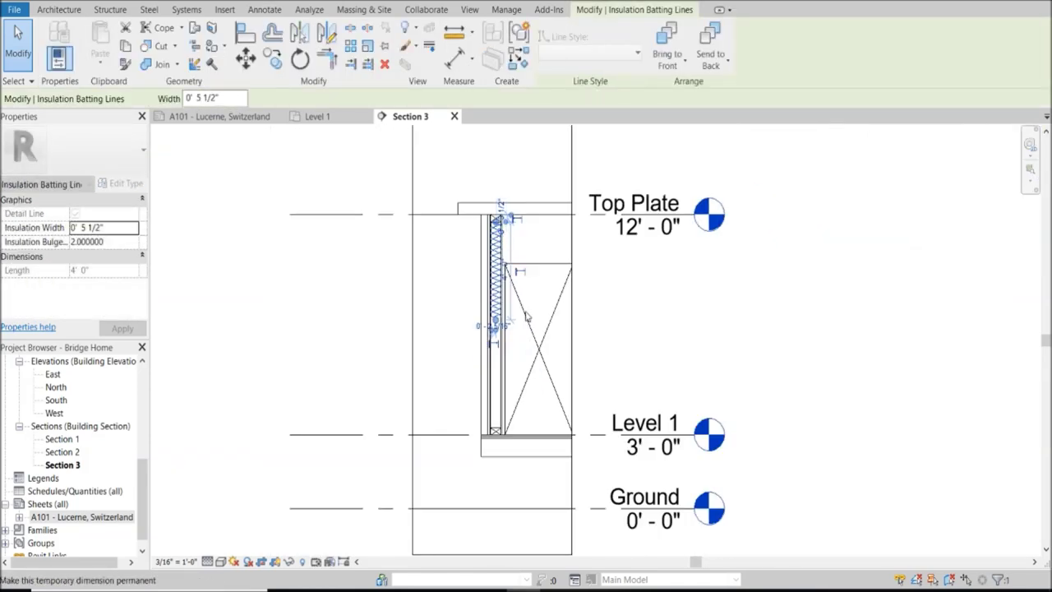
pyautogui.scroll(3, 526, 316)
pyautogui.moveTo(454, 211); pyautogui.dragTo(454, 429)
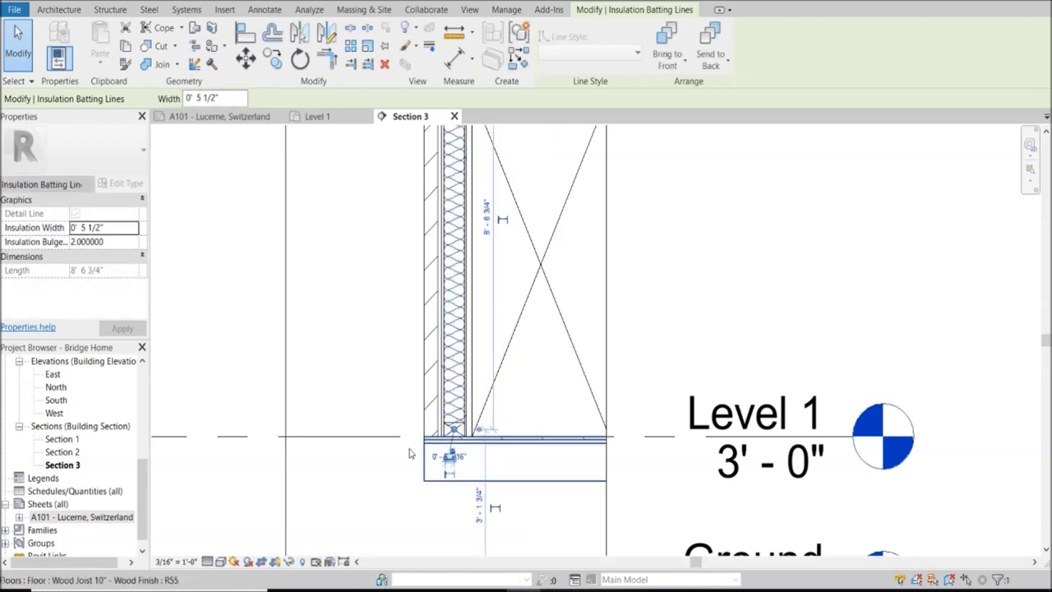
pyautogui.click(359, 369)
# Adjust the insulation's lower end to meet the midpoint of the bottom 4x6 plate's top edge
pyautogui.scroll(5, 481, 422)
pyautogui.scroll(2, 547, 323)
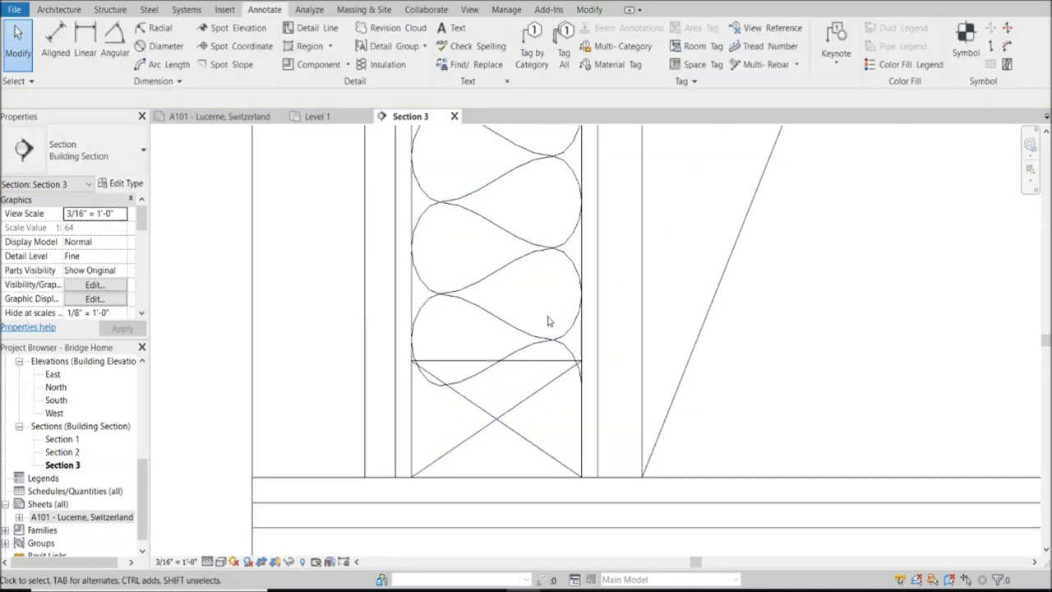
pyautogui.click(496, 288)
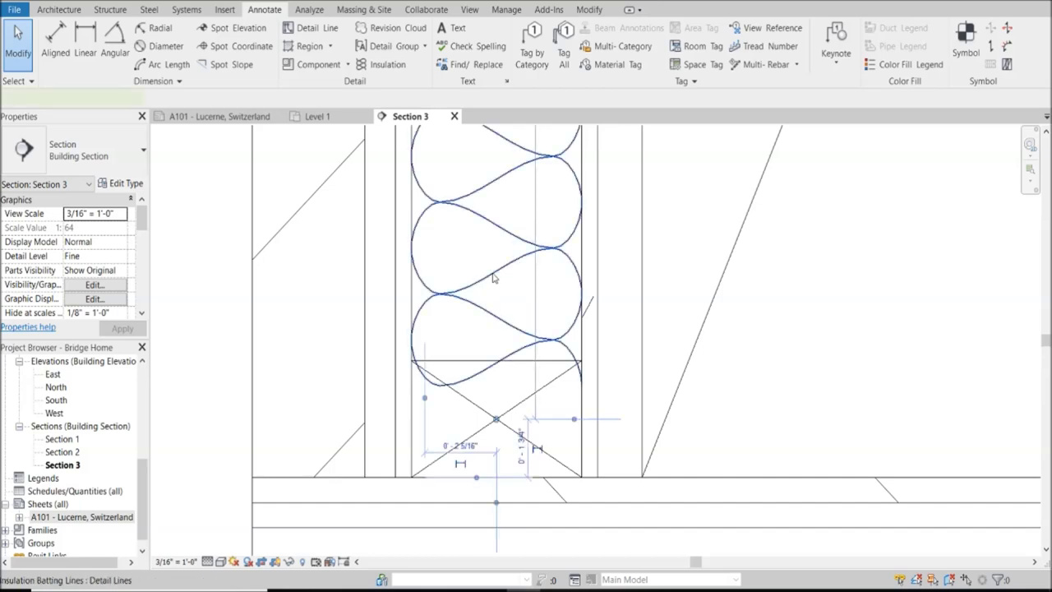
pyautogui.scroll(-6, 499, 398)
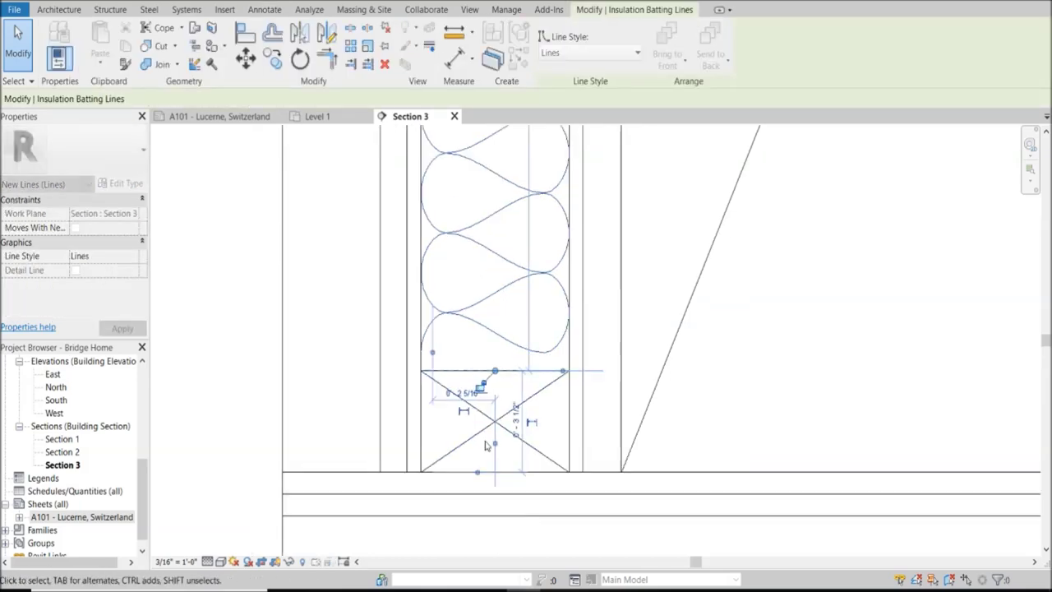
pyautogui.press('Escape')
pyautogui.scroll(-3, 435, 424)
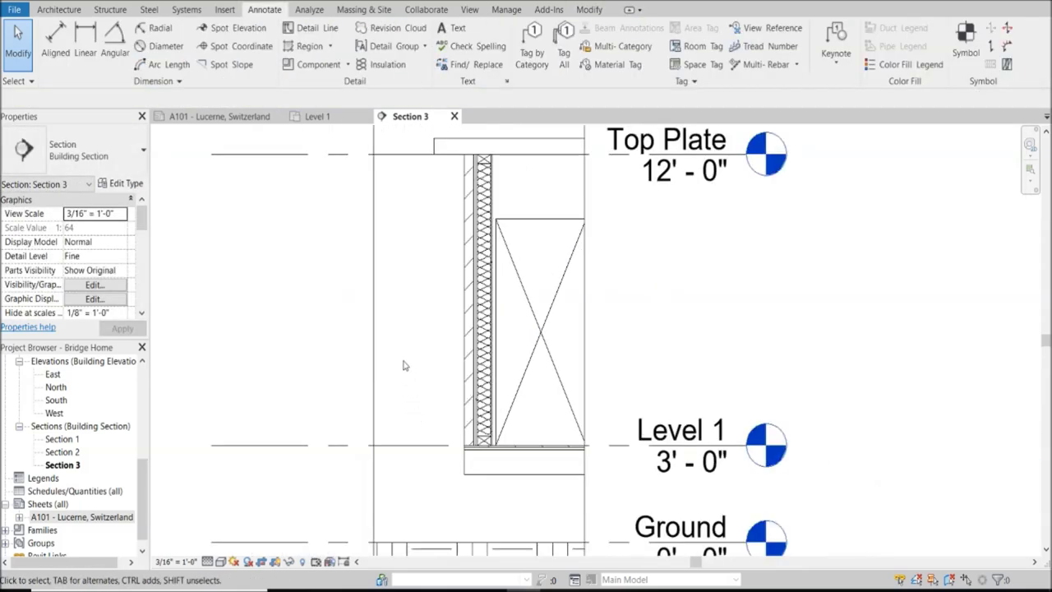
# Examine the insulated wall section between Level 1 and the roof, including the lumber plates and wall layers
pyautogui.scroll(-1, 402, 365)
pyautogui.scroll(2, 448, 304)
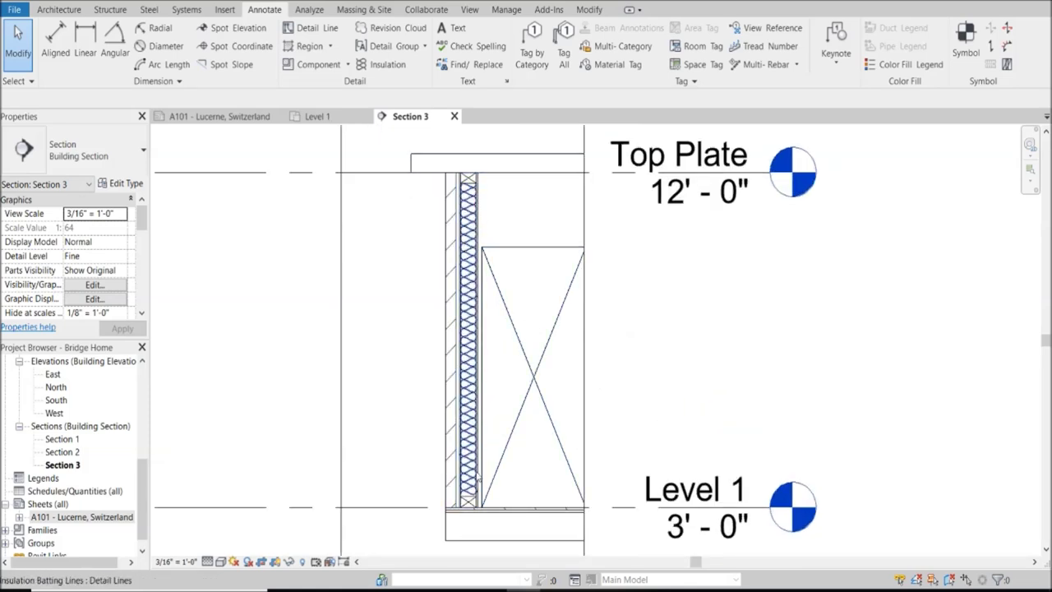
pyautogui.scroll(2, 467, 246)
pyautogui.scroll(-1, 467, 247)
pyautogui.scroll(1, 467, 245)
pyautogui.scroll(-3, 465, 244)
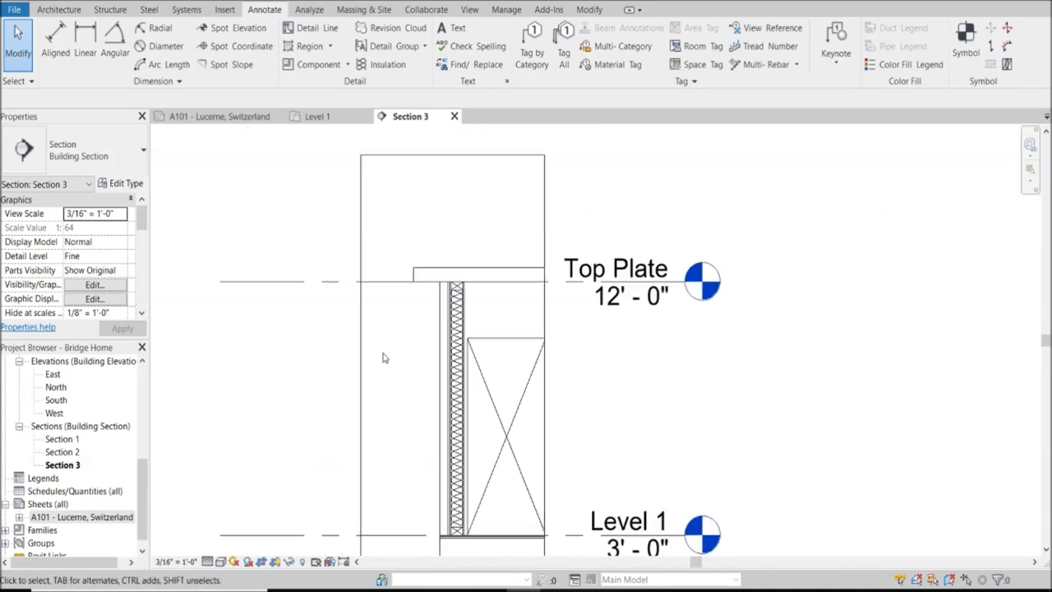
pyautogui.scroll(2, 382, 325)
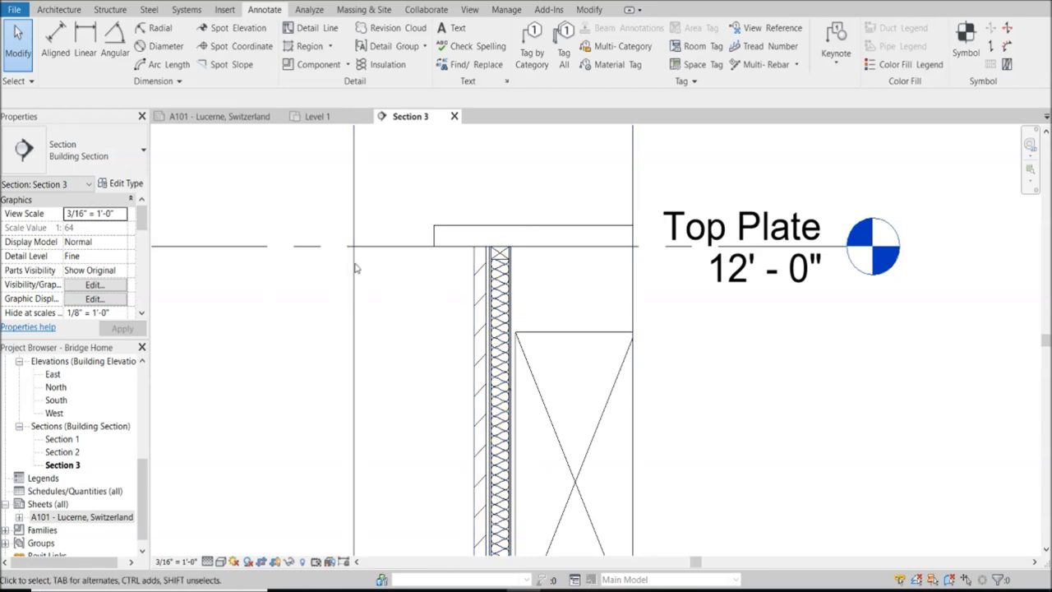
pyautogui.scroll(2, 452, 316)
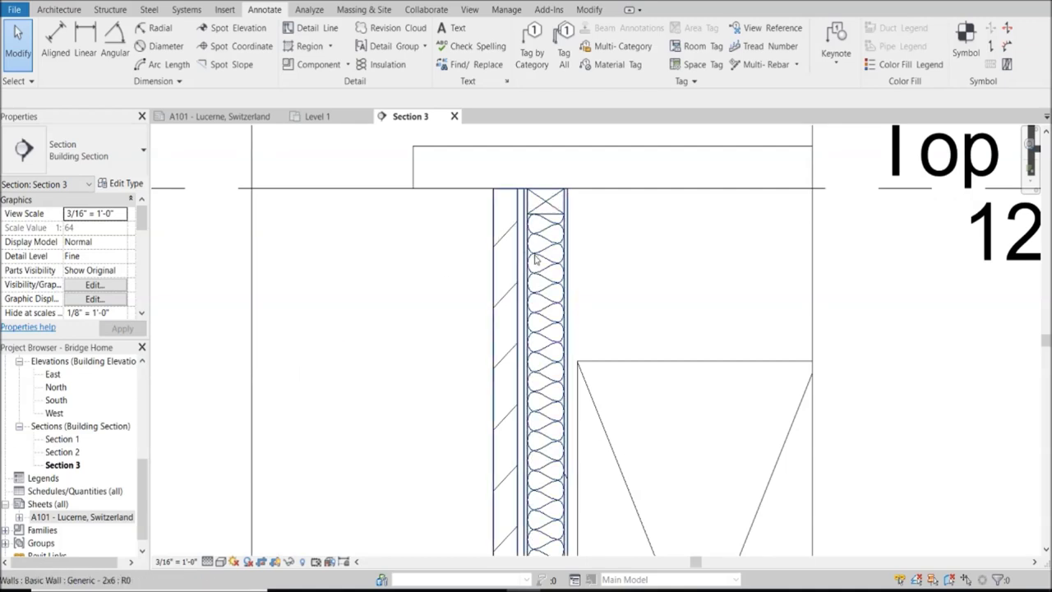
pyautogui.scroll(1, 549, 243)
pyautogui.scroll(-2, 552, 238)
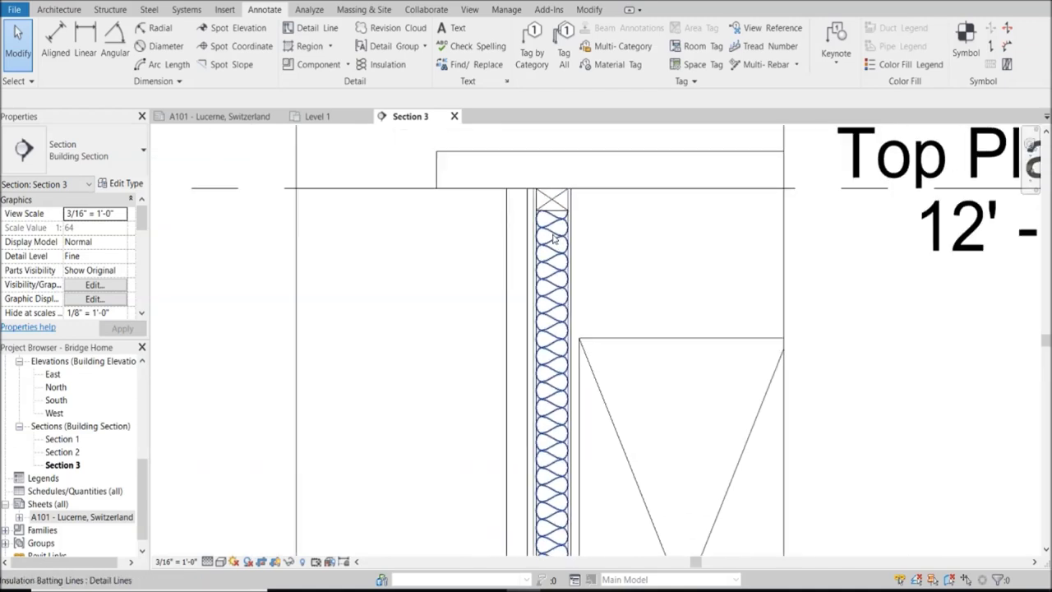
pyautogui.scroll(3, 553, 210)
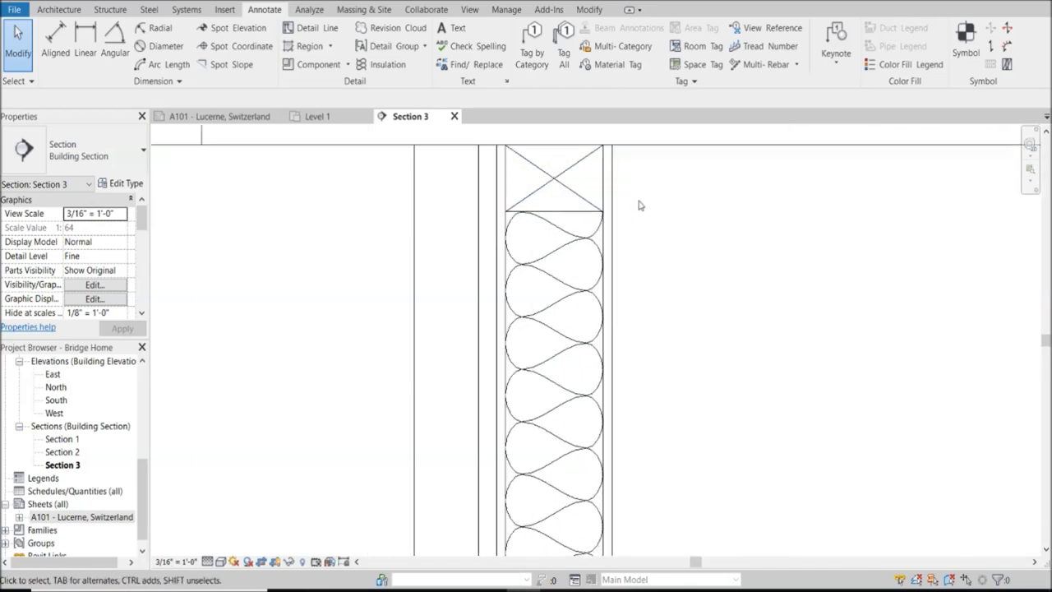
pyautogui.scroll(-4, 507, 222)
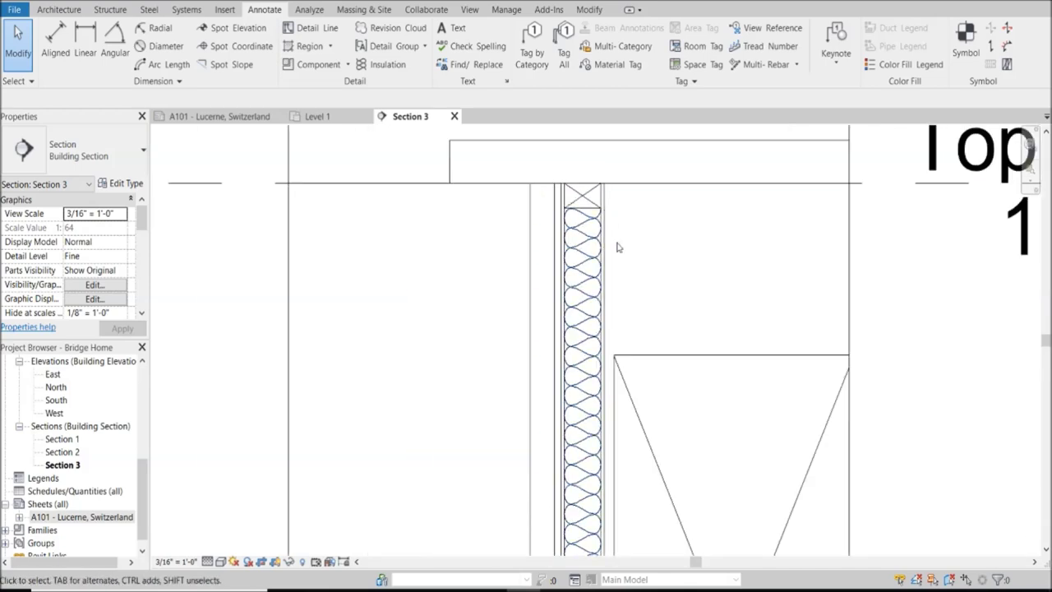
pyautogui.scroll(-1, 507, 266)
# Select the roof above the wall and examine how it meets the top plate and the insulated wall
pyautogui.click(507, 268)
pyautogui.scroll(1, 542, 222)
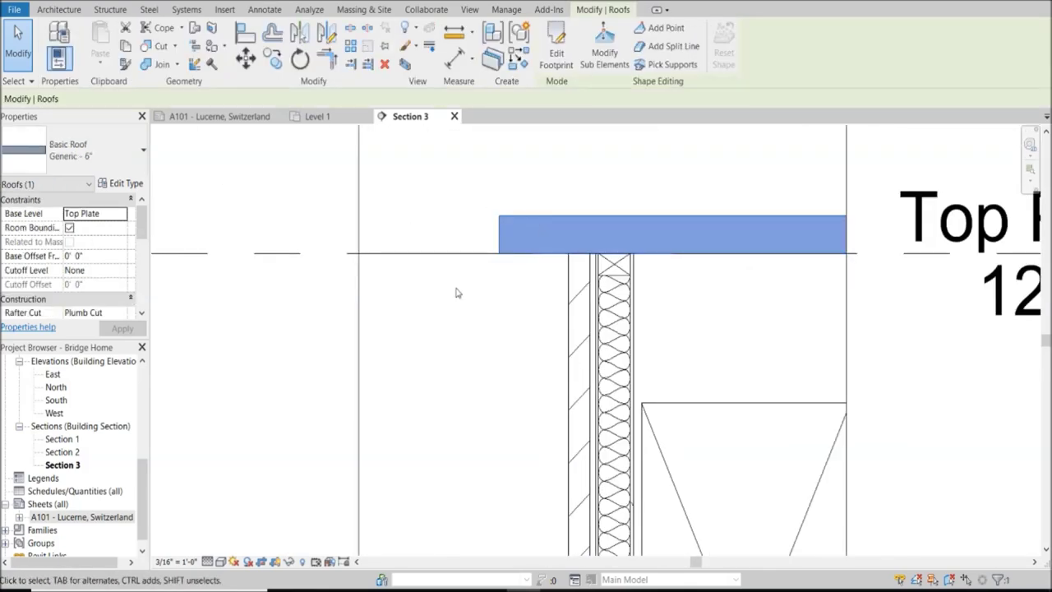
pyautogui.scroll(-1, 458, 291)
pyautogui.scroll(3, 640, 290)
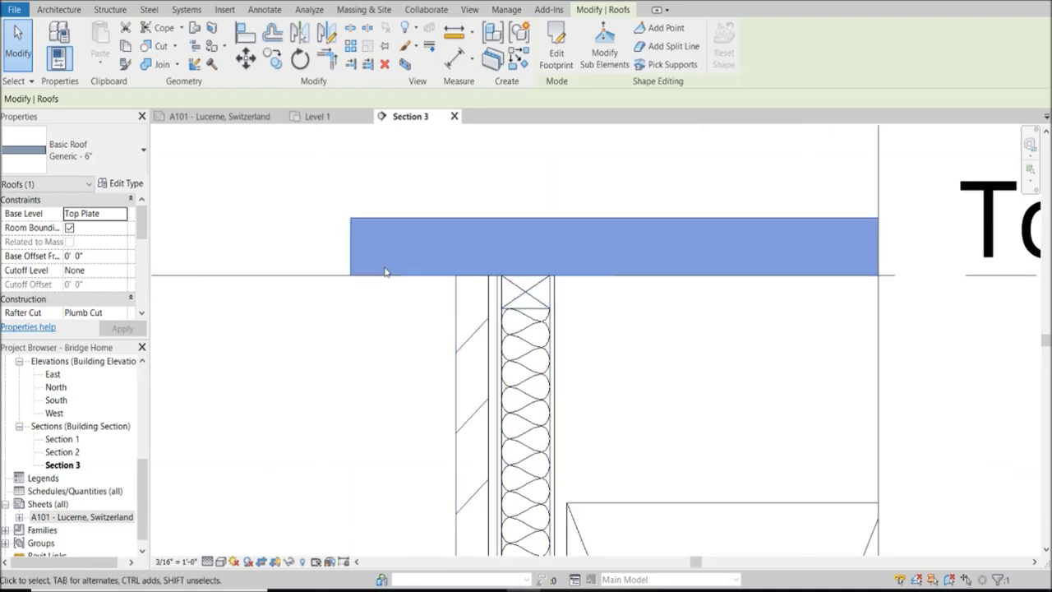
pyautogui.scroll(-3, 630, 270)
pyautogui.scroll(1, 635, 259)
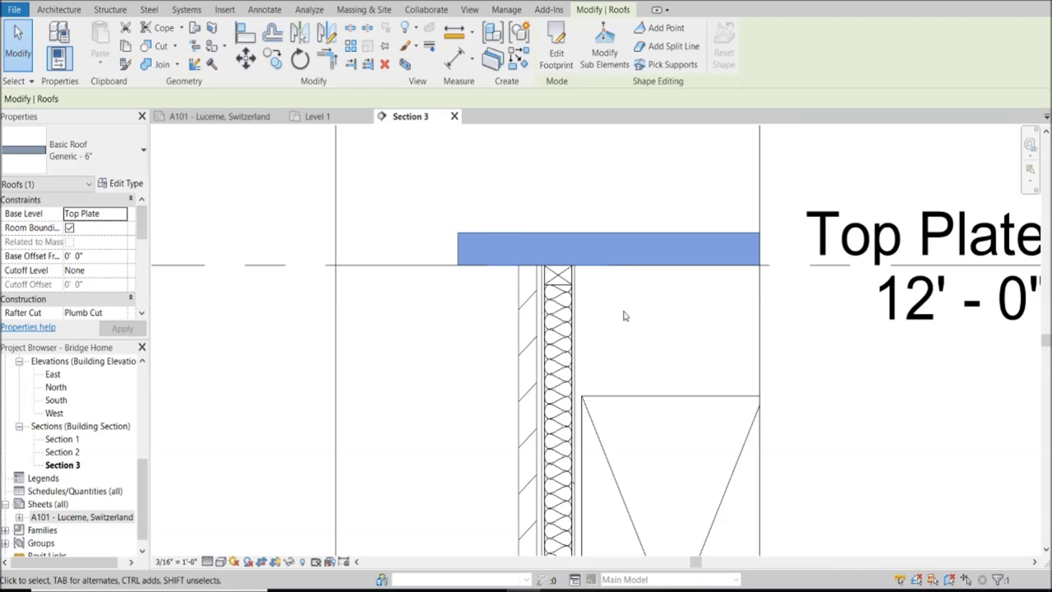
pyautogui.scroll(-3, 623, 304)
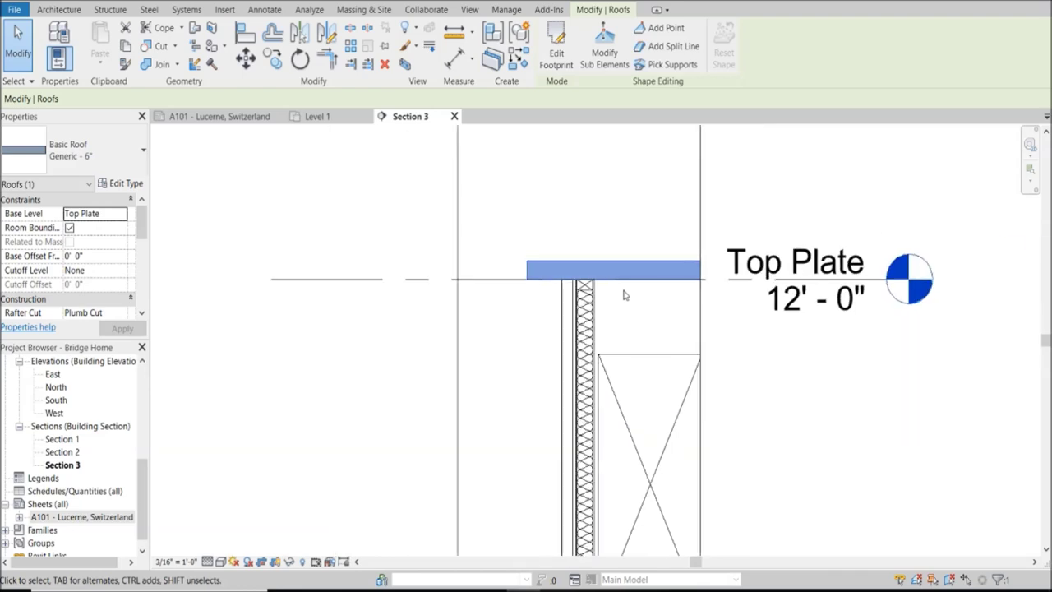
pyautogui.scroll(4, 608, 403)
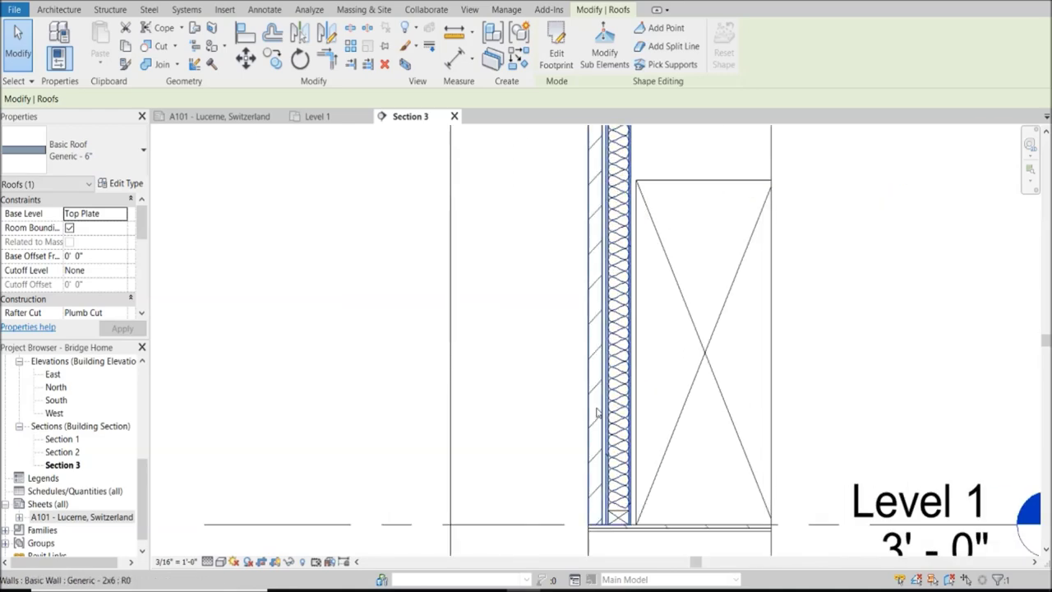
pyautogui.scroll(-2, 662, 291)
pyautogui.scroll(3, 592, 271)
pyautogui.scroll(2, 592, 271)
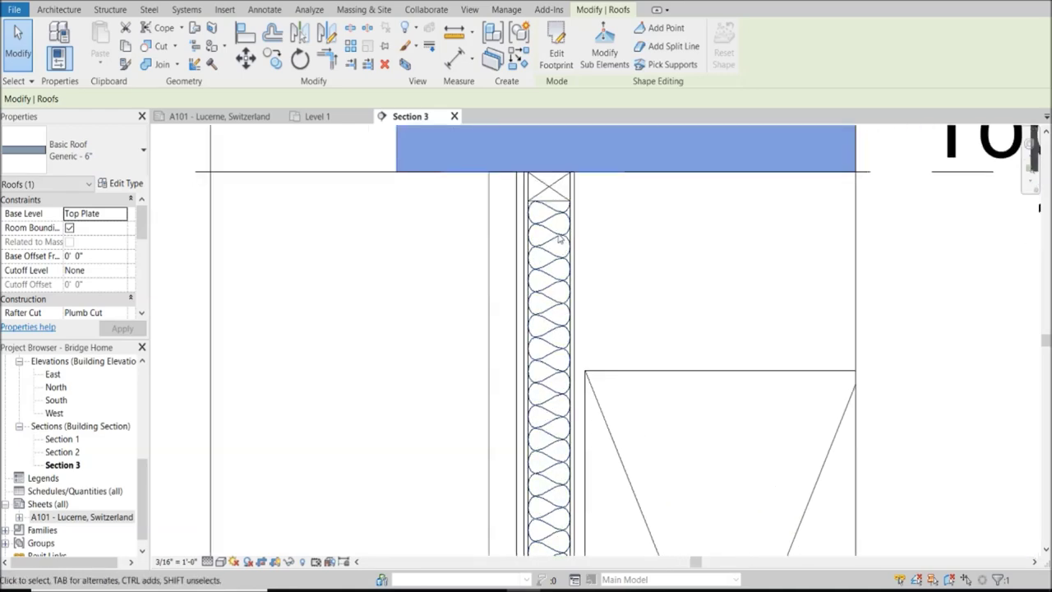
pyautogui.click(264, 10)
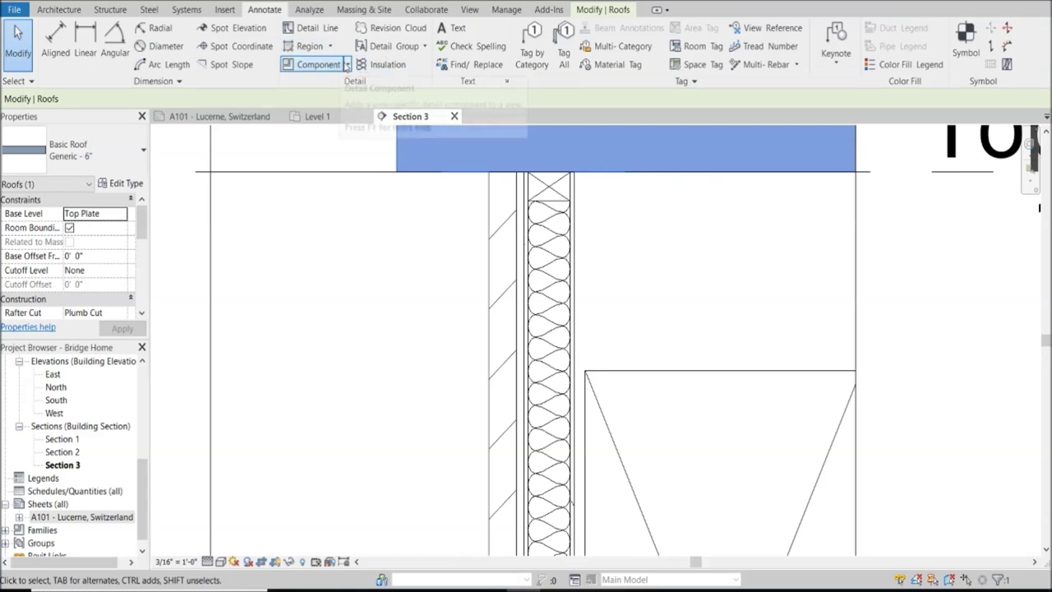
pyautogui.click(347, 65)
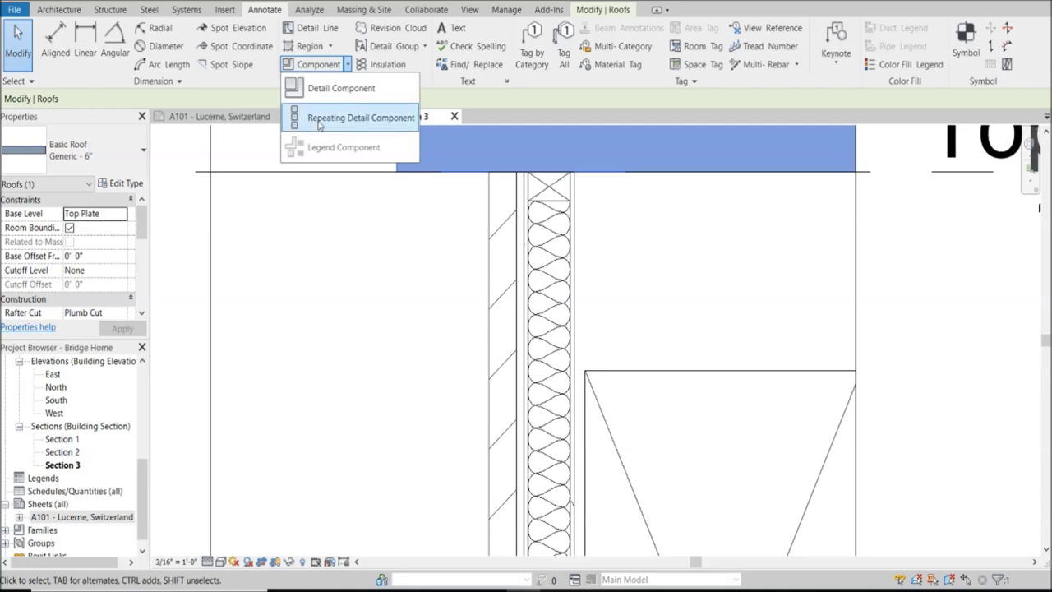
pyautogui.click(341, 88)
pyautogui.click(125, 183)
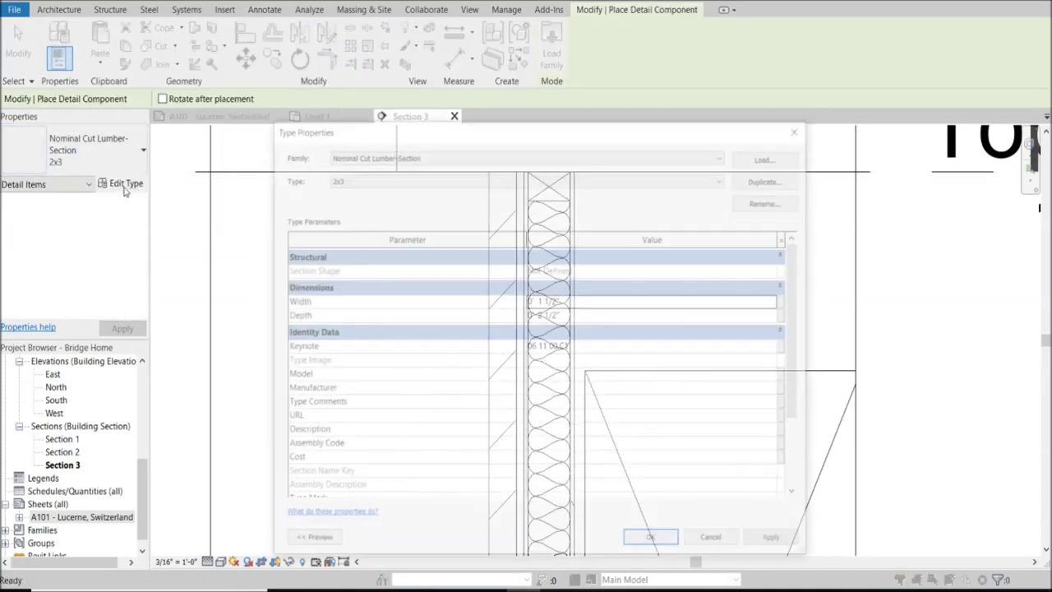
pyautogui.click(781, 157)
pyautogui.click(811, 113)
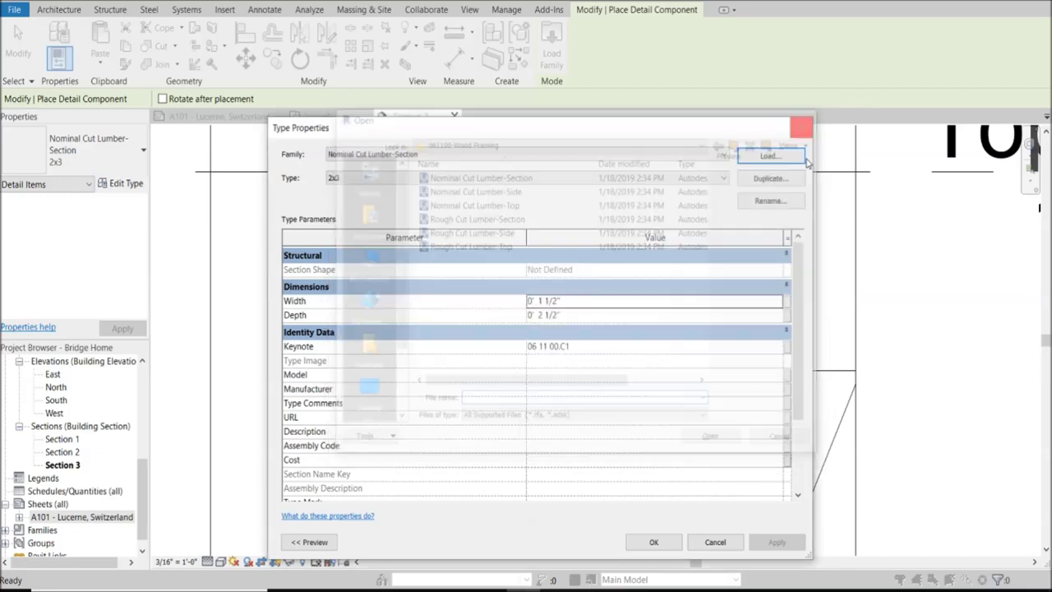
pyautogui.click(707, 542)
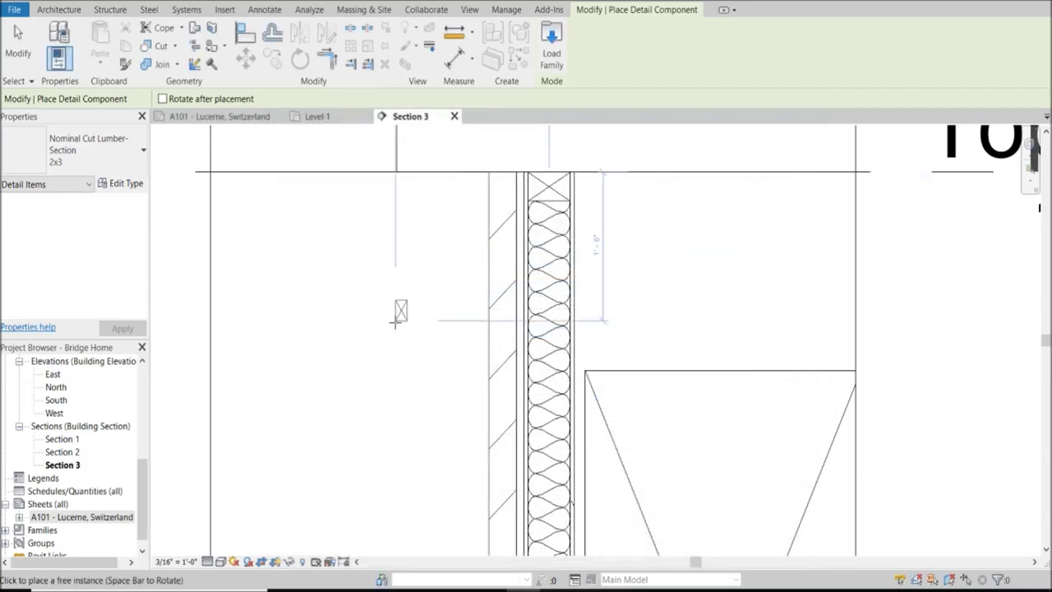
pyautogui.press('Escape')
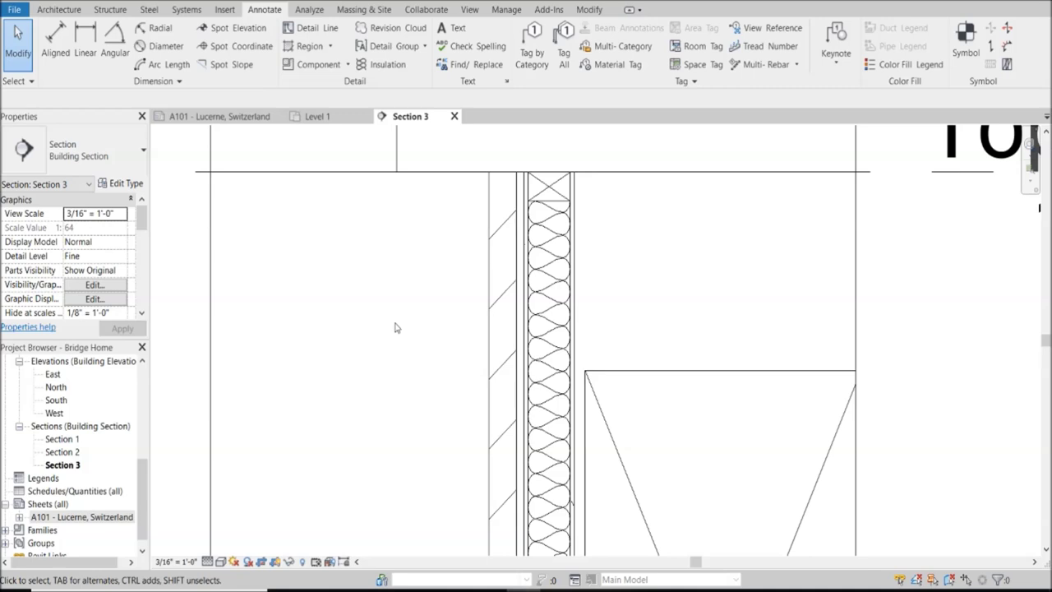
# Open the default 3D view and examine the bridge home's front side, roof, windows and diagonal supports
pyautogui.scroll(-4, 369, 323)
pyautogui.press('3')
pyautogui.press('d')
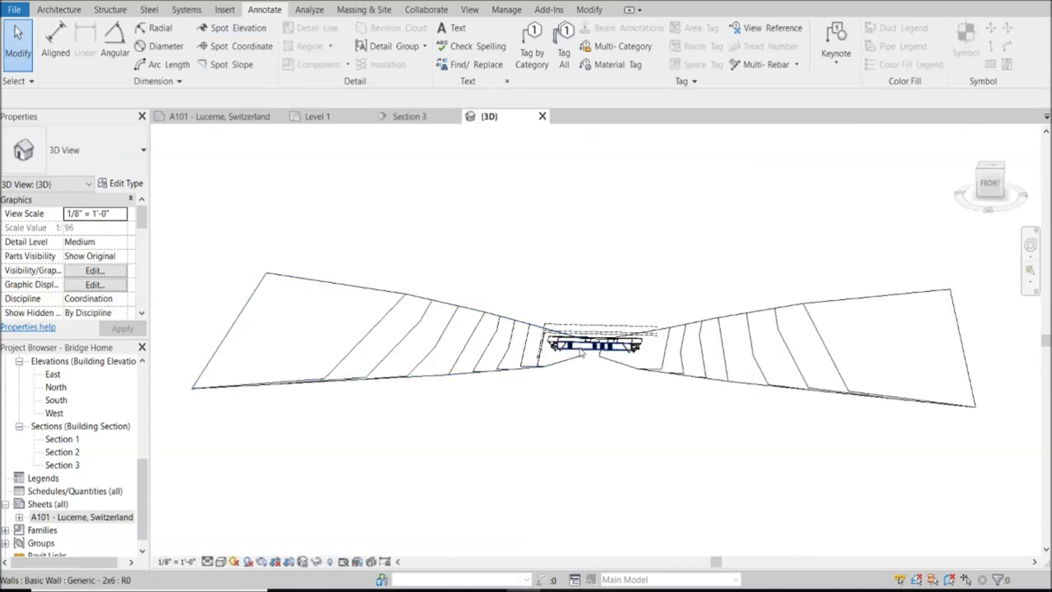
pyautogui.scroll(3, 597, 362)
pyautogui.scroll(5, 597, 362)
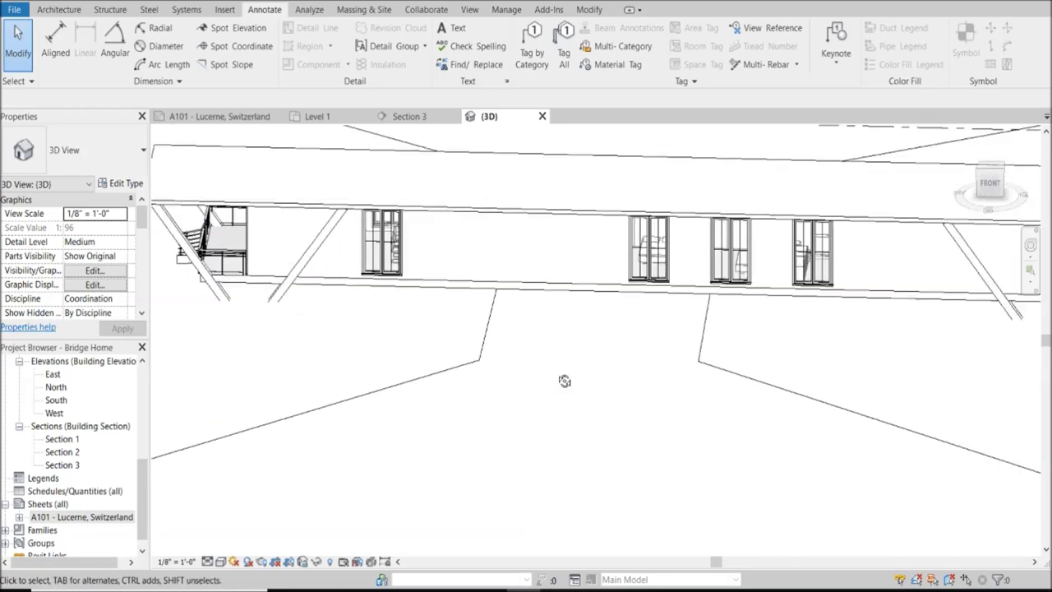
pyautogui.keyDown('shift'); pyautogui.moveTo(564, 376); pyautogui.dragTo(572, 322, button='middle'); pyautogui.keyUp('shift')
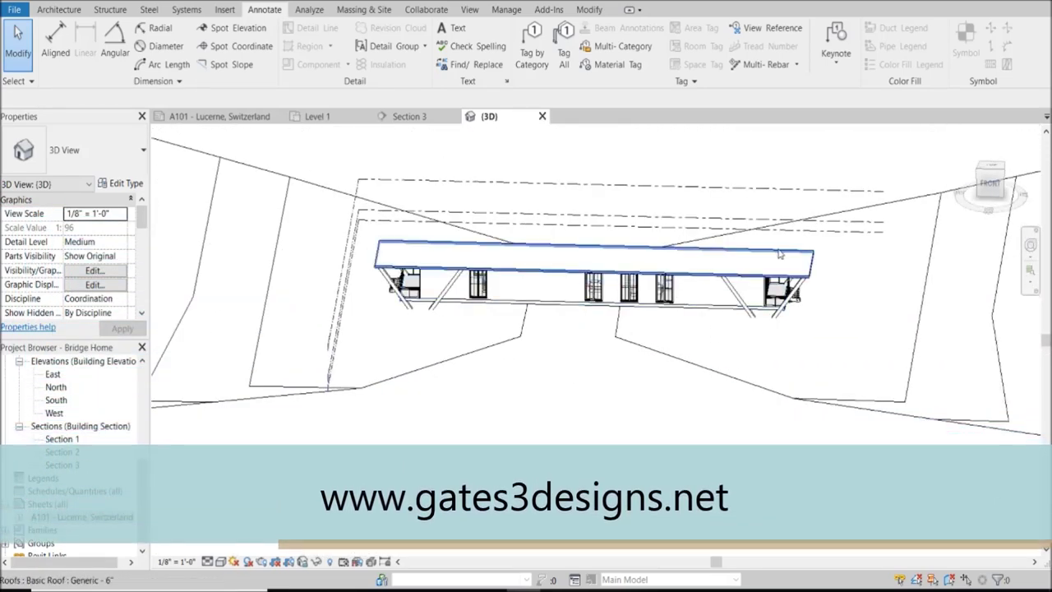
pyautogui.scroll(3, 748, 288)
pyautogui.scroll(-5, 749, 288)
pyautogui.scroll(6, 564, 244)
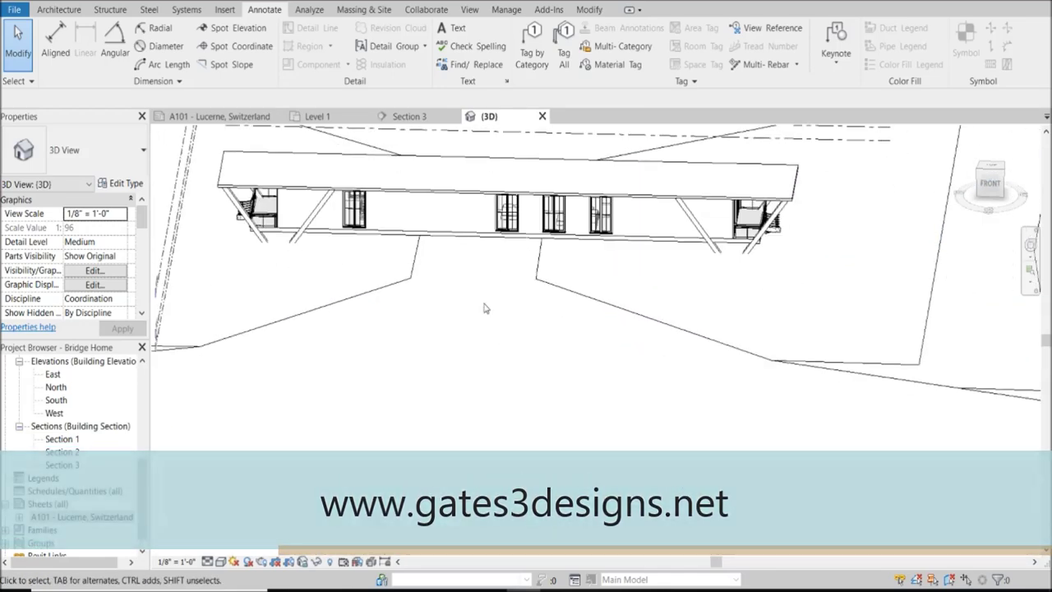
pyautogui.scroll(-3, 518, 289)
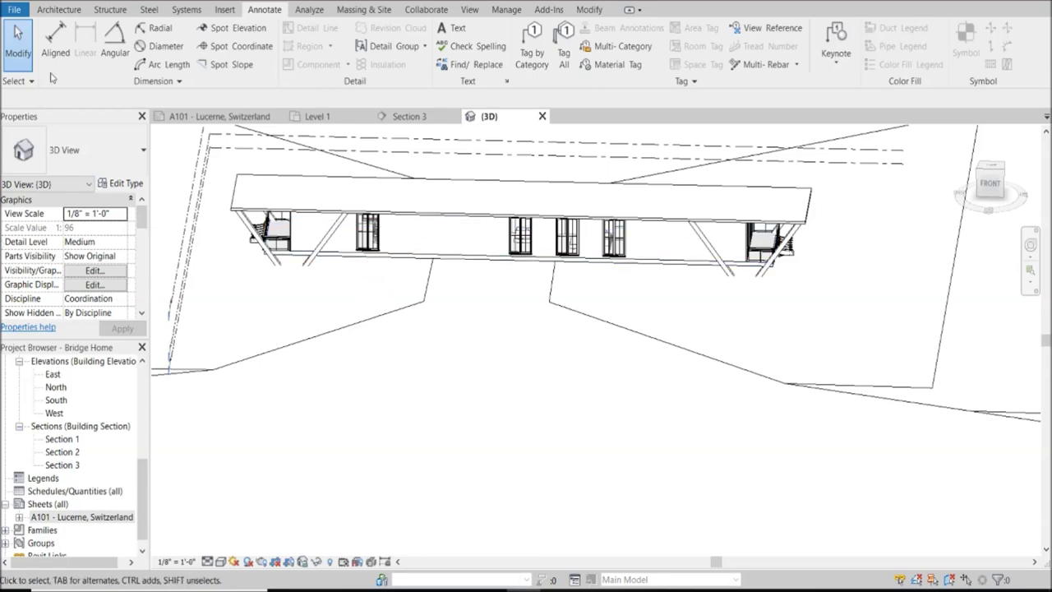
# Open sheet A101 - Lucerne, Switzerland and review the full layout of its sections, elevations, plan and renderings
pyautogui.click(251, 119)
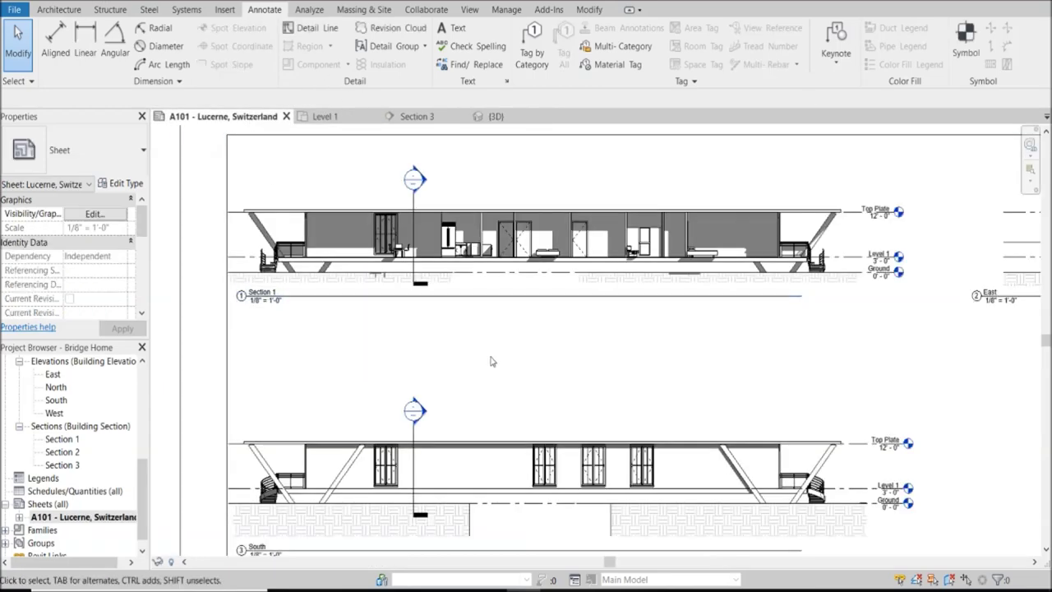
pyautogui.scroll(-5, 387, 192)
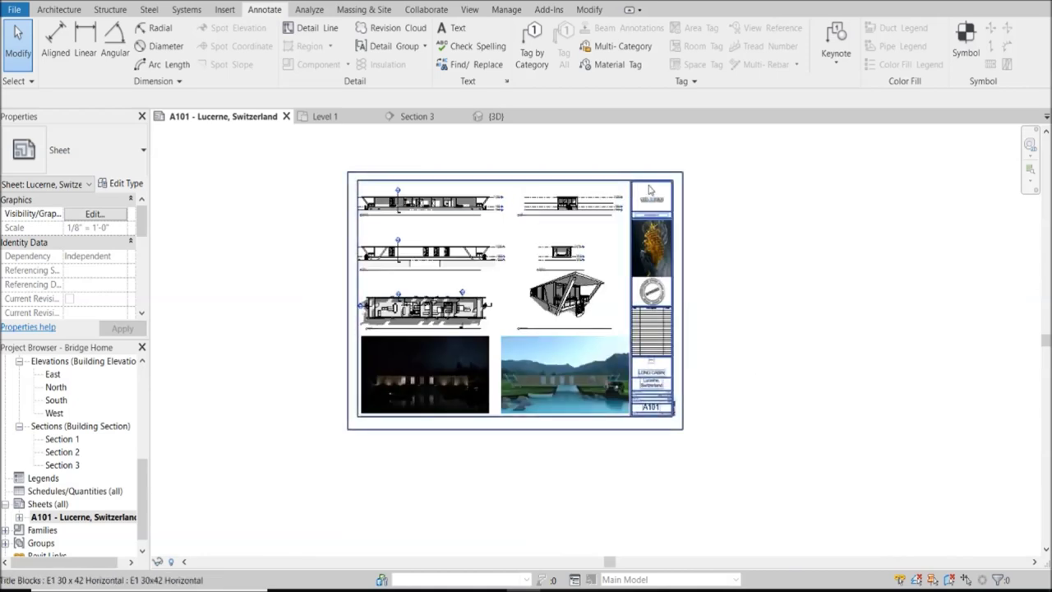
pyautogui.scroll(2, 649, 190)
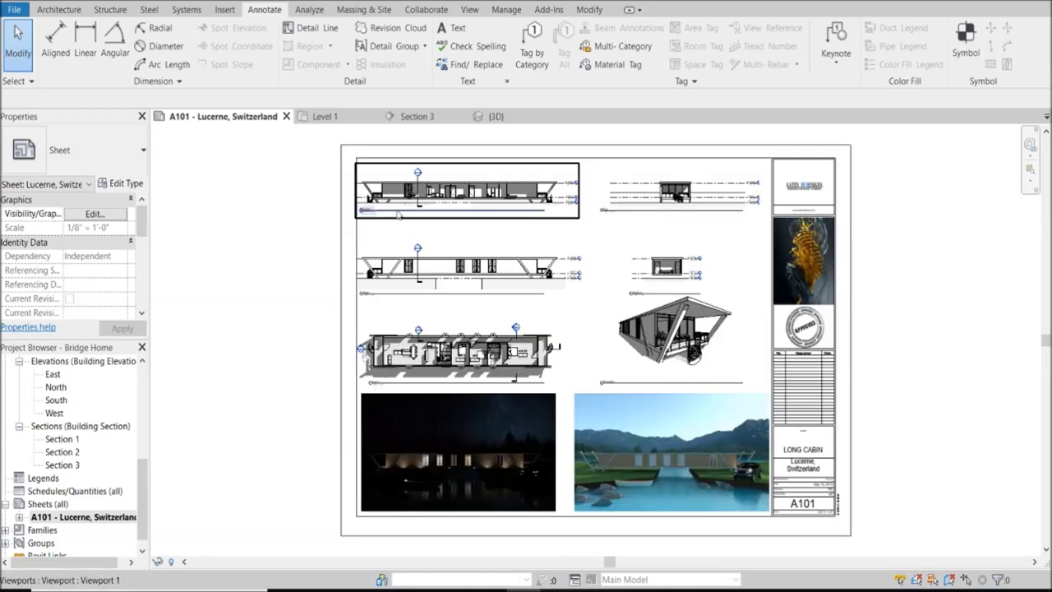